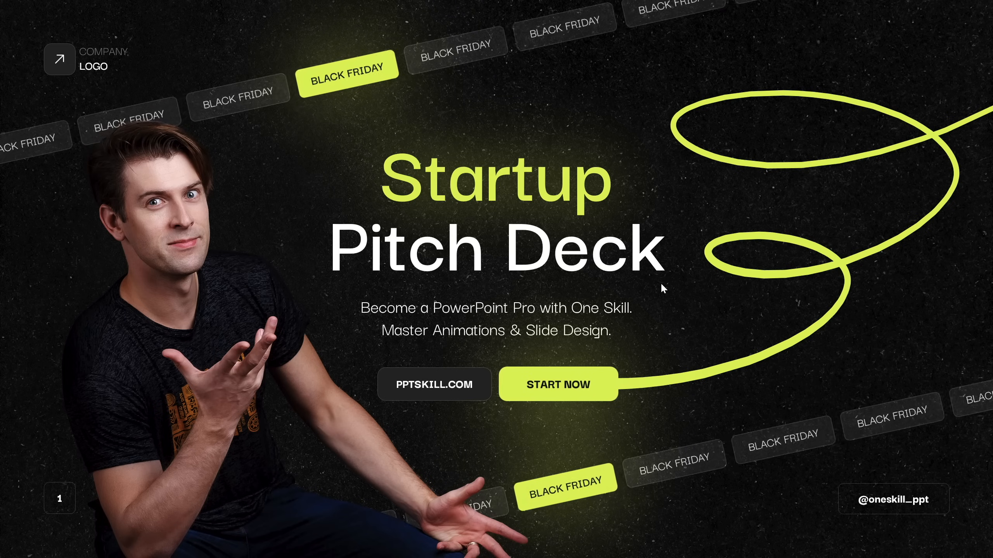
Play through the opening title slides of the pitch deck and examine the designs of slides 4 to 8
left_click(493, 217)
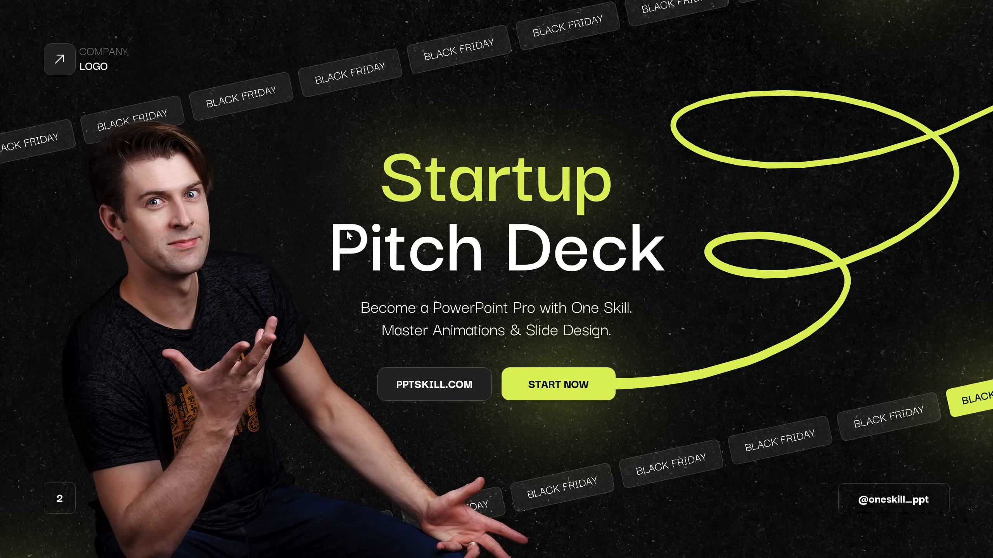
left_click(515, 140)
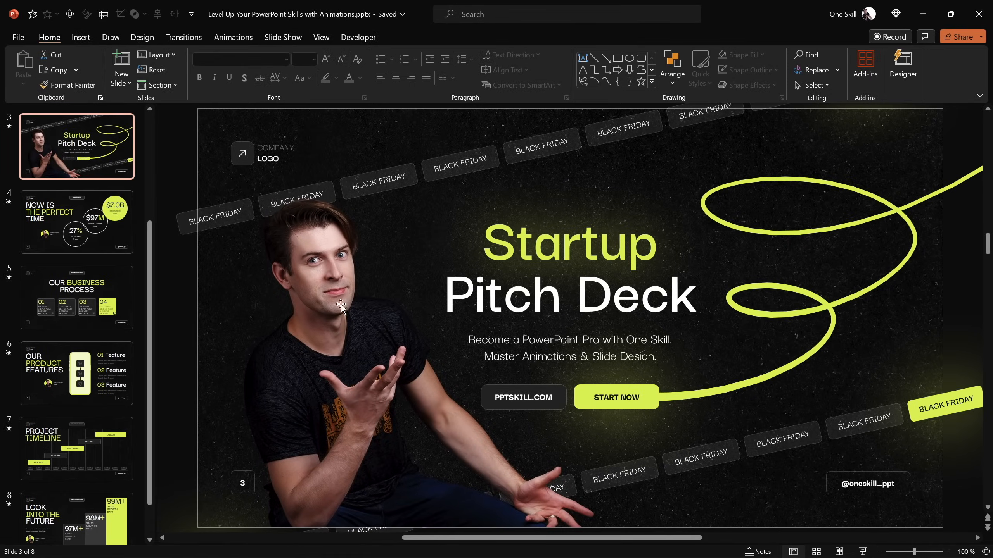
left_click(87, 222)
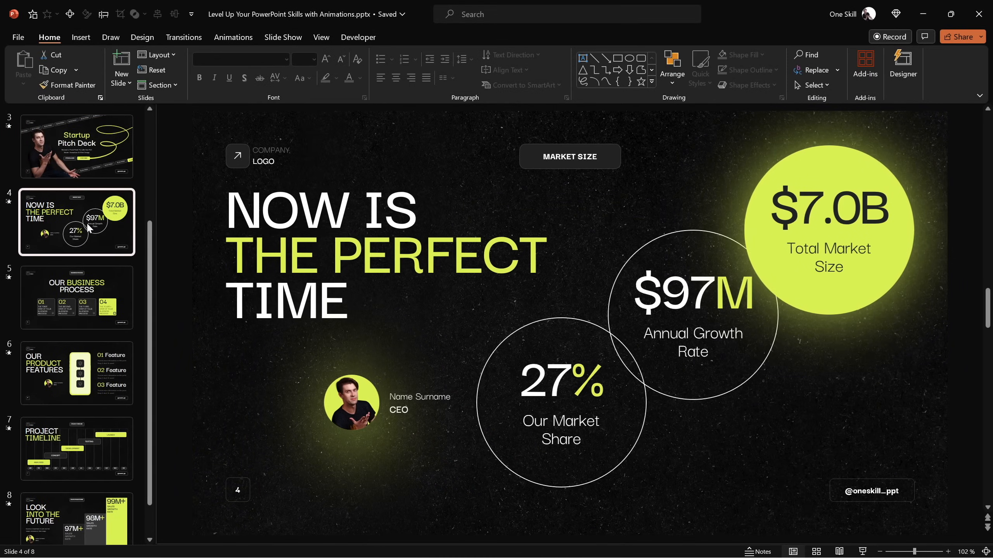
left_click(105, 282)
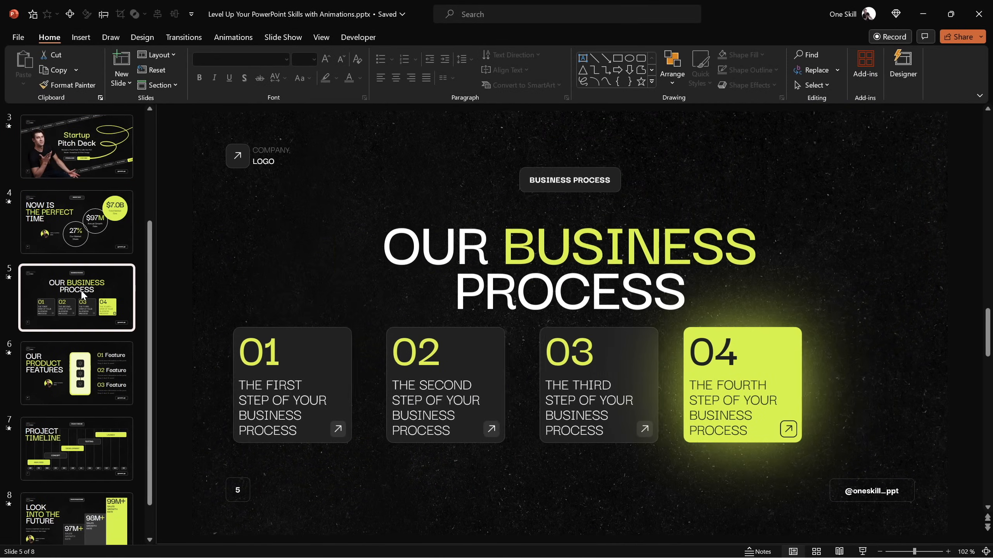
left_click(82, 371)
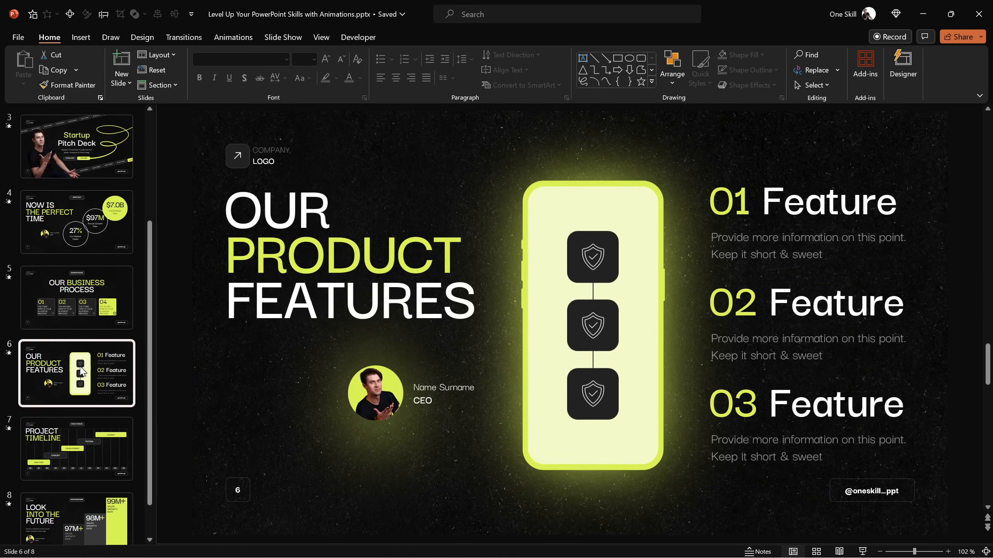
left_click(82, 442)
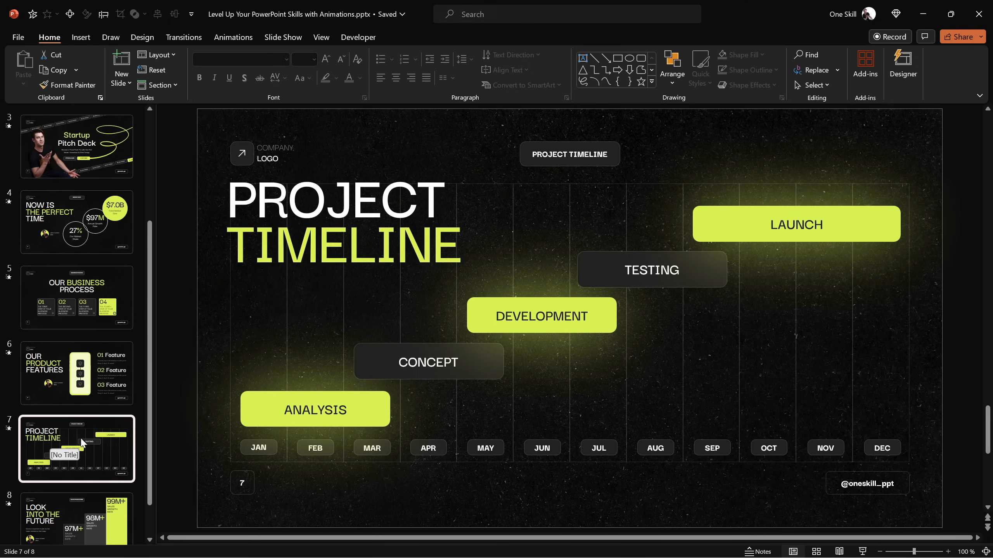
left_click(84, 512)
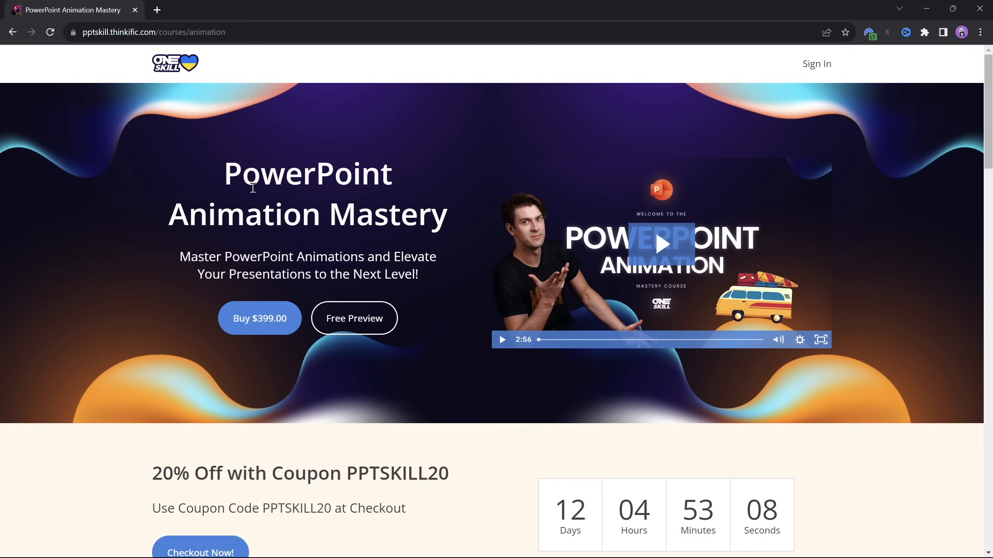
Switch to the browser and examine the PowerPoint Animation Mastery course page, expanding the full chapter list and the Congratulations! chapter
left_click_drag(230, 170, 454, 228)
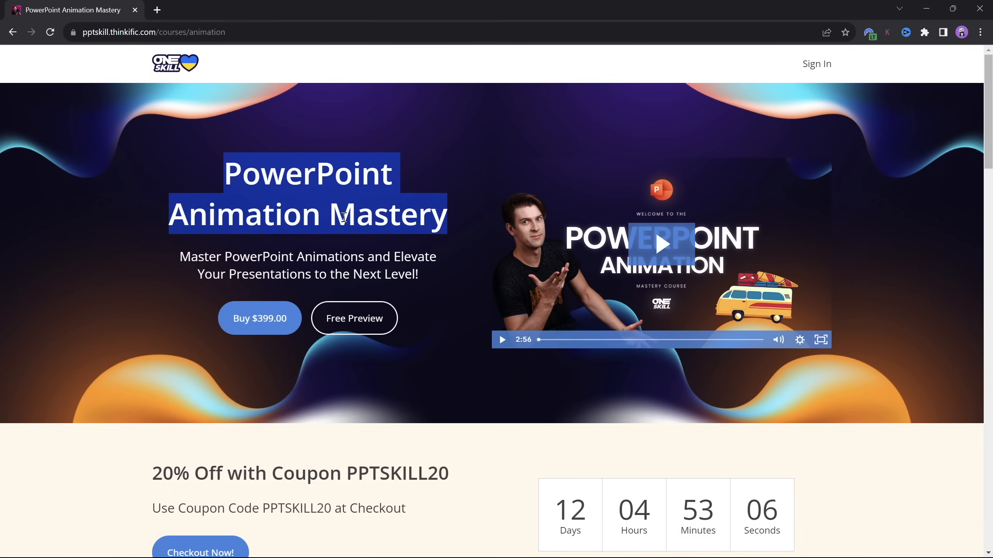
left_click(441, 161)
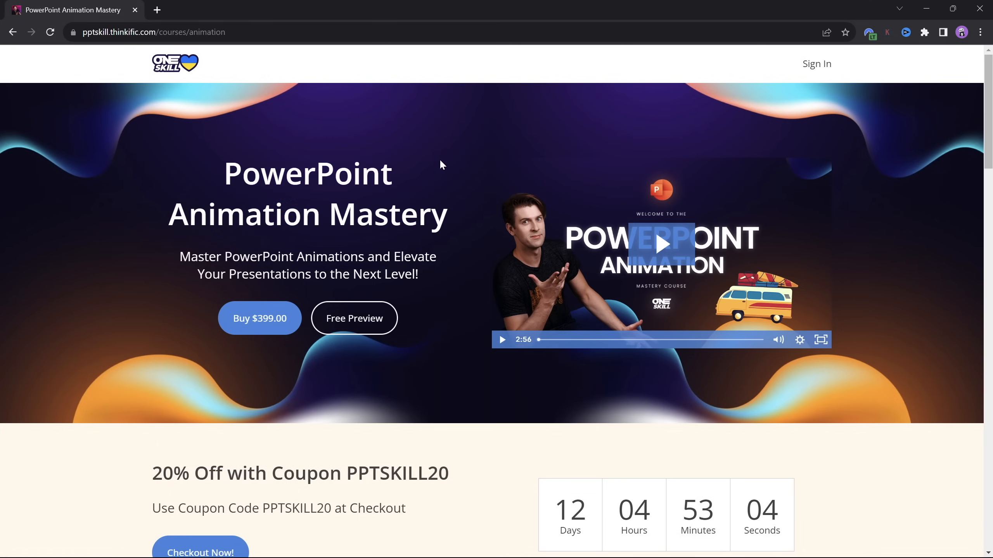
scroll(975, 166, "down", 12)
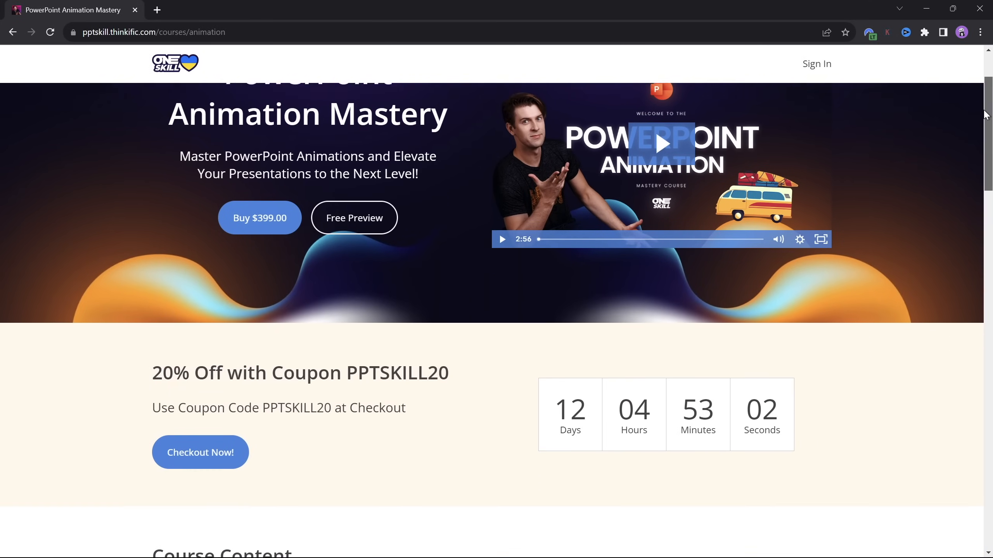
scroll(964, 223, "up", 1)
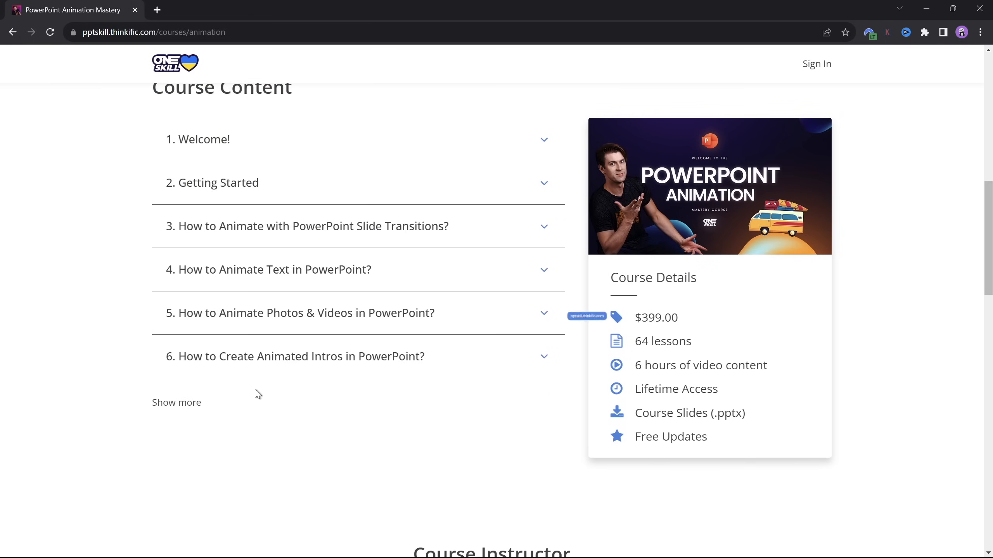
left_click(187, 403)
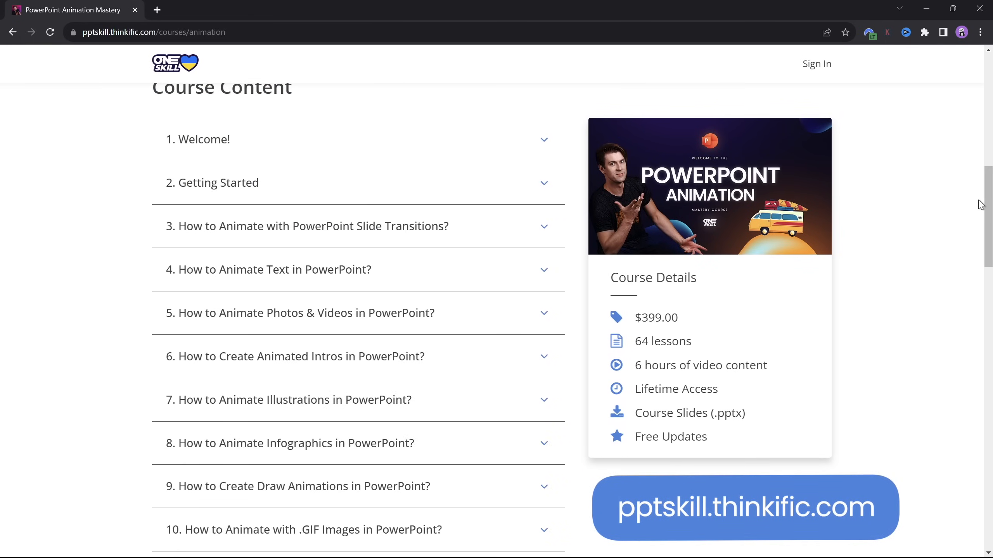
scroll(980, 204, "down", 6)
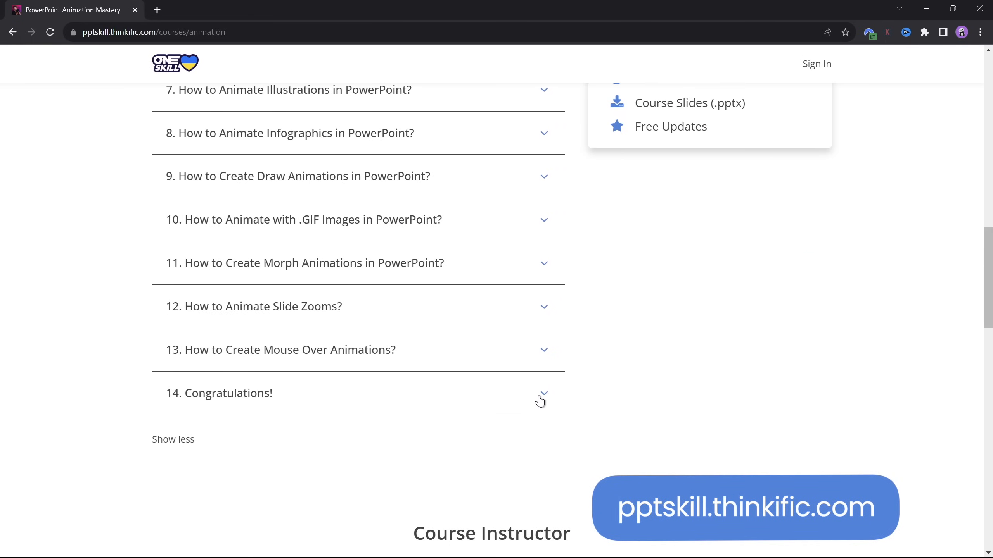
left_click(539, 400)
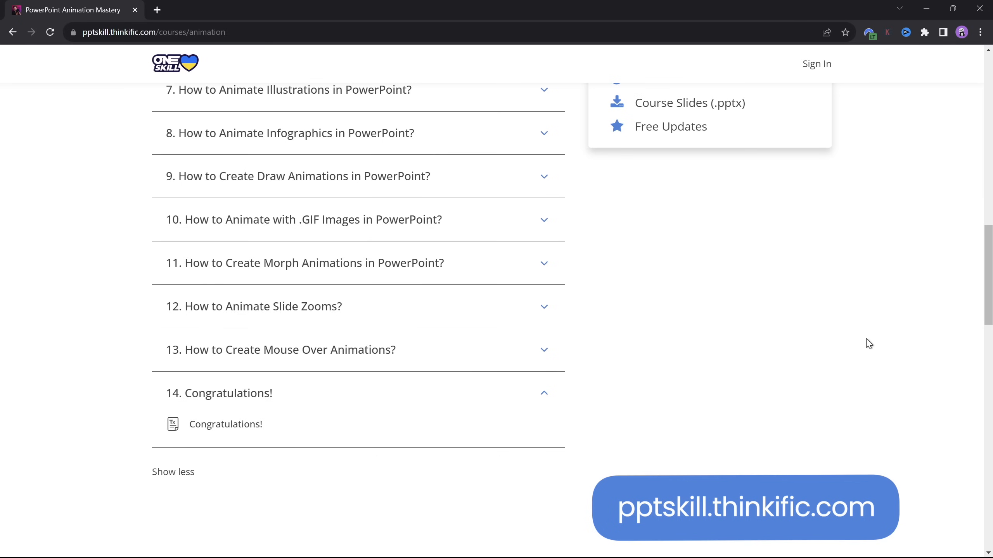
scroll(986, 308, "up", 6)
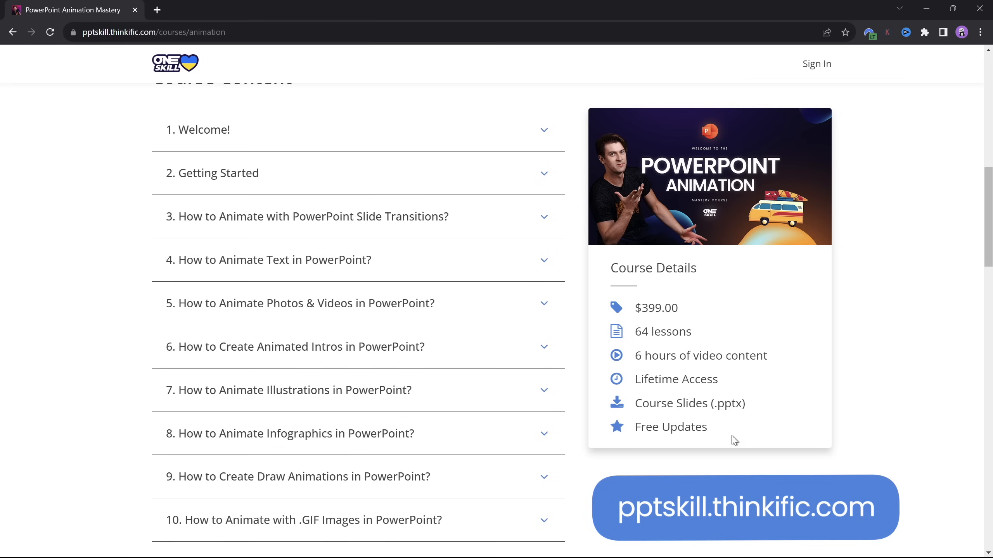
Examine the Free Updates entry and price in the course details, and the coupon offer above the course content
left_click_drag(647, 428, 722, 432)
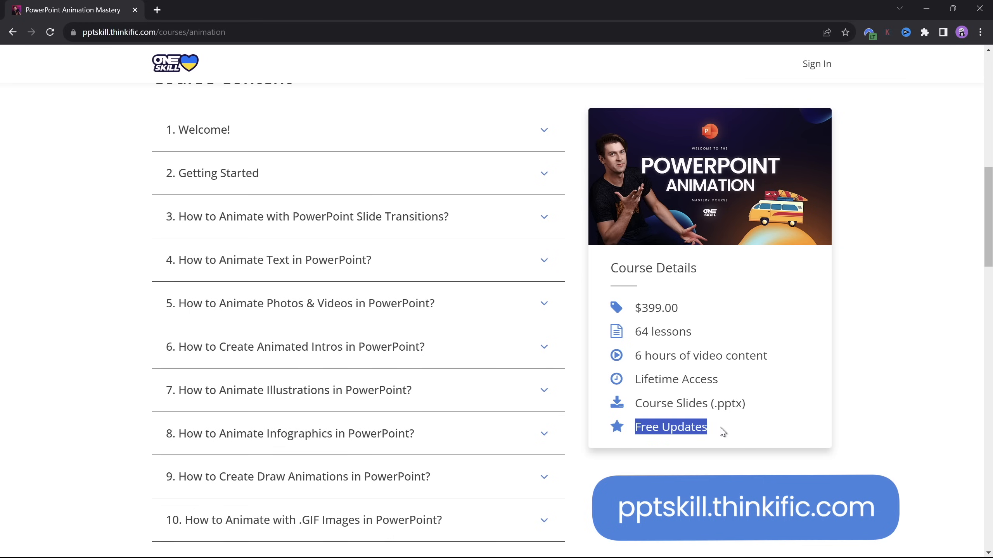
left_click(713, 432)
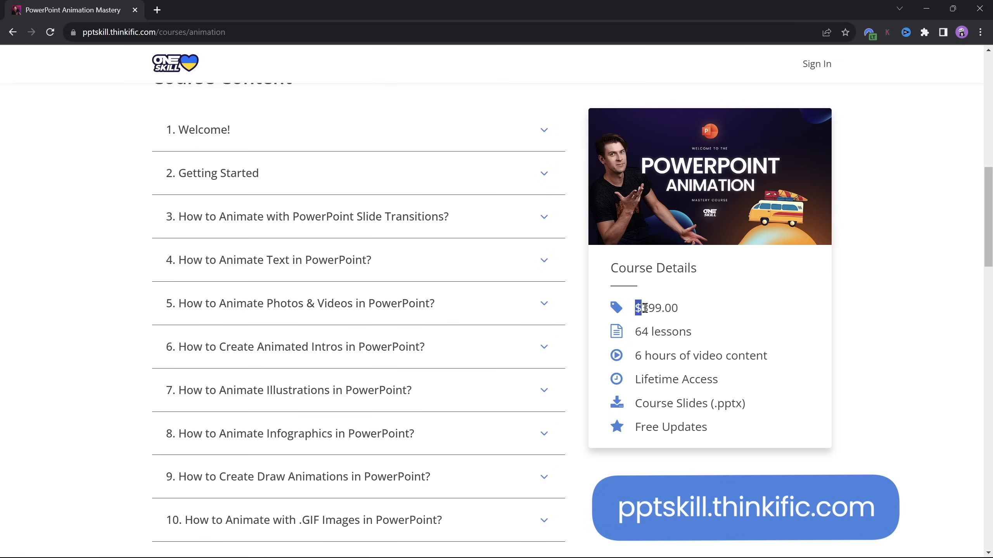
left_click_drag(644, 308, 695, 312)
left_click(677, 308)
left_click_drag(989, 253, 988, 159)
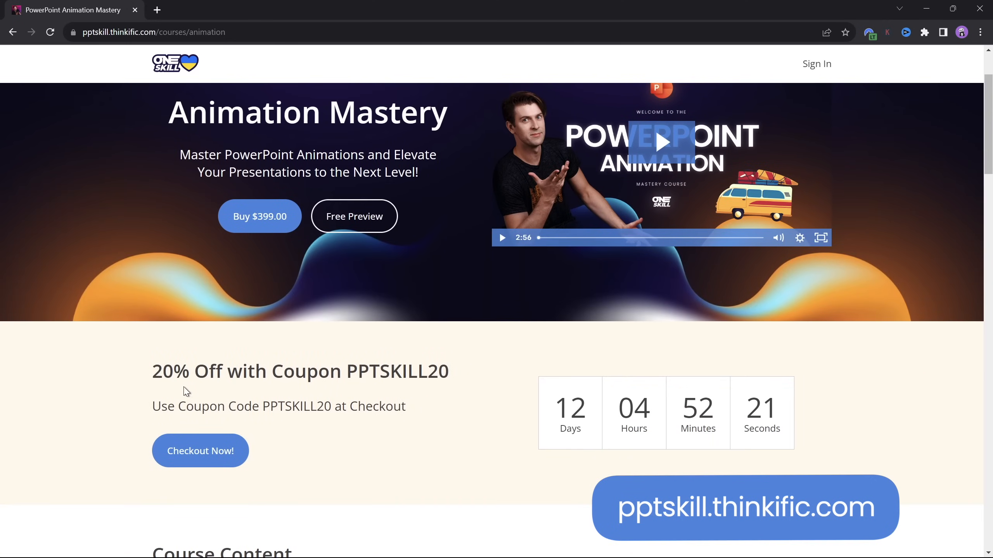
left_click_drag(168, 372, 452, 376)
left_click(459, 375)
left_click_drag(349, 372, 459, 375)
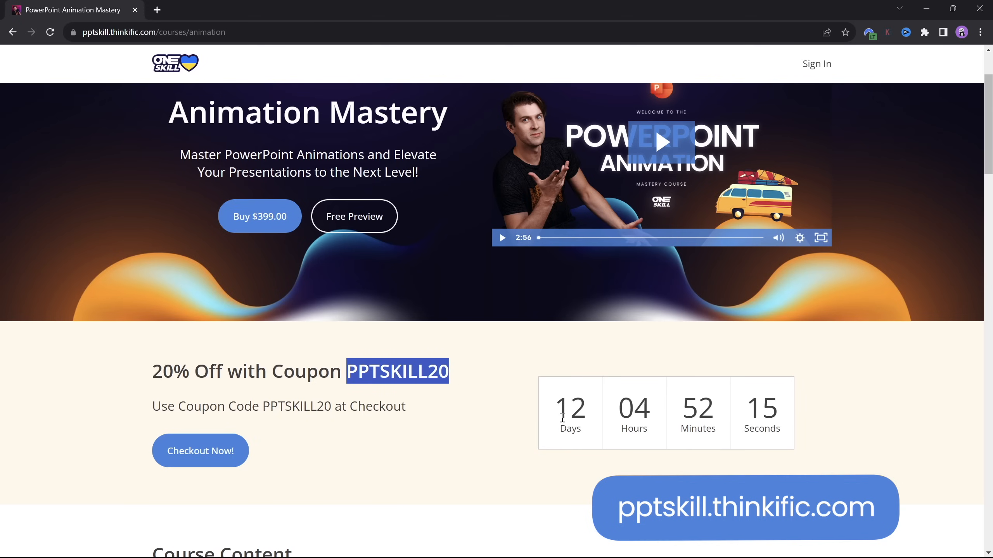
left_click(477, 373)
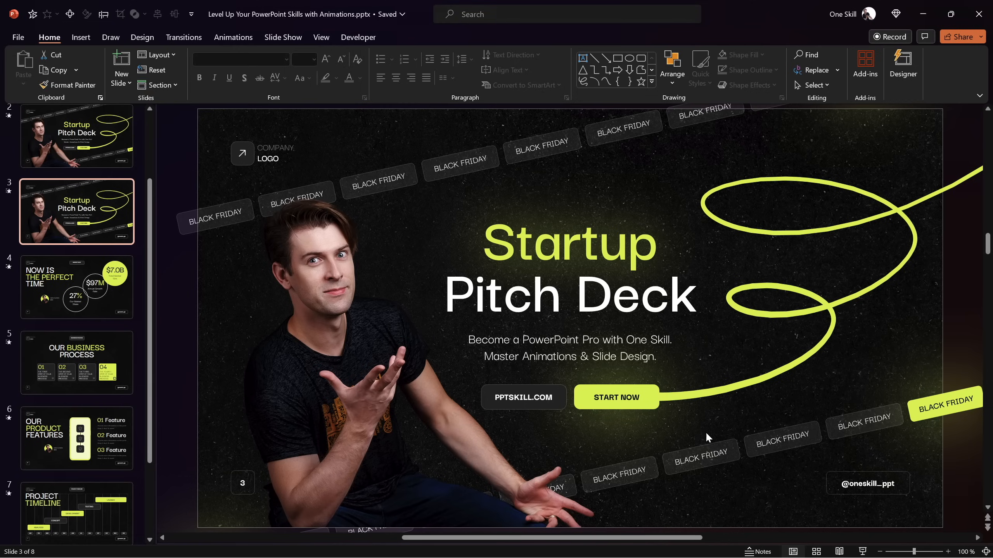
left_click(487, 170)
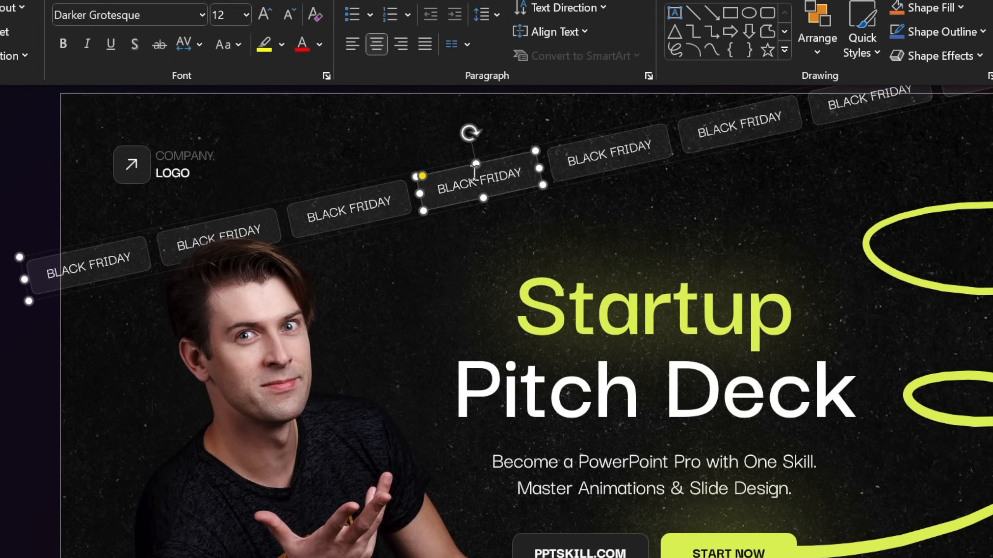
left_click(476, 244)
left_click(567, 209)
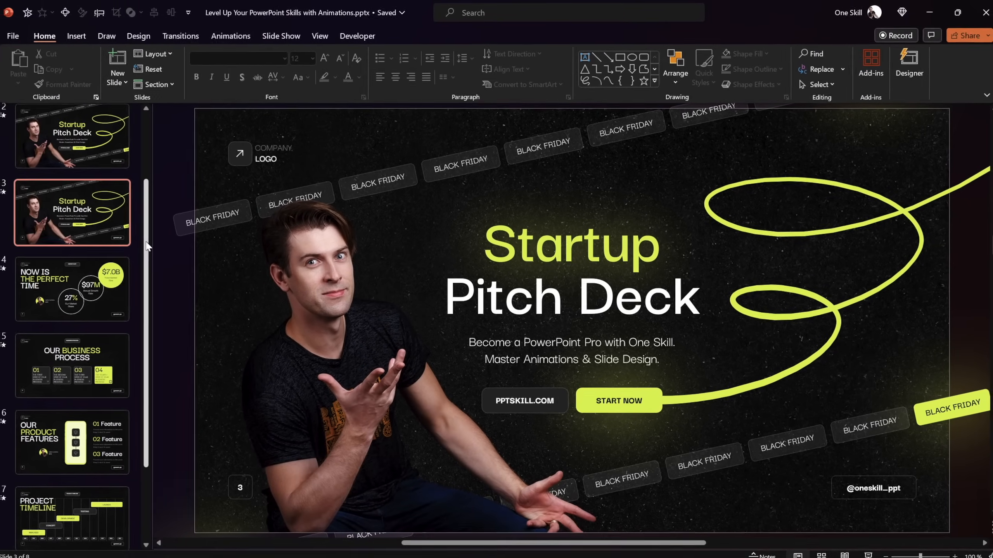
Add a new blank slide to the Tutorial section at the end of the presentation
left_click_drag(150, 250, 151, 374)
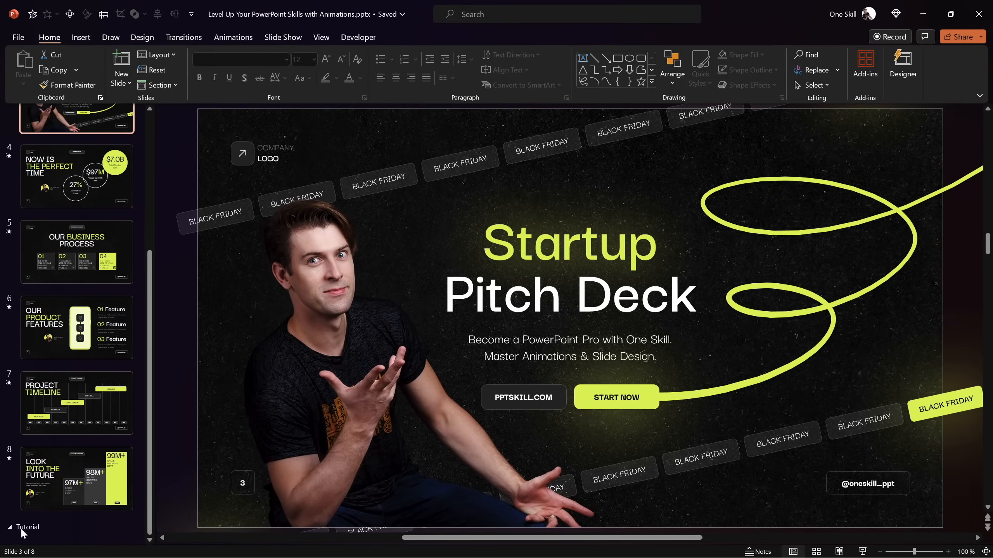
left_click(49, 541)
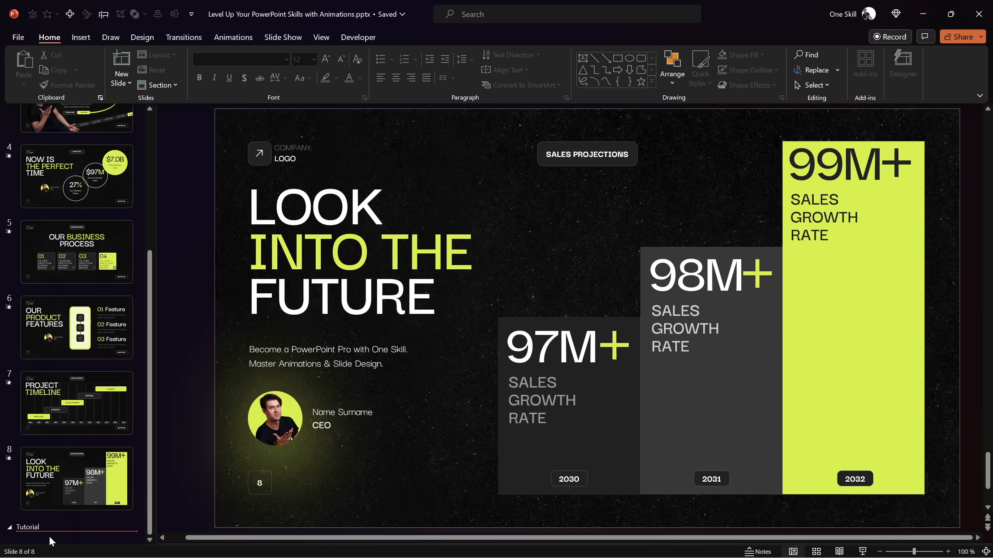
key("ctrl+m")
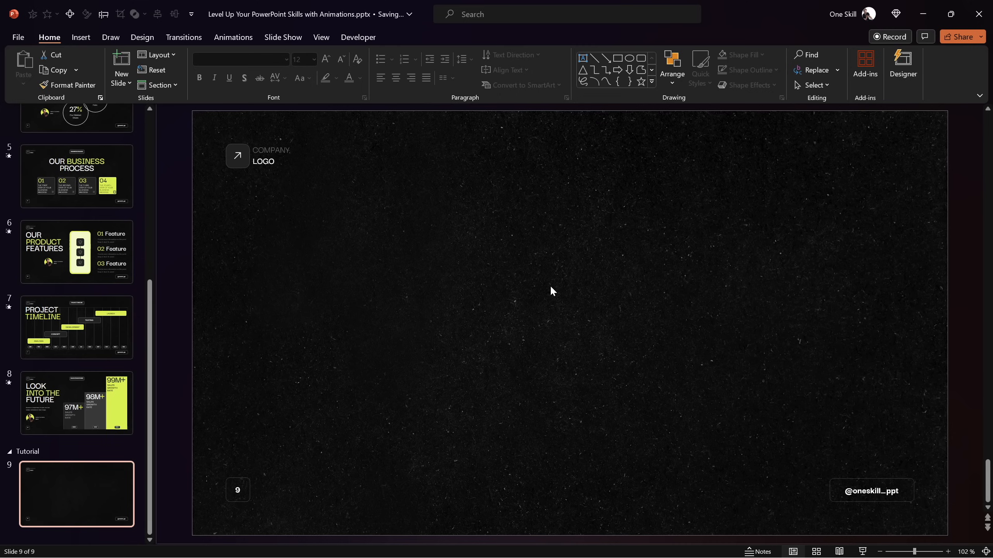
Examine the background texture picture, company logo text and arrow icon on the slide master's layout, leaving the master view when done
left_click(316, 40)
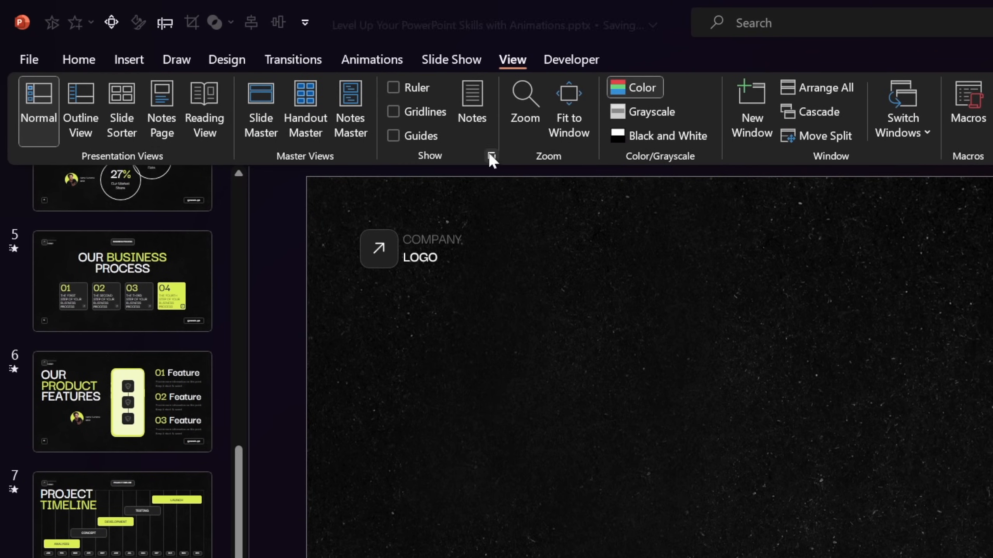
left_click(260, 110)
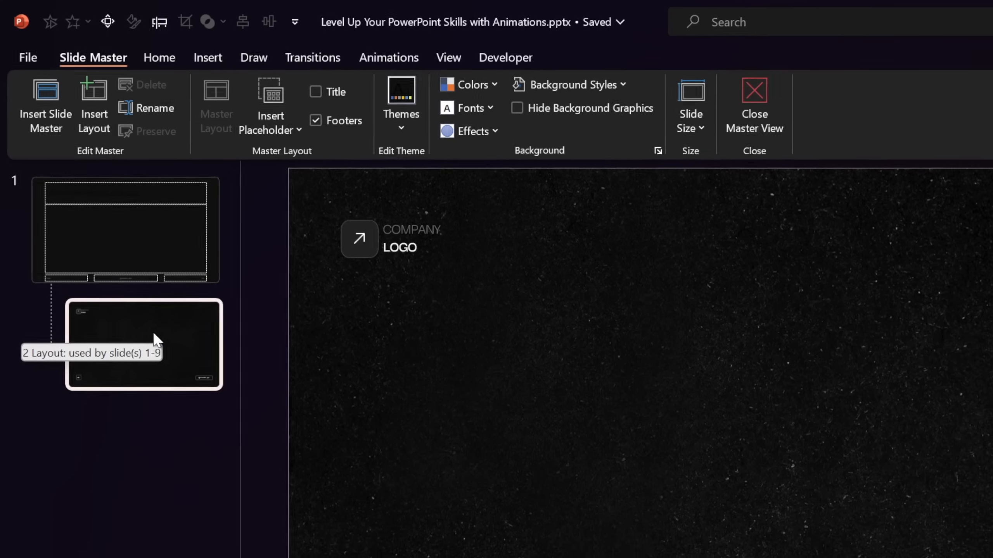
left_click(824, 411)
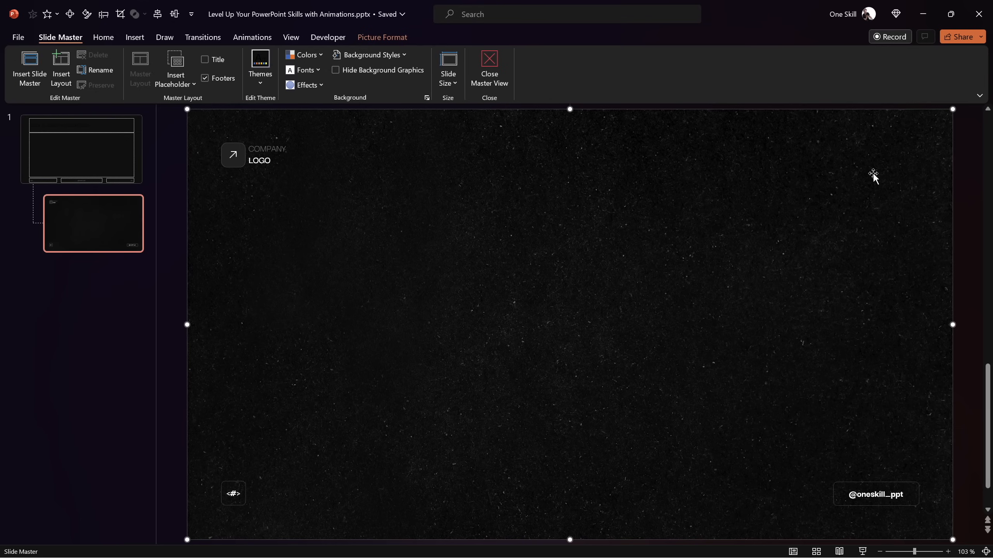
left_click_drag(954, 111, 759, 218)
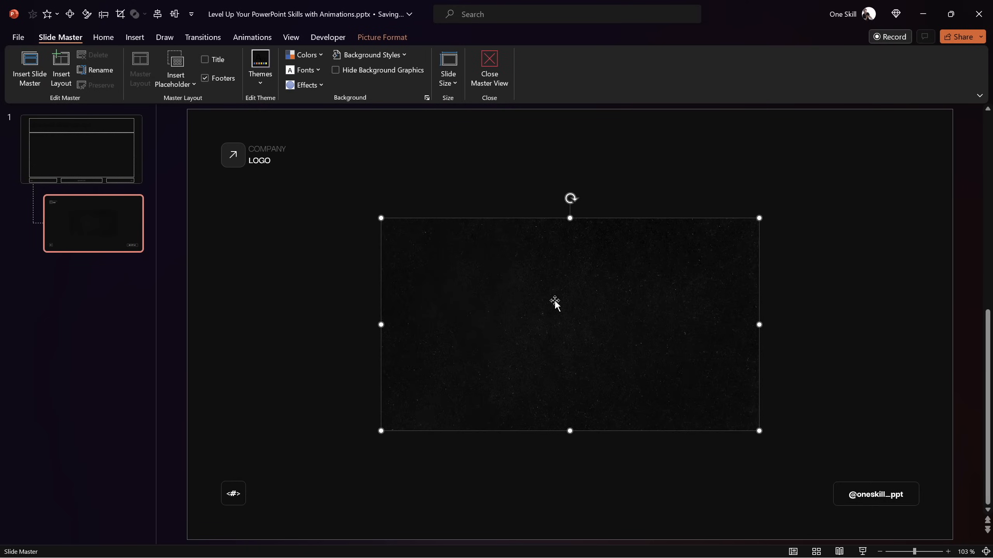
key("ctrl+z")
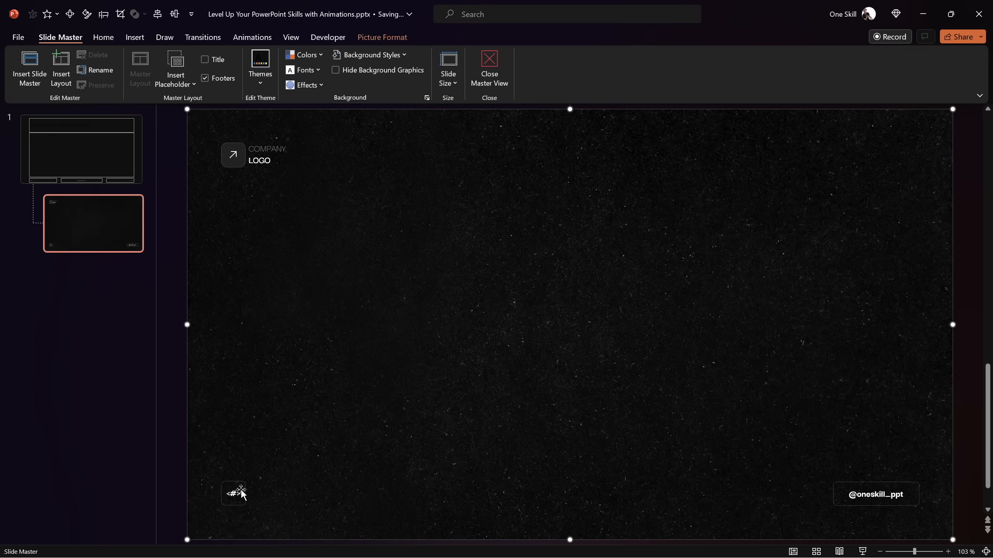
left_click(262, 148)
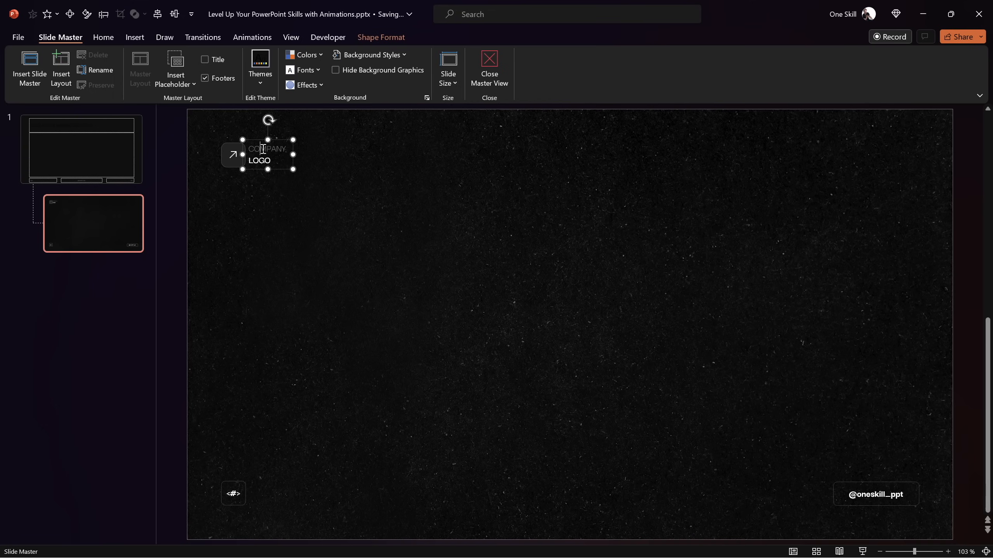
left_click(230, 149)
left_click(298, 161)
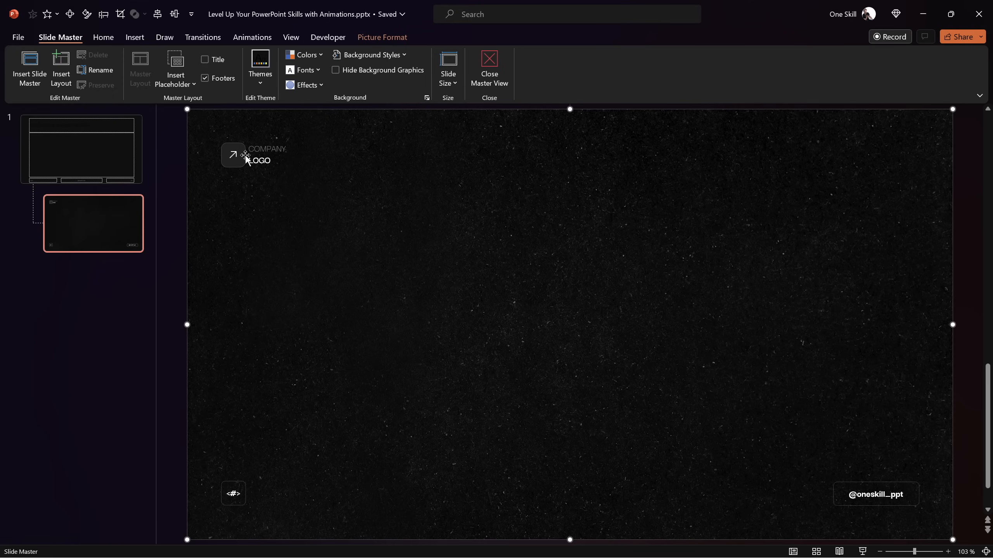
left_click(488, 75)
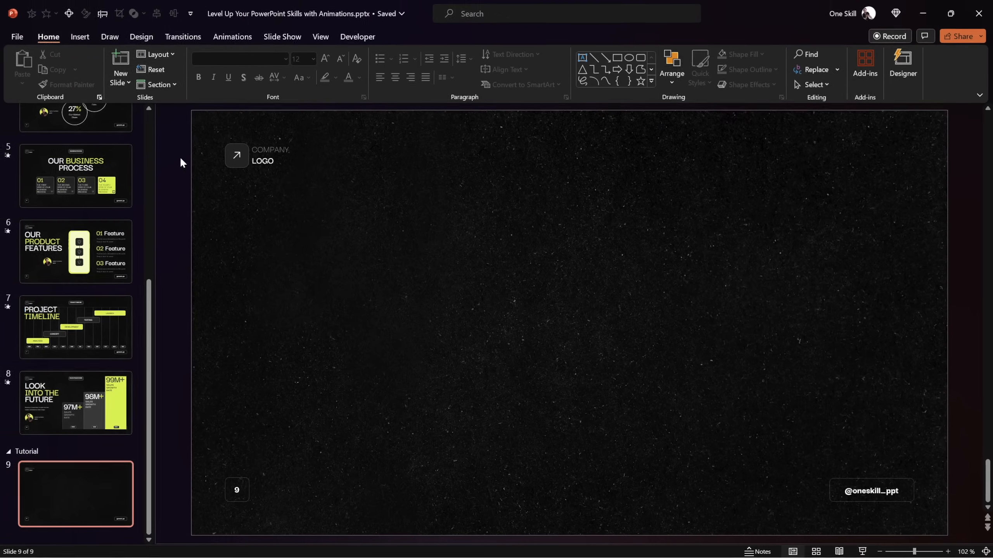
Examine the slide number and footer options for the new slide in the Header and Footer dialog, closing it when done
left_click(81, 38)
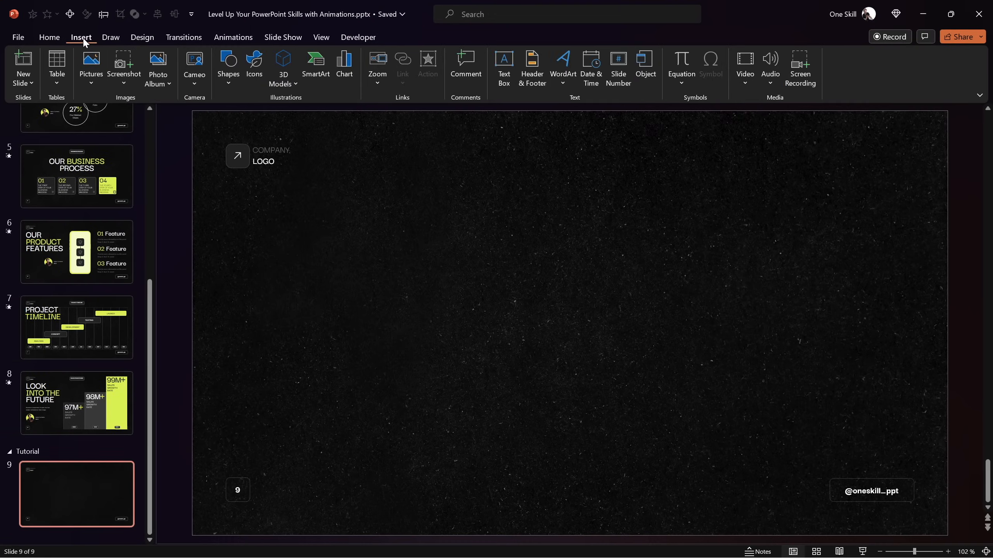
left_click(530, 88)
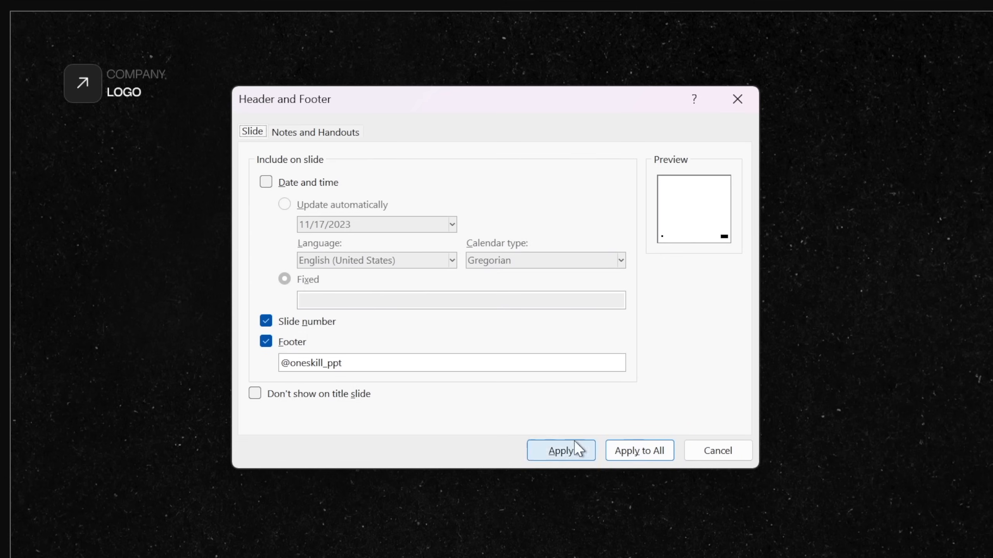
left_click(267, 322)
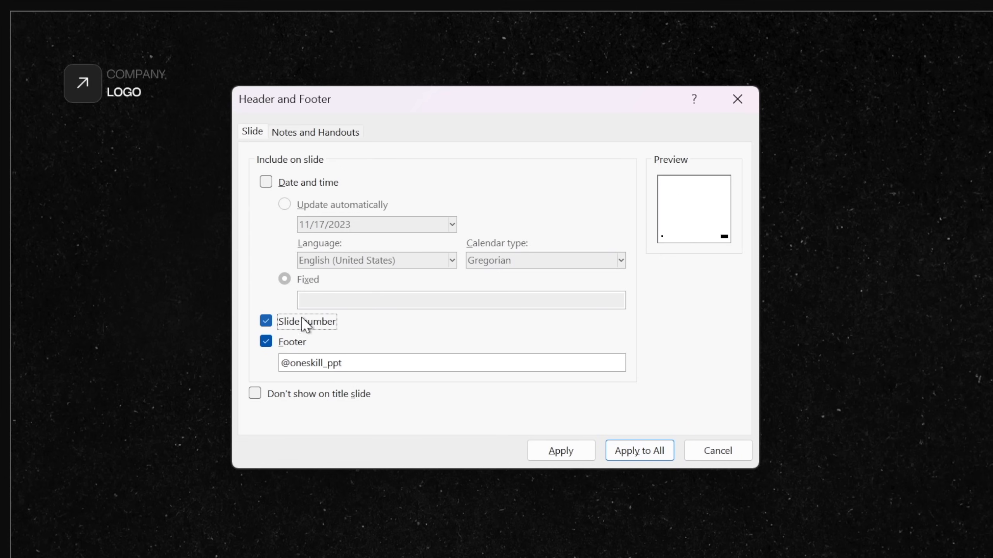
left_click(718, 452)
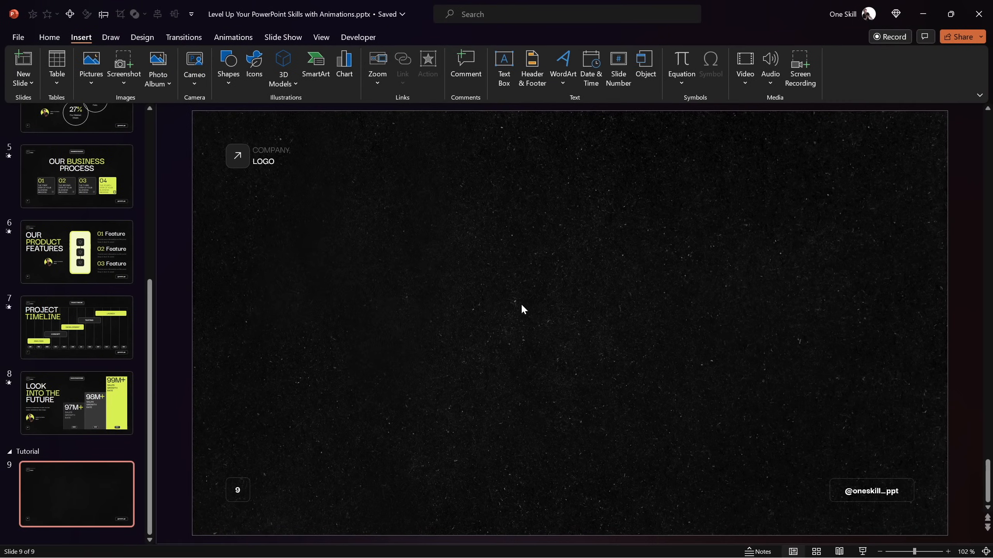
Draw a rounded rectangle about 5.06 cm wide and 2.24 cm high near the middle of the slide
left_click(231, 79)
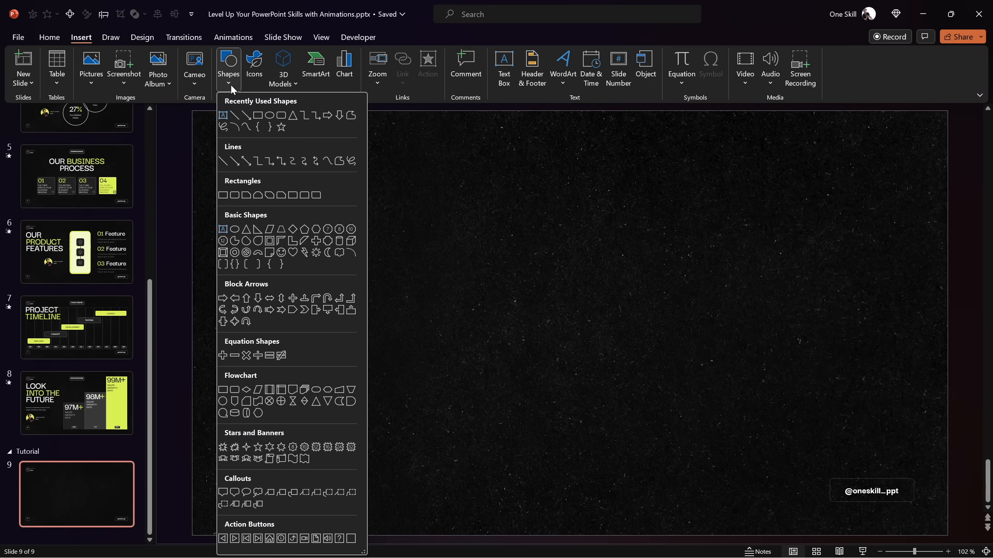
left_click(281, 115)
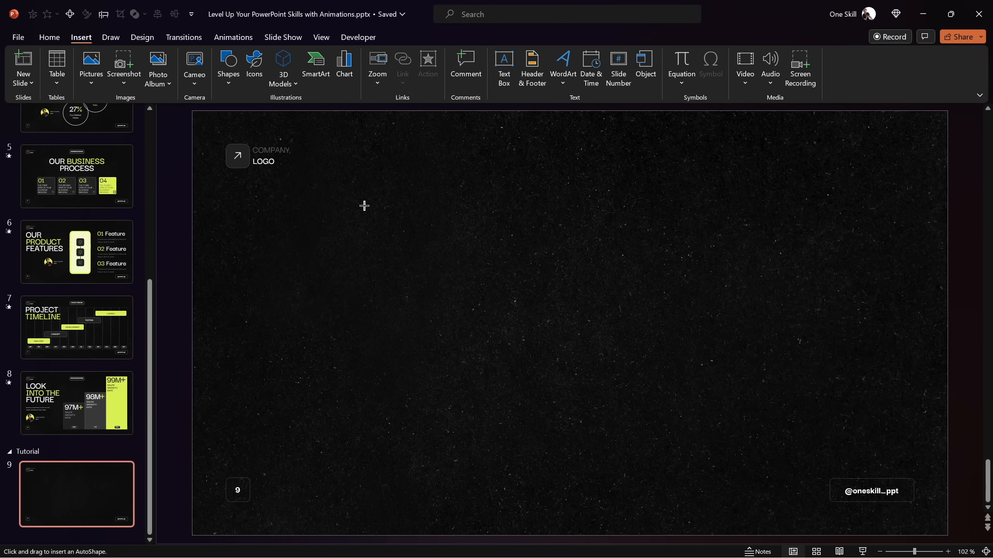
left_click_drag(571, 316, 603, 327)
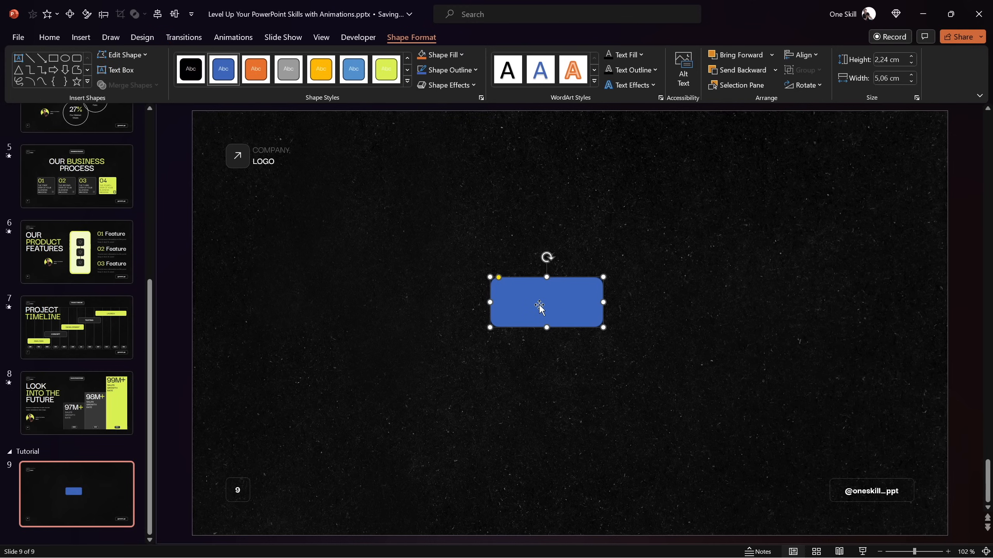
Give the rounded rectangle a solid white fill with 90% transparency
right_click(550, 298)
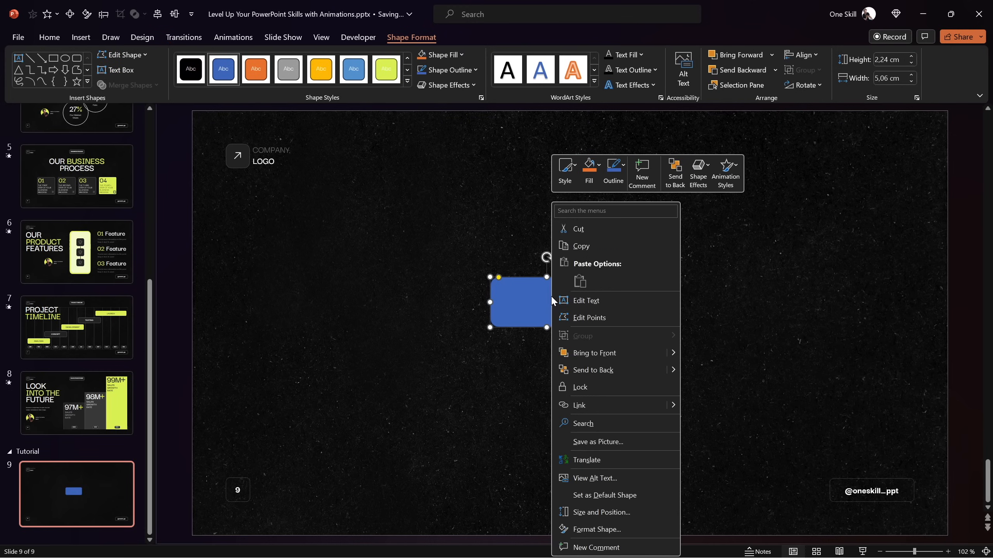
left_click(611, 528)
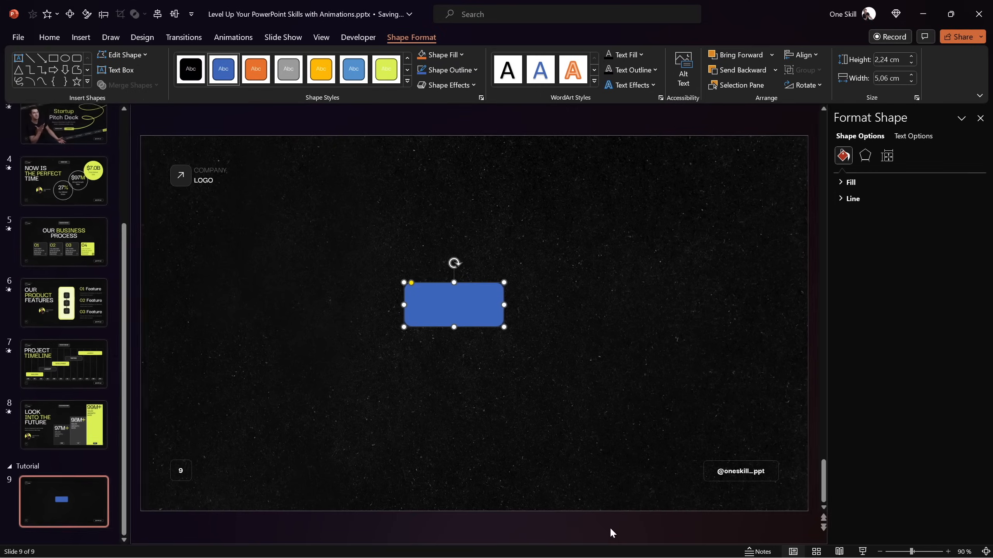
left_click(848, 181)
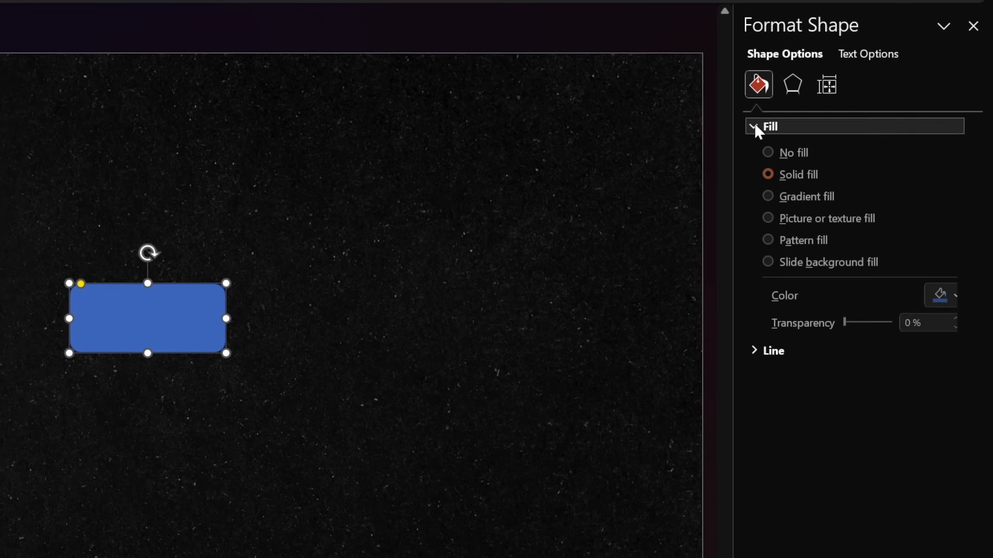
left_click(947, 298)
left_click(836, 346)
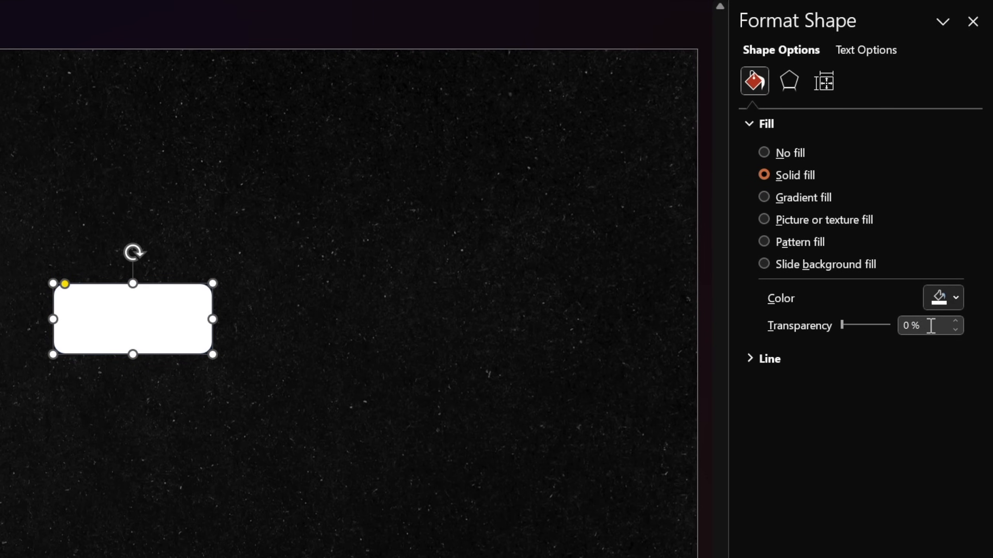
left_click_drag(931, 325, 869, 331)
type("90")
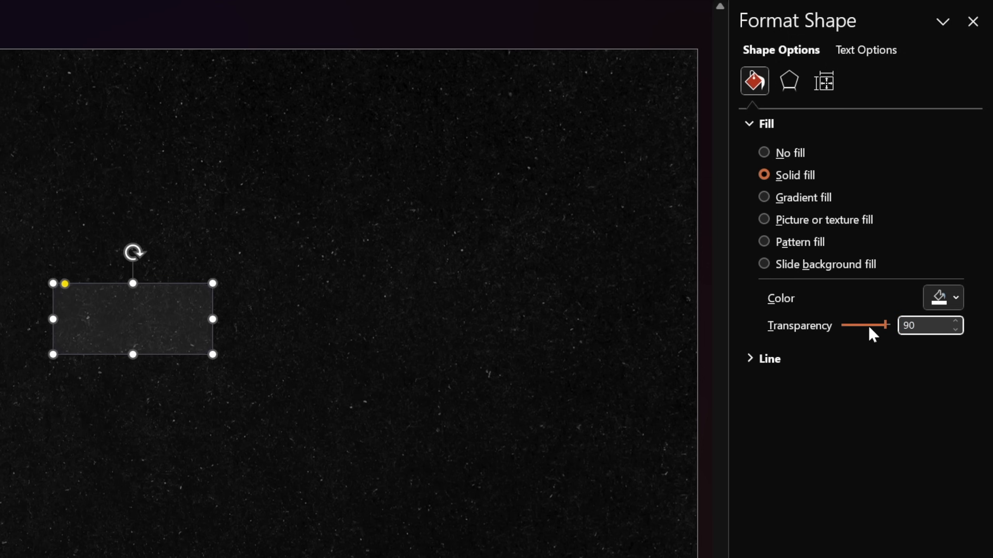
Format the rounded rectangle's outline as a near-white solid line with 75% transparency and 0.5 pt width
left_click(748, 359)
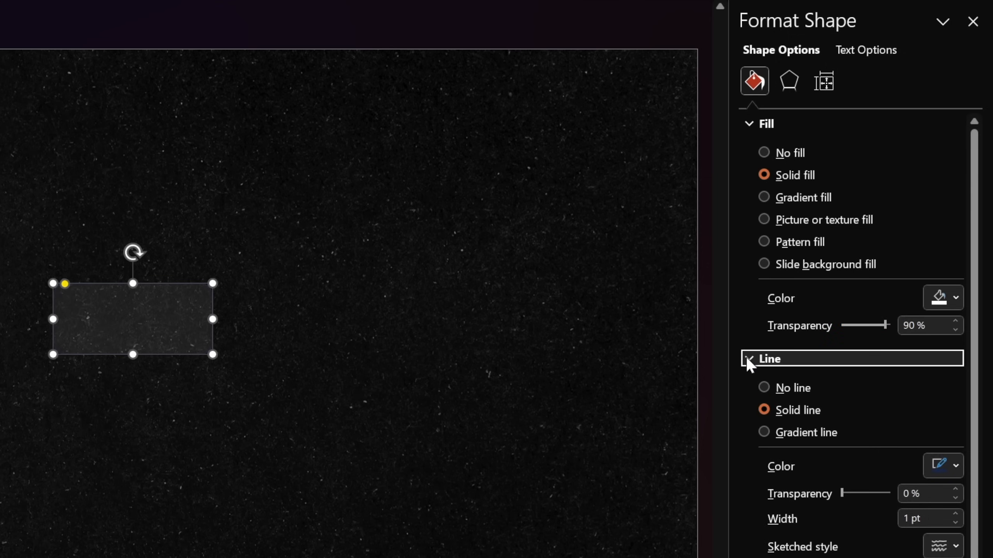
left_click(957, 466)
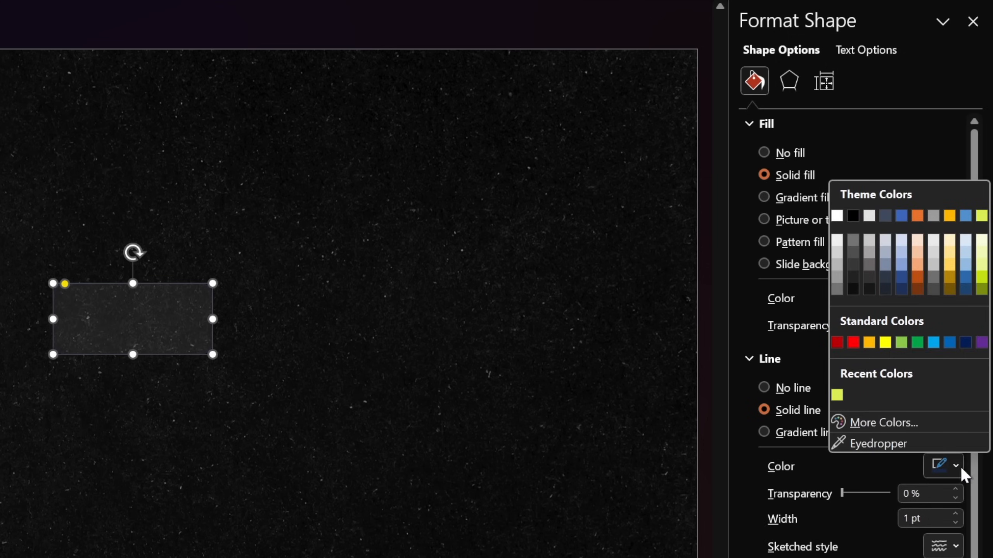
left_click(837, 239)
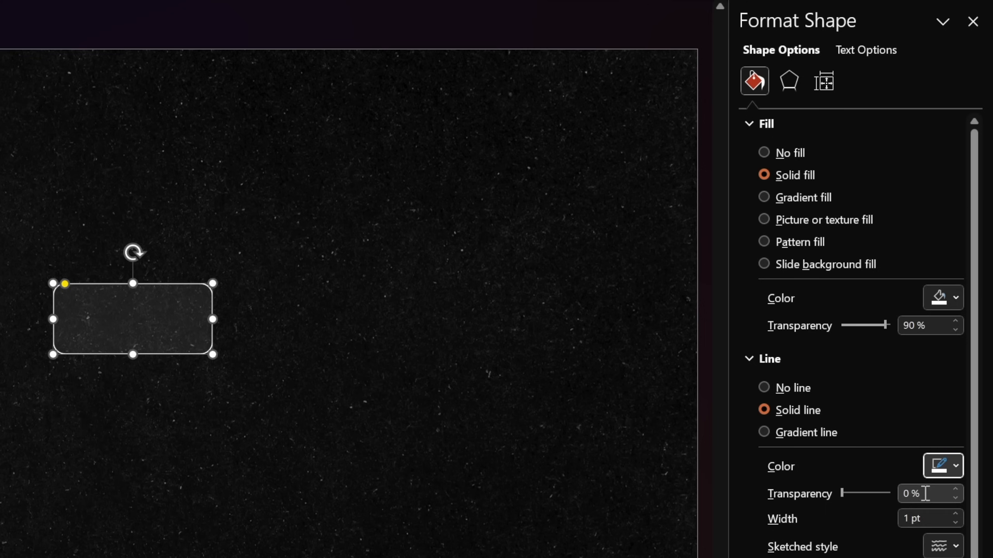
left_click(911, 494)
type("75")
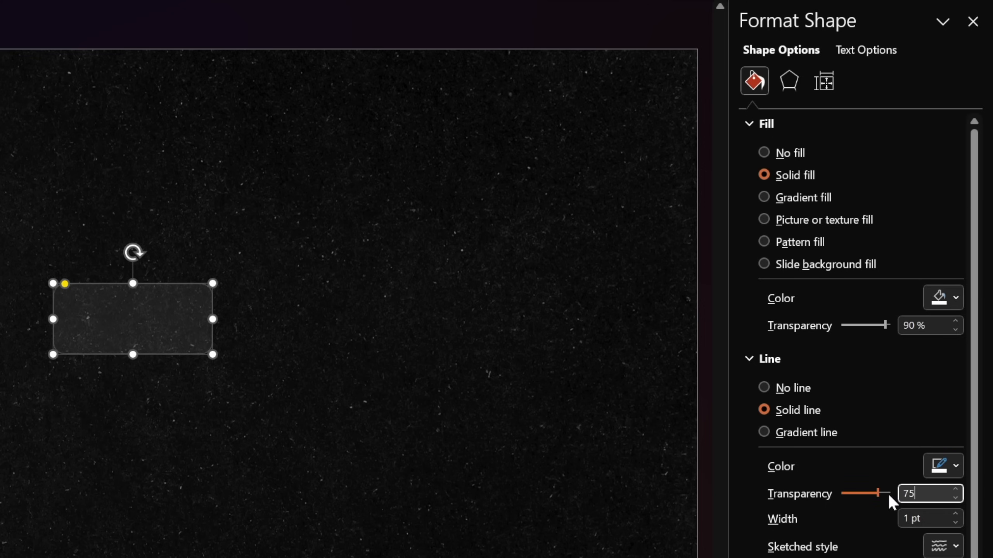
key("Tab")
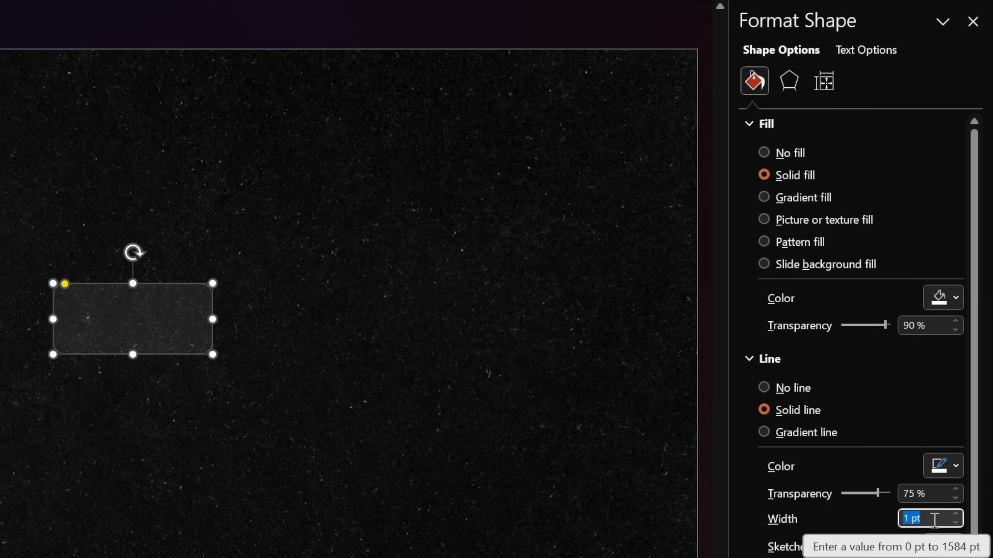
type("0,5")
key("Tab")
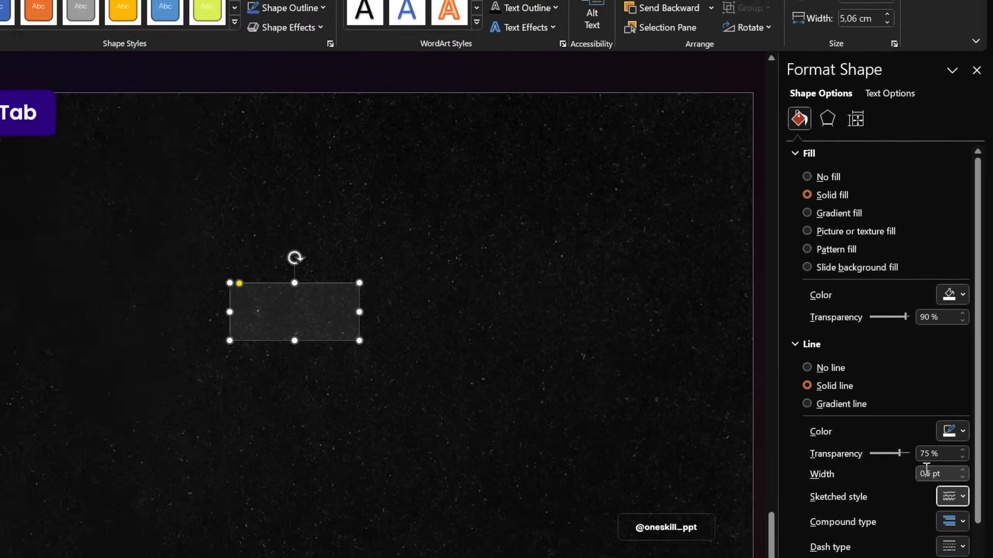
left_click(460, 327)
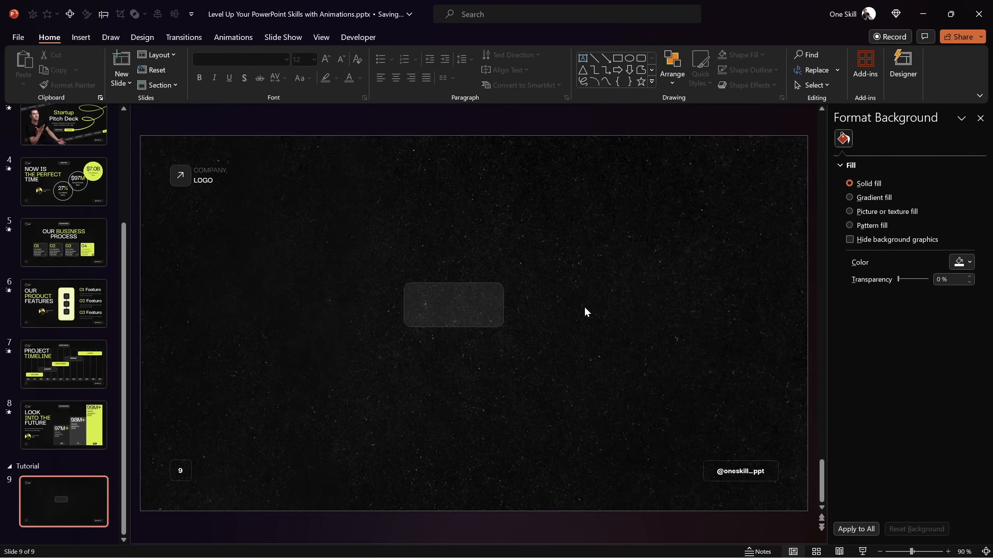
Resize the rounded rectangle to a height of 1 cm and a width of 3.5 cm
left_click(464, 307)
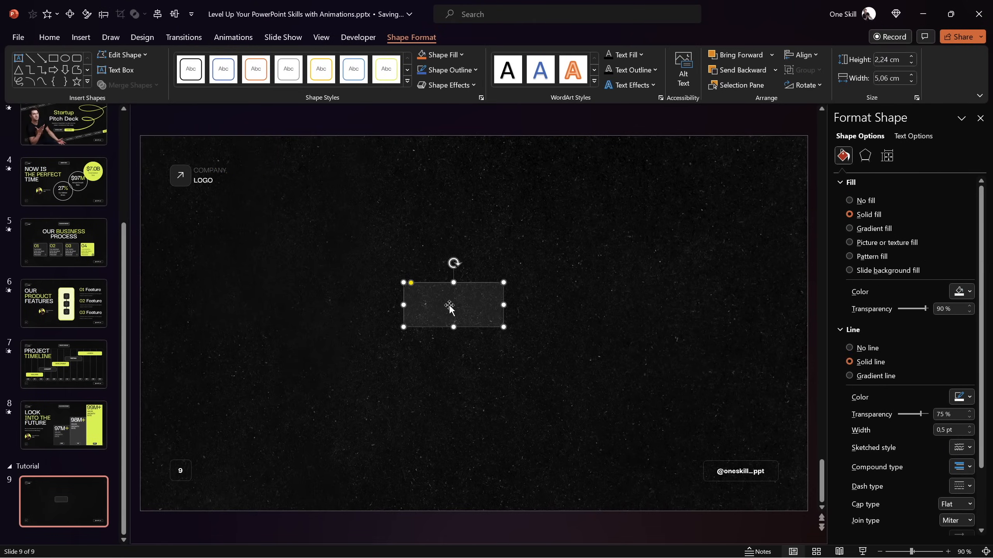
left_click(899, 59)
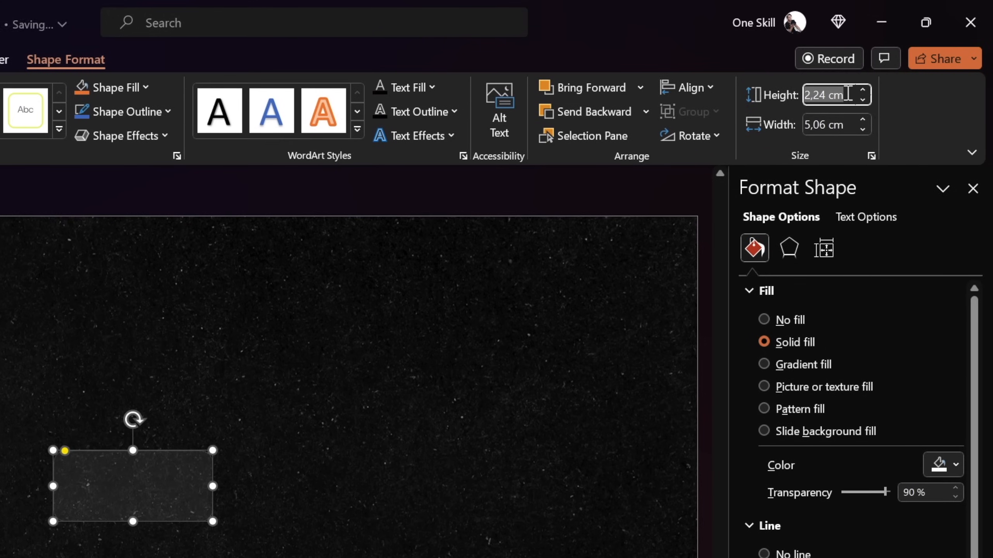
type("1")
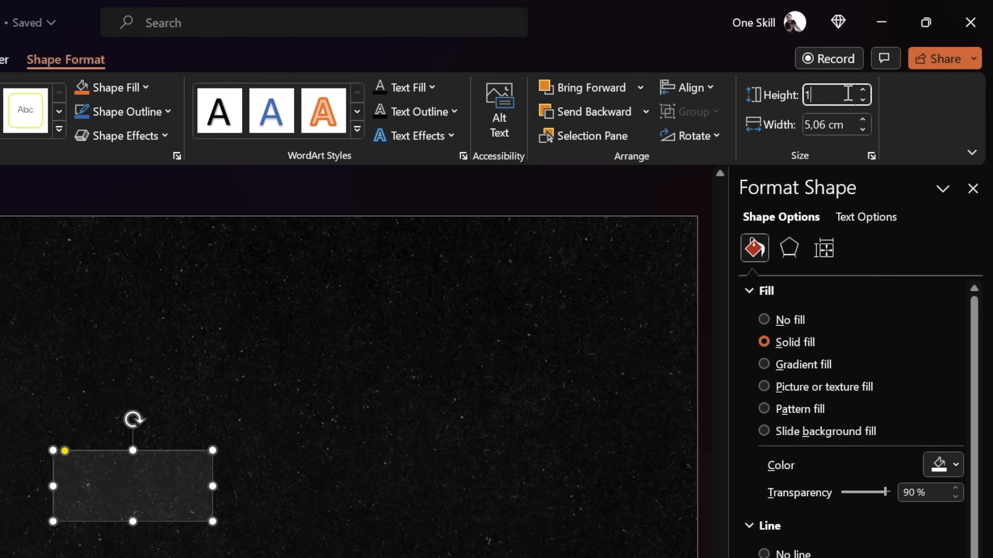
key("Tab")
type("3,5")
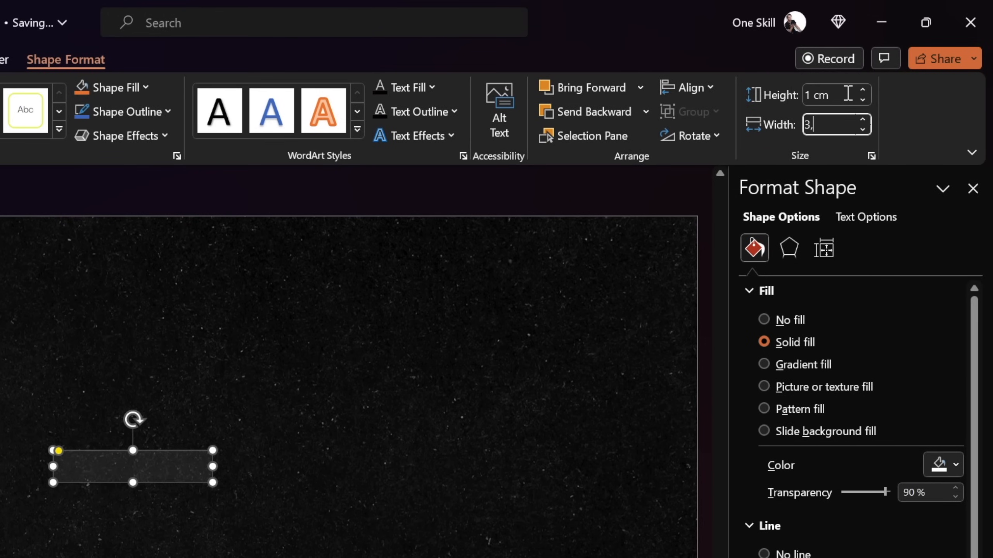
key("Return")
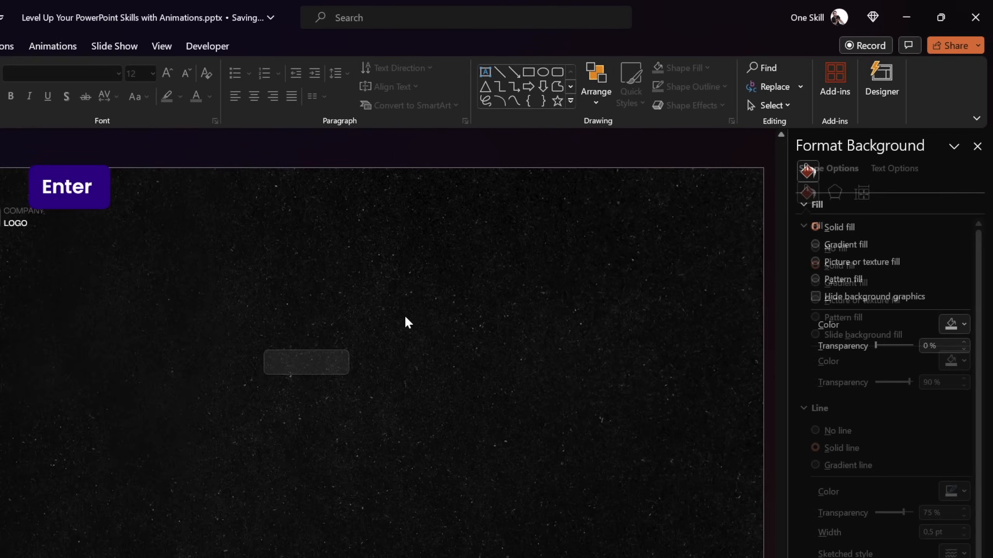
Centre the rounded rectangle horizontally and vertically on the slide
left_click(449, 299)
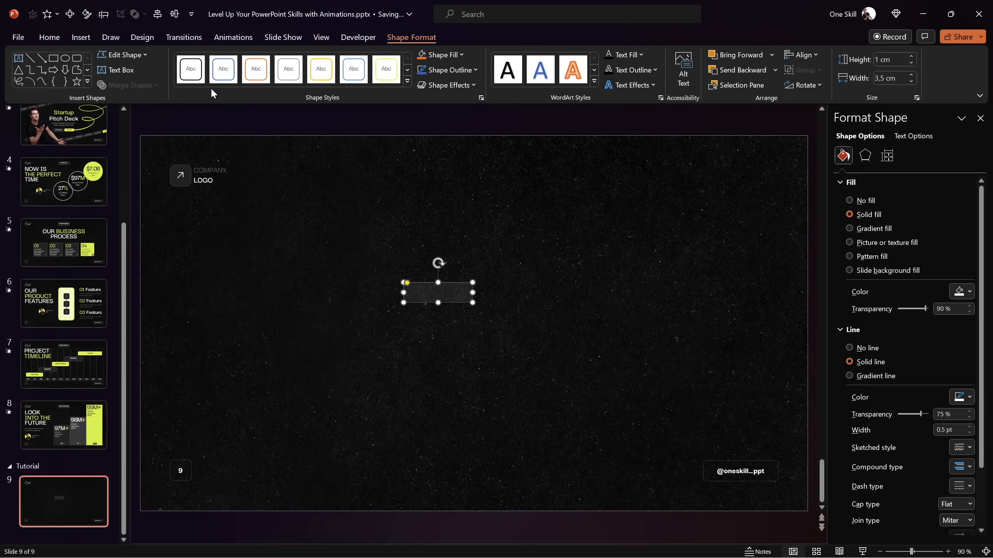
left_click(157, 14)
left_click(174, 14)
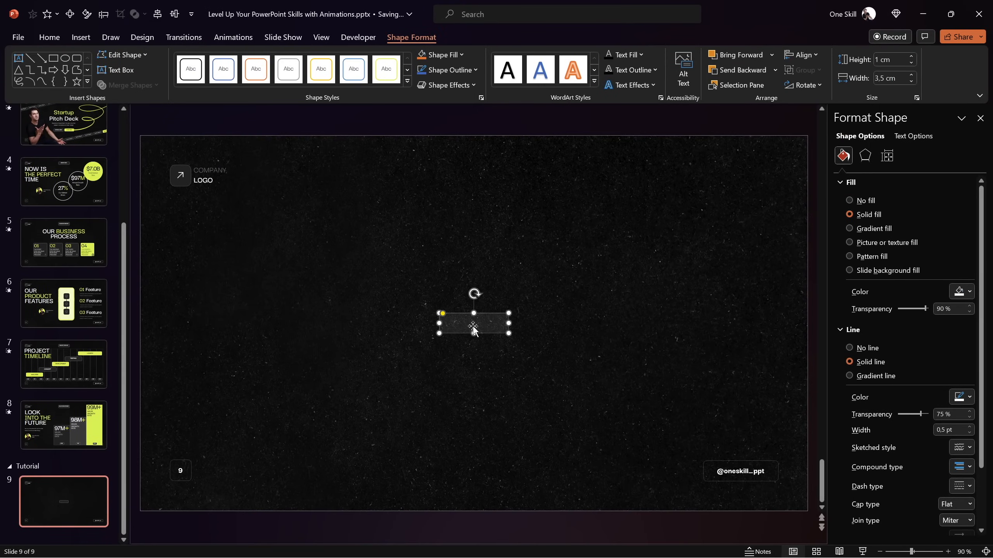
Set the rounded rectangle's font colour to white and enter the text BLACK FRIDAY in it
scroll(477, 325, "up", 5, "ctrl")
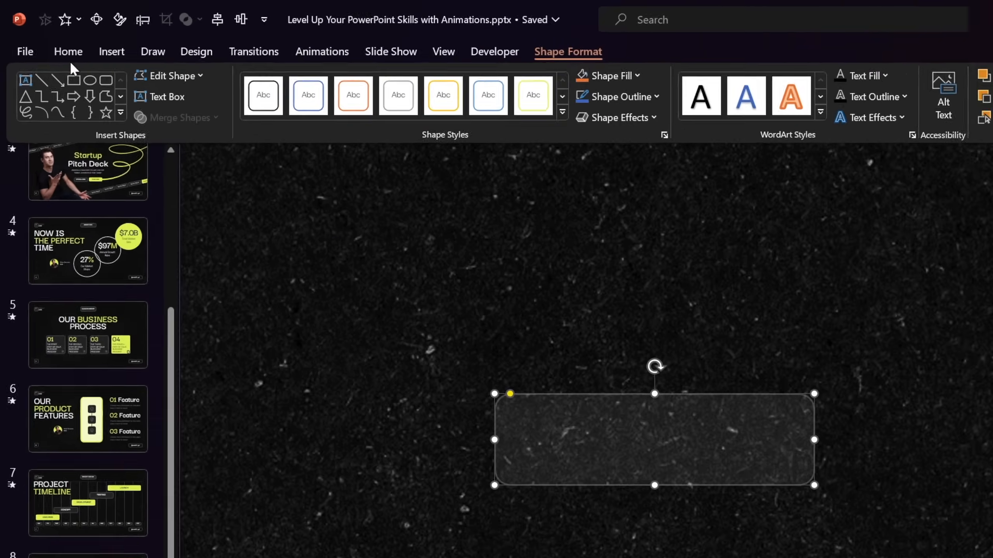
left_click(50, 37)
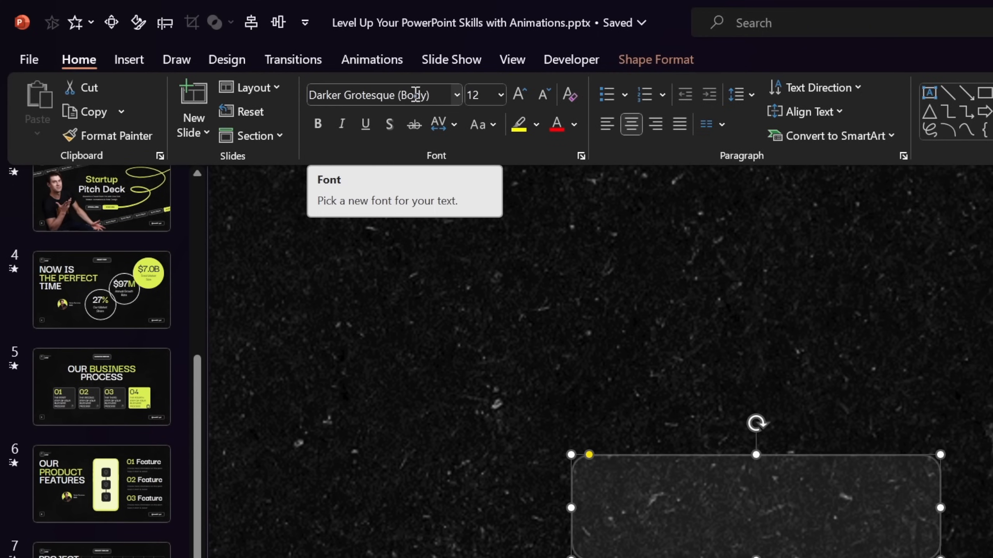
left_click(574, 124)
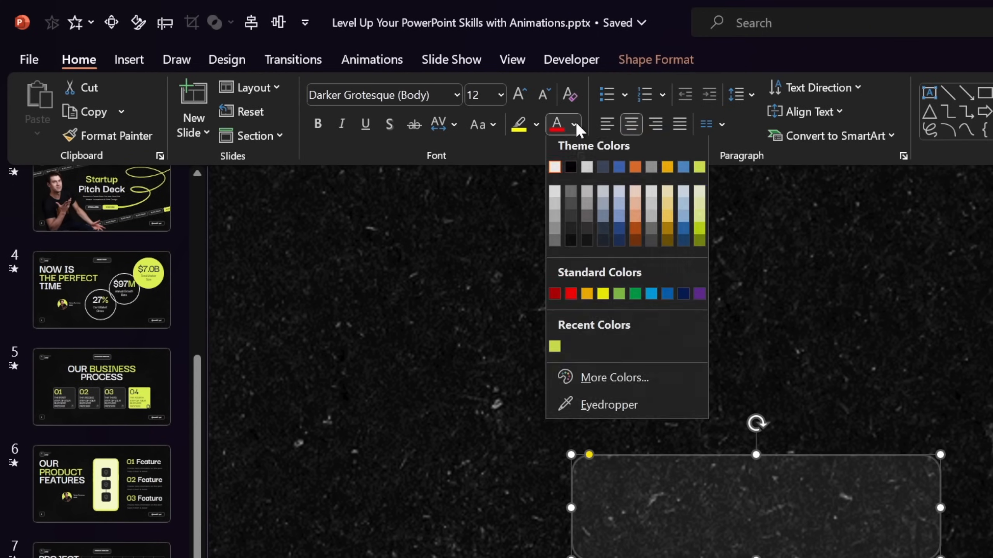
left_click(554, 169)
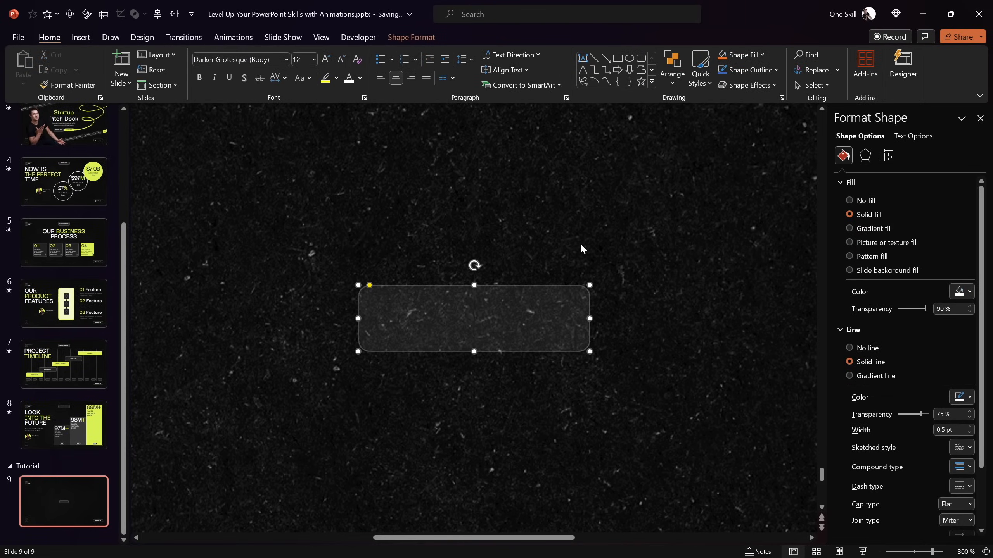
key("Caps_Lock")
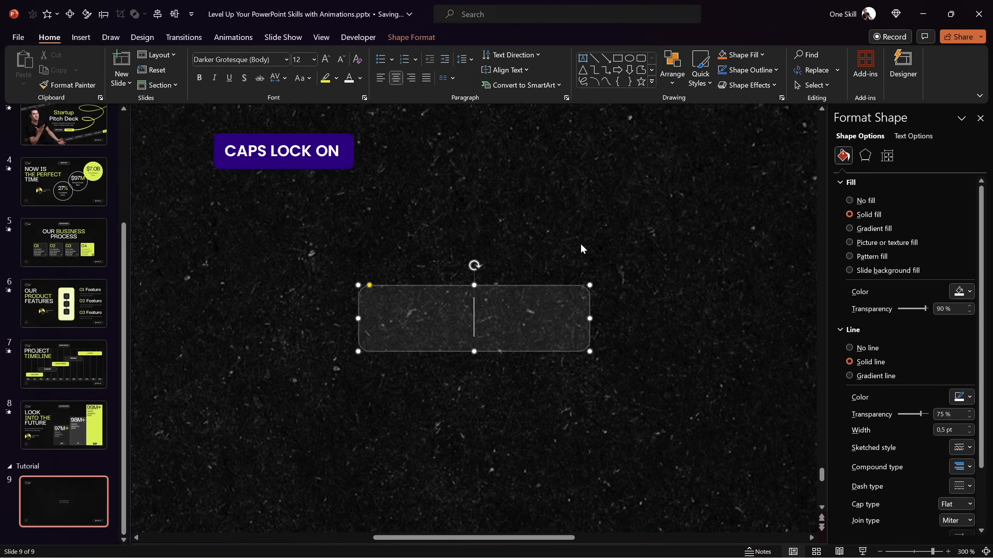
type("BLACK FRIDAY")
left_click(531, 260)
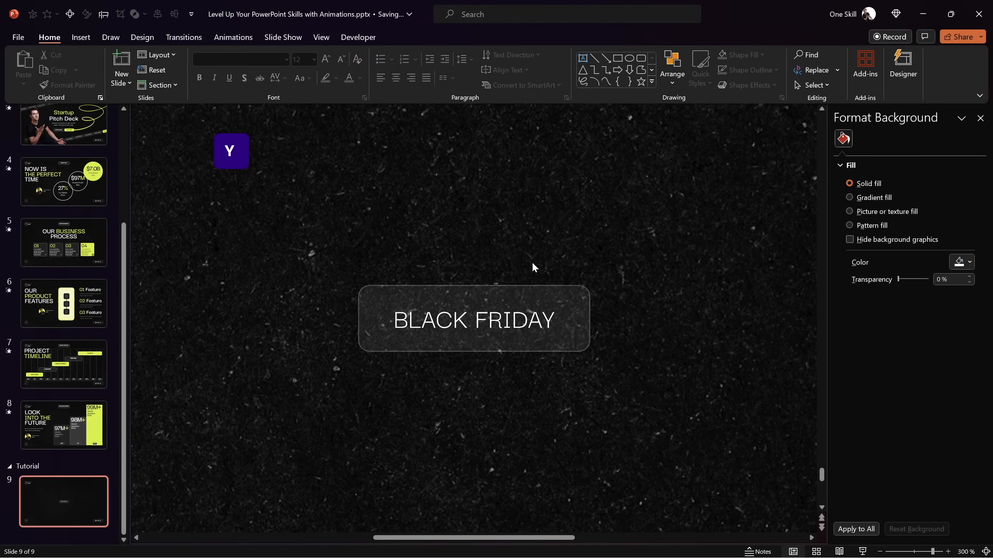
Align the BLACK FRIDAY rectangle to the left edge of the slide
left_click(503, 300)
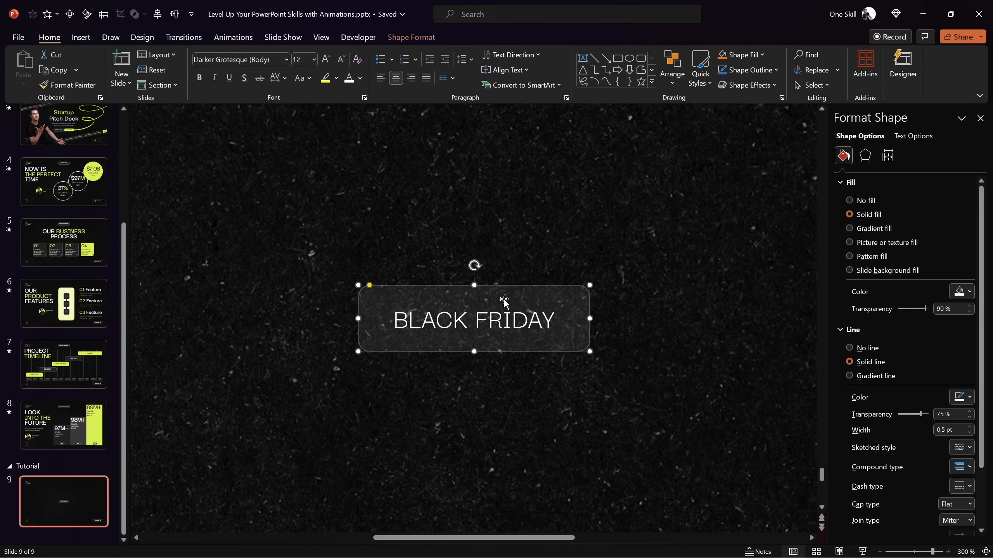
left_click(985, 552)
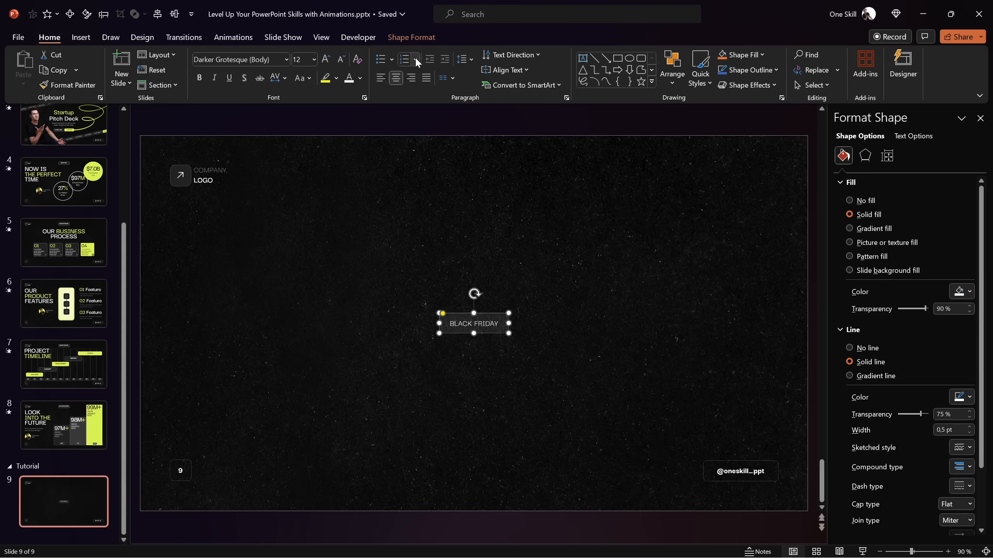
left_click(409, 39)
left_click(800, 55)
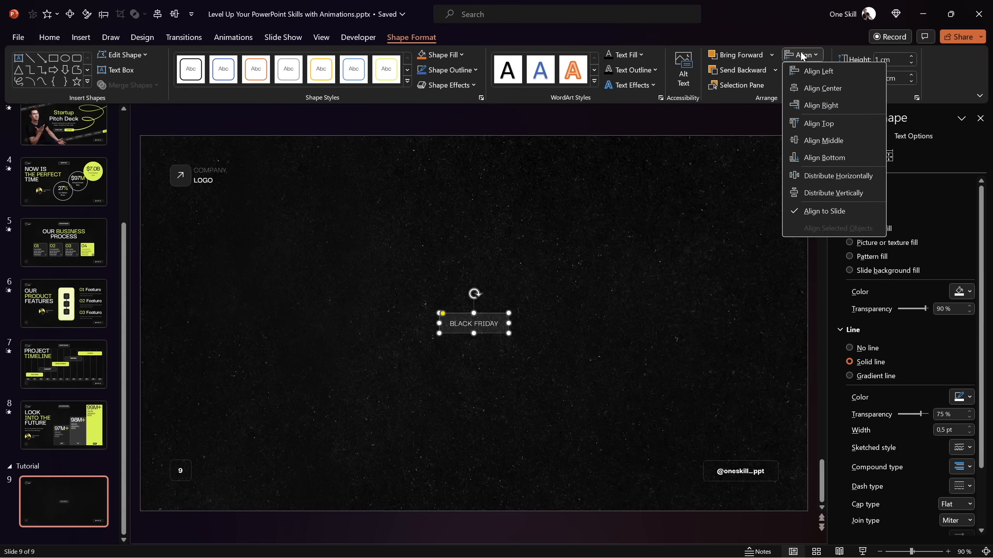
left_click(814, 70)
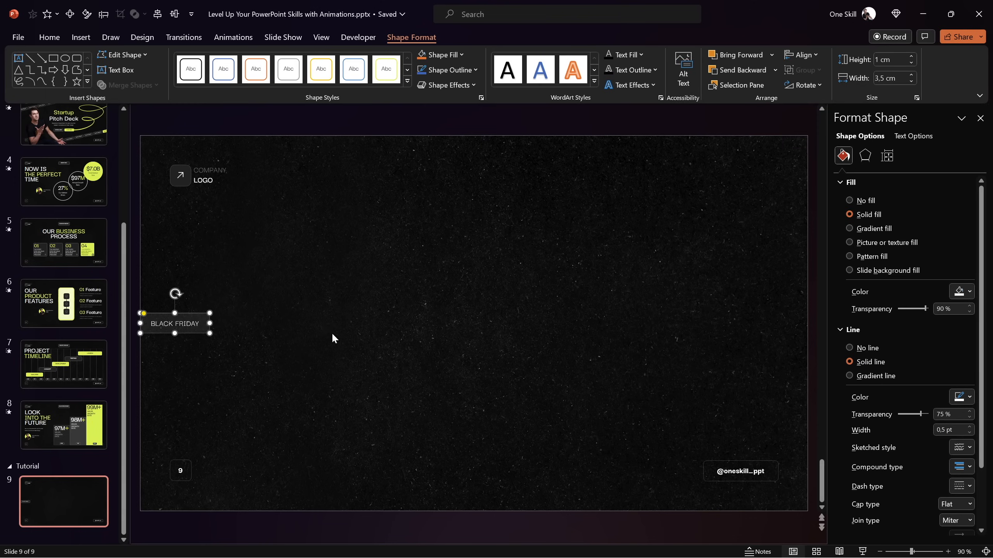
Duplicate the BLACK FRIDAY rectangle repeatedly with a small even gap to form a horizontal row spanning the slide's full width
key("ctrl+d")
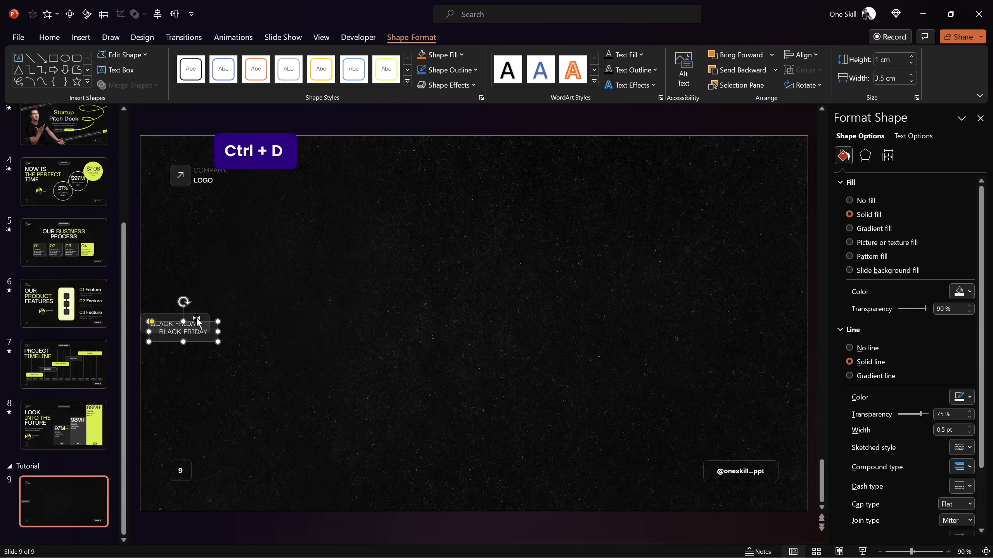
left_click_drag(197, 319, 270, 319)
key("ctrl+d")
key("ctrl+d")
key("ctrl+d")
key("ctrl+d")
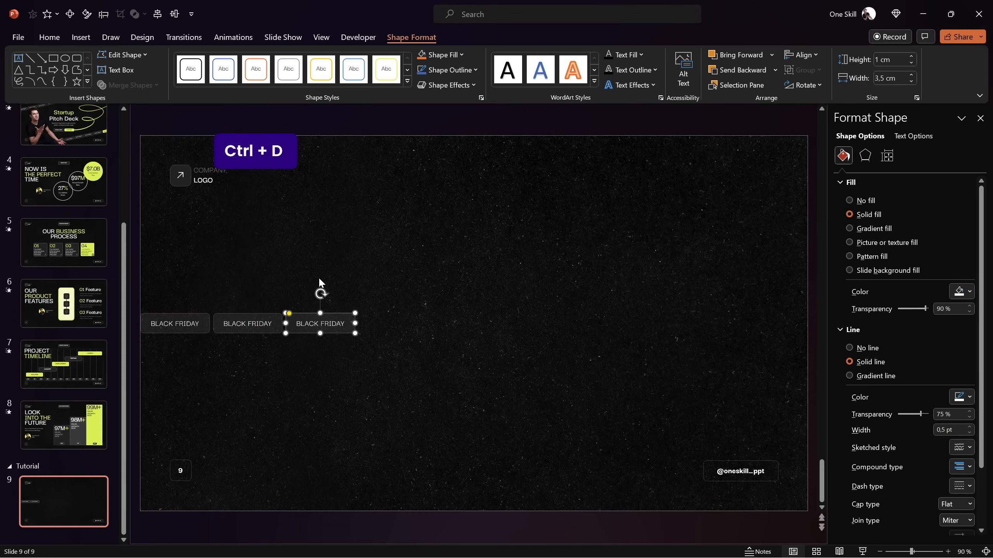
key("ctrl+d")
key("ctrl+d")
key("ctrl+d")
key("ctrl+d")
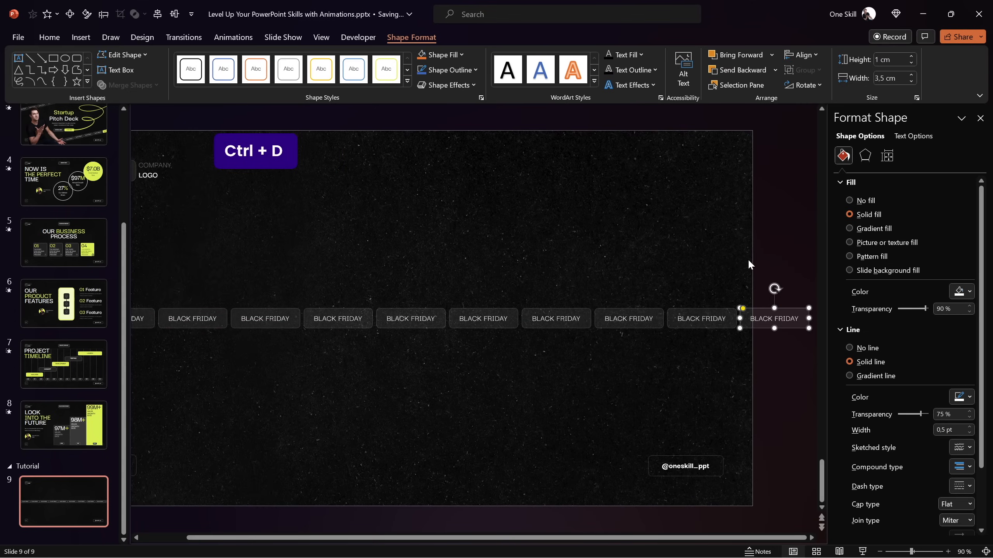
Delete the last BLACK FRIDAY rectangle that overhangs the slide's right edge
left_click(766, 254)
left_click(775, 310)
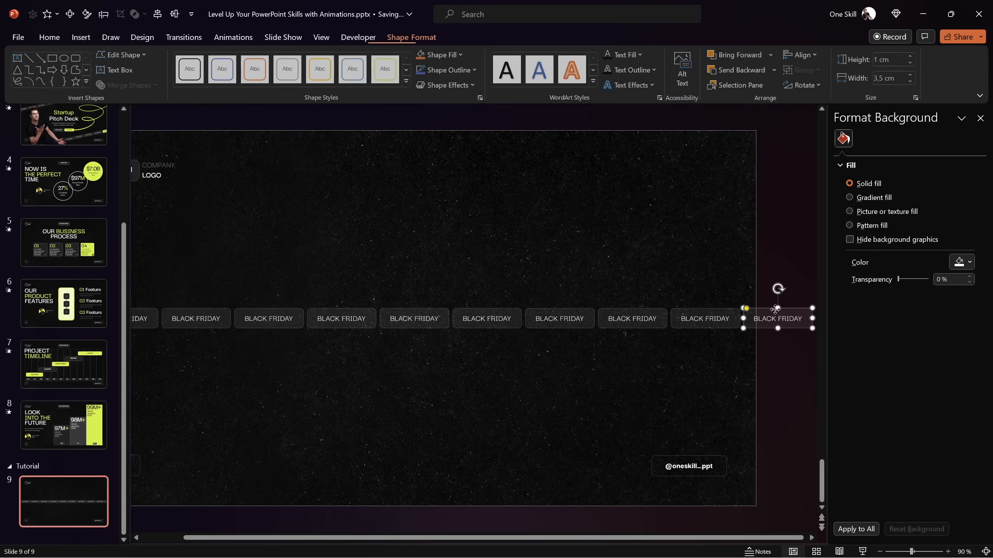
key("Delete")
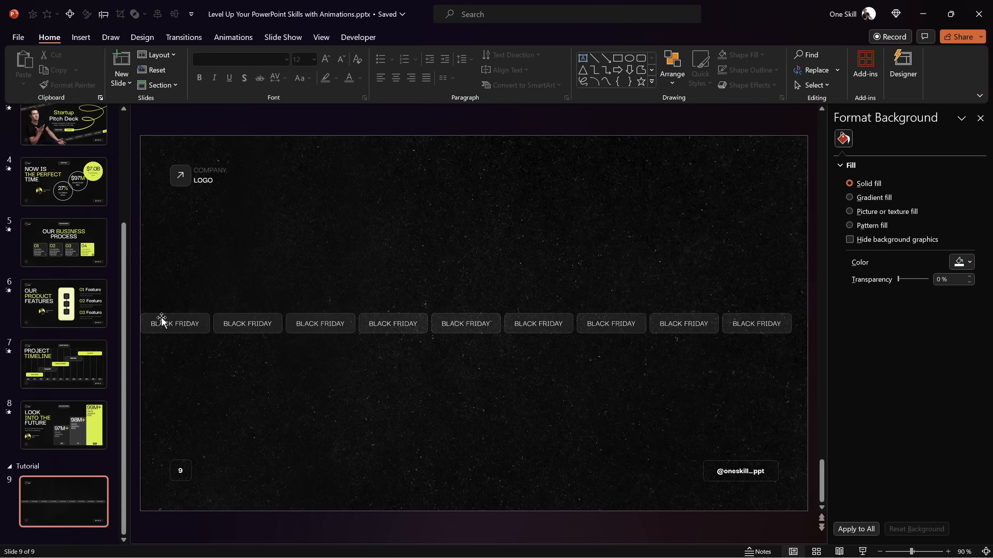
Align the rightmost remaining BLACK FRIDAY rectangle to the slide's right edge
left_click(772, 316)
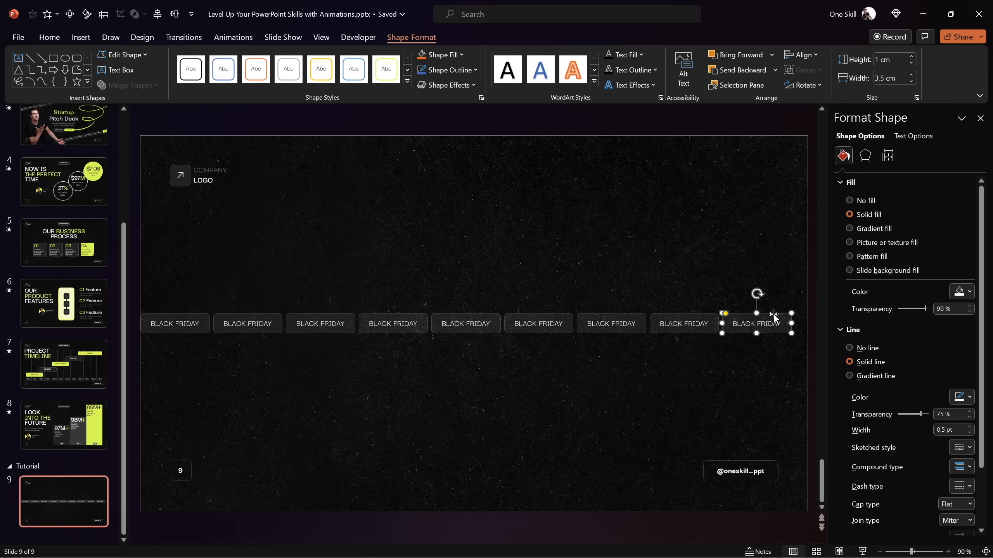
left_click(801, 54)
left_click(823, 104)
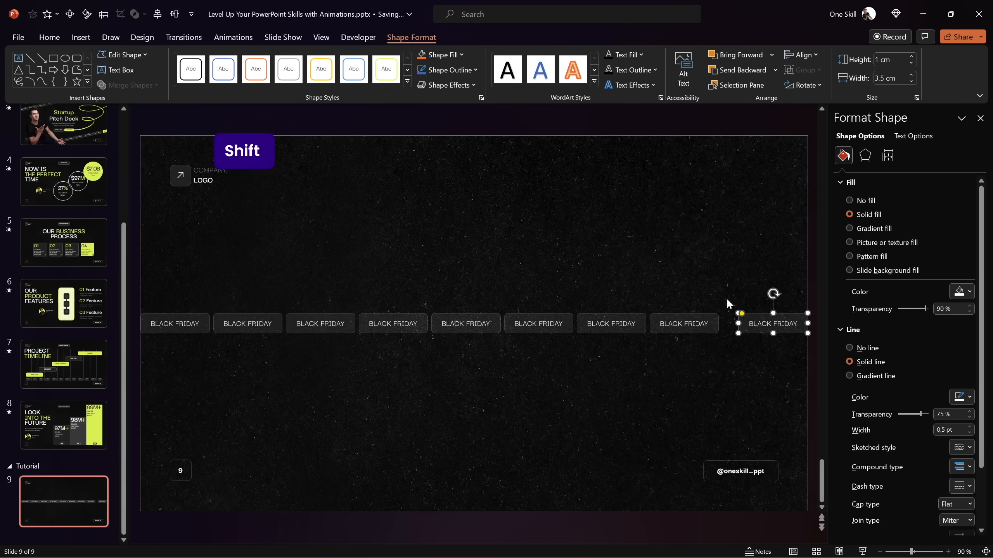
Distribute all nine BLACK FRIDAY rectangles horizontally and group them
left_click_drag(728, 284, 126, 369)
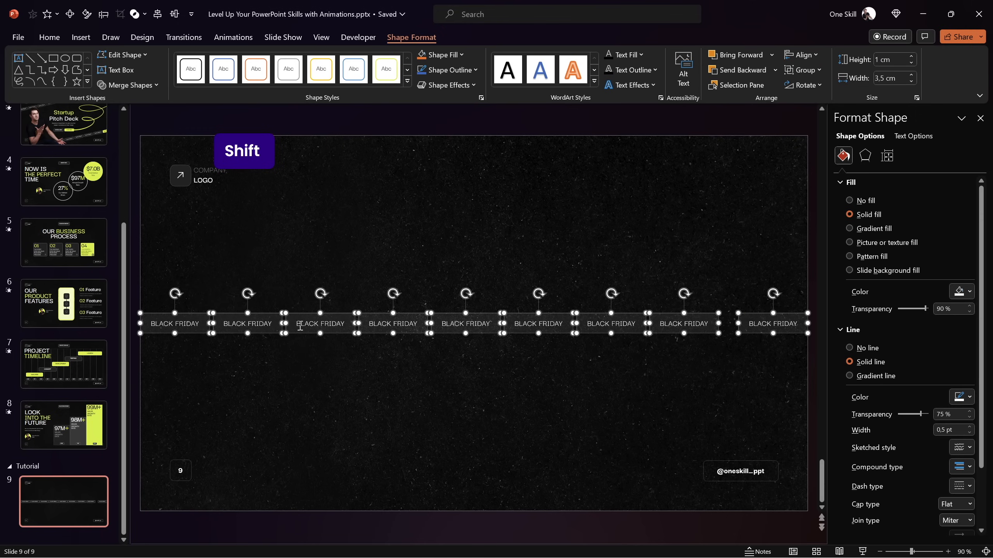
left_click(812, 56)
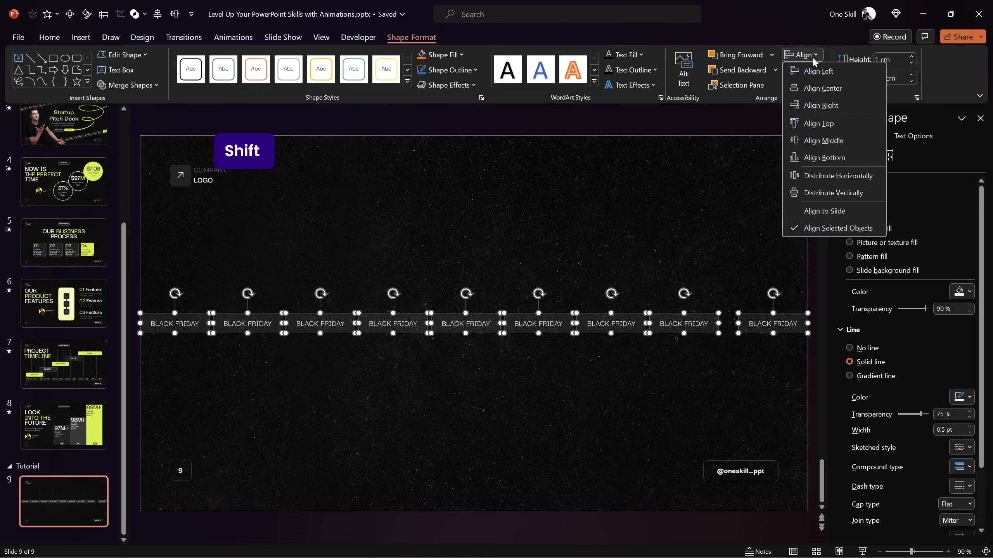
left_click(832, 176)
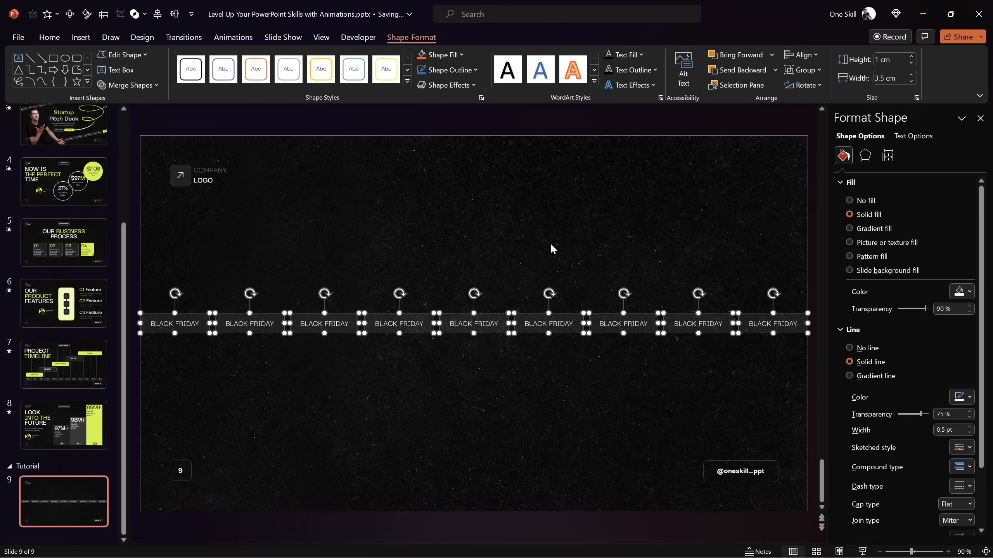
key("ctrl+g")
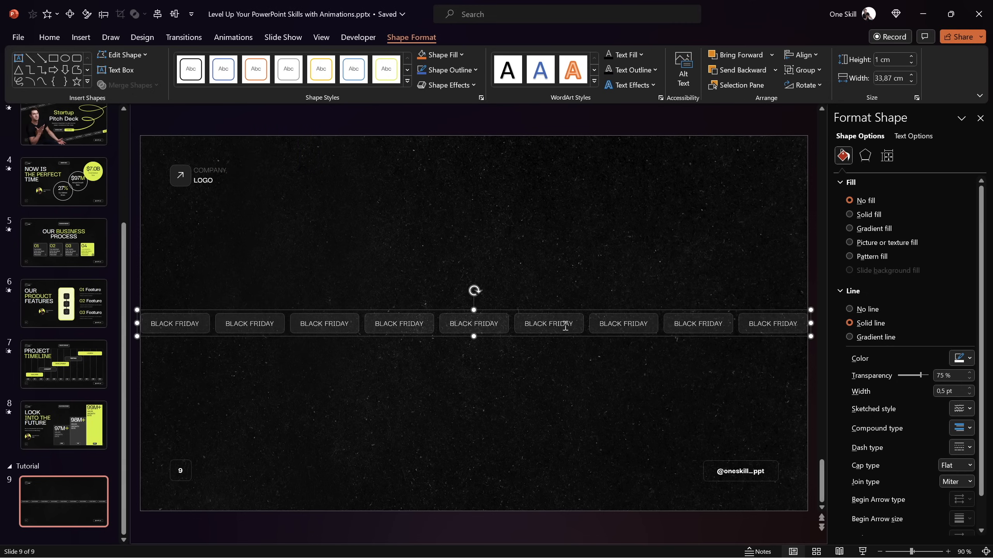
Try shifting the BLACK FRIDAY group leftward past the slide's edge, and undo the move
left_click_drag(591, 313, 420, 315)
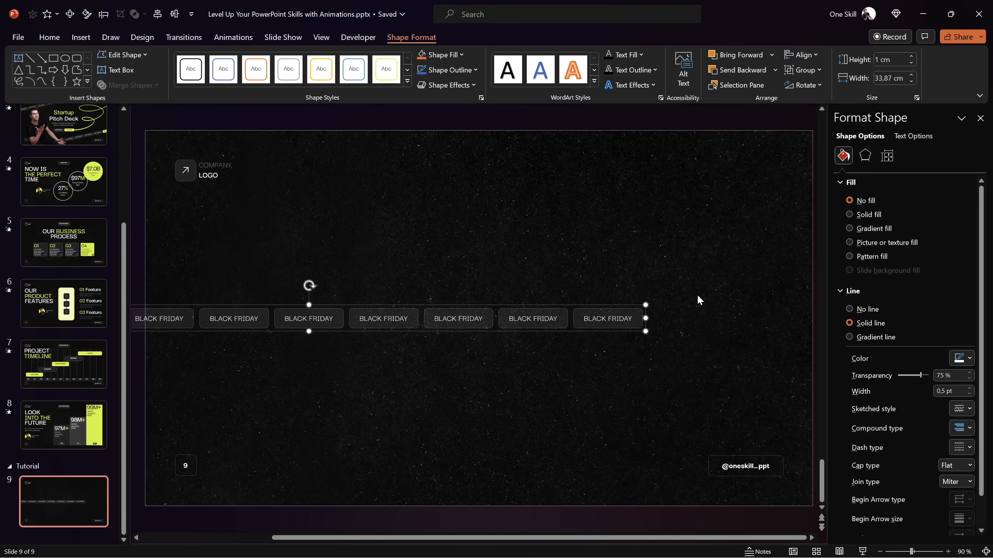
key("ctrl+z")
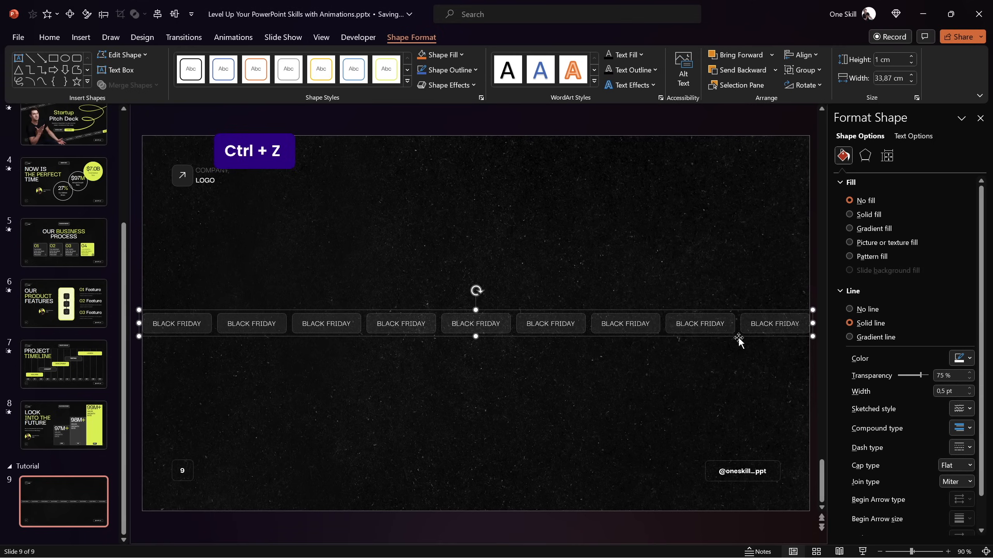
Duplicate the BLACK FRIDAY group and place the copy off the slide, directly right of the original with a matching label gap
left_click_drag(907, 551, 898, 551)
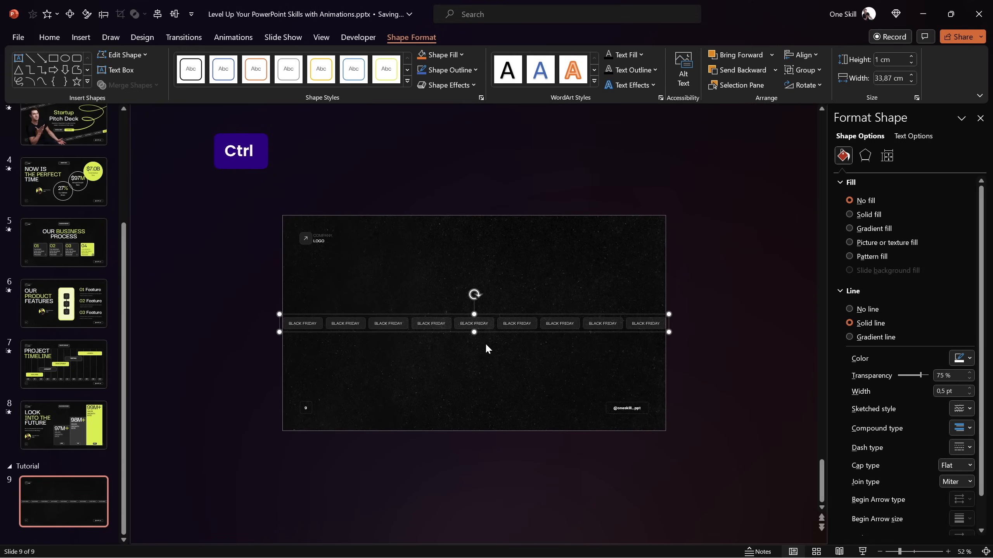
key("ctrl+d")
left_click_drag(376, 341, 479, 365)
left_click_drag(407, 364, 687, 337)
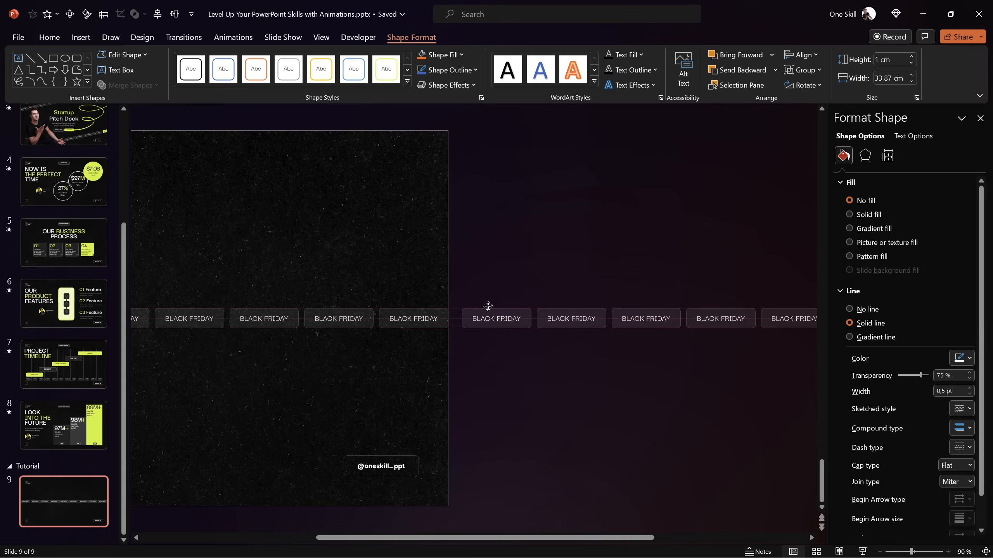
left_click_drag(488, 306, 475, 309)
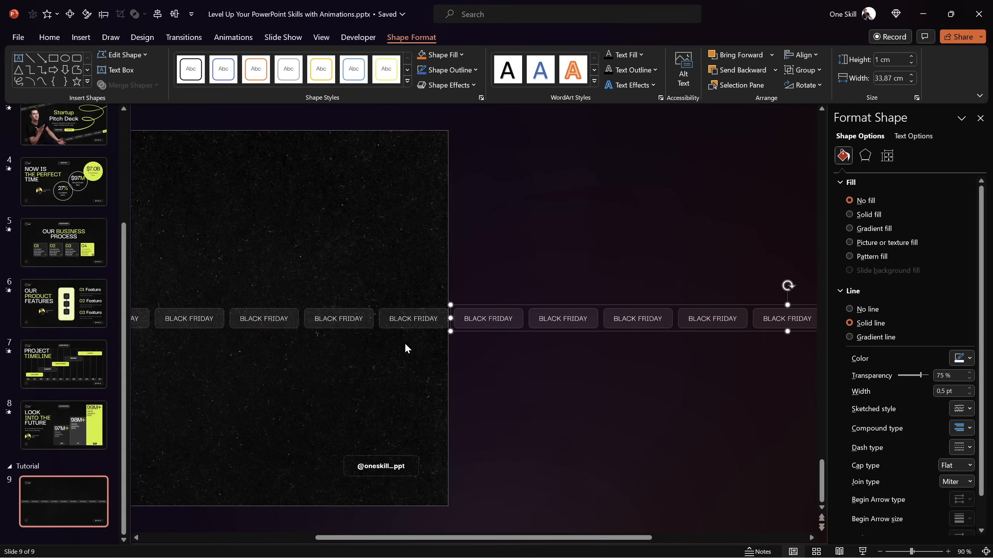
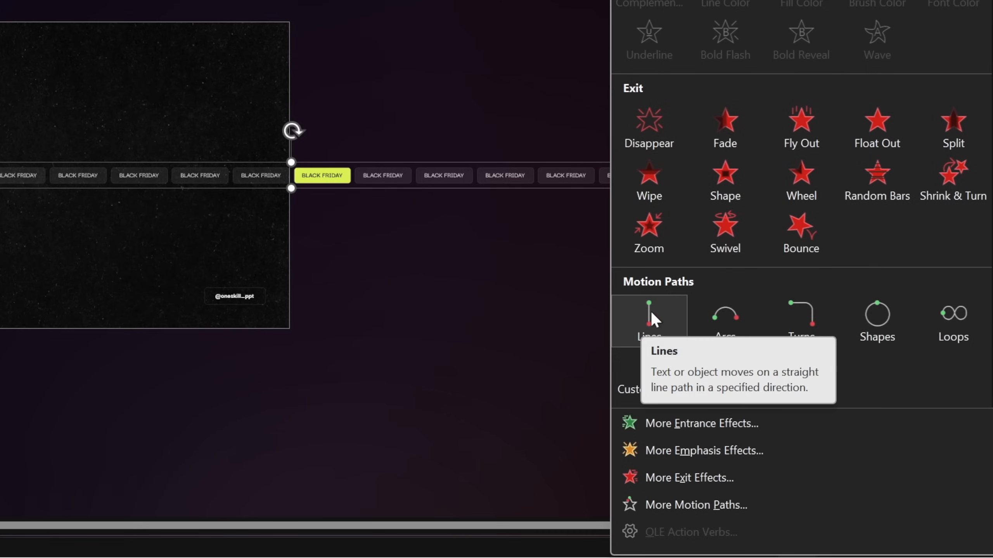
Apply a Lines motion path to the combined BLACK FRIDAY row and set its direction to Left
left_click(651, 313)
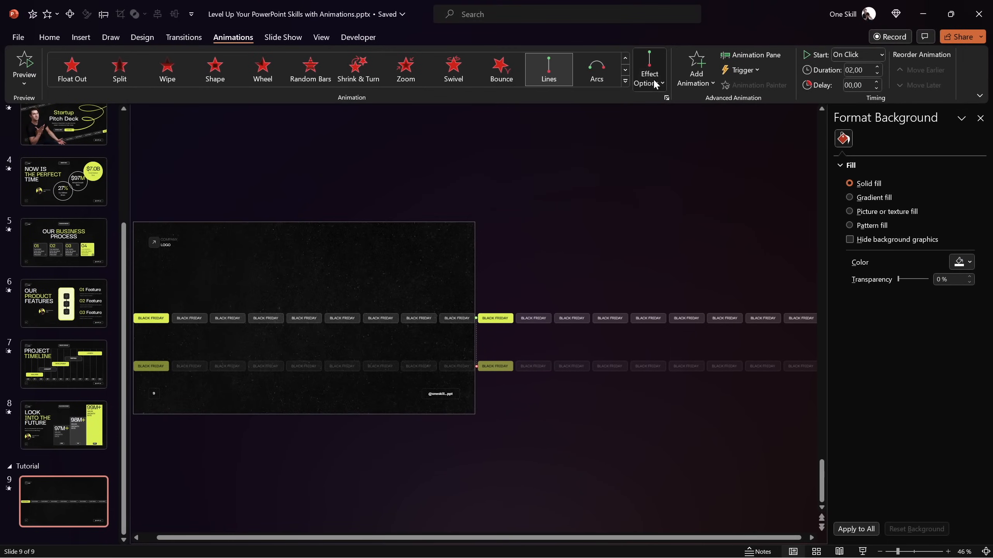
left_click(655, 84)
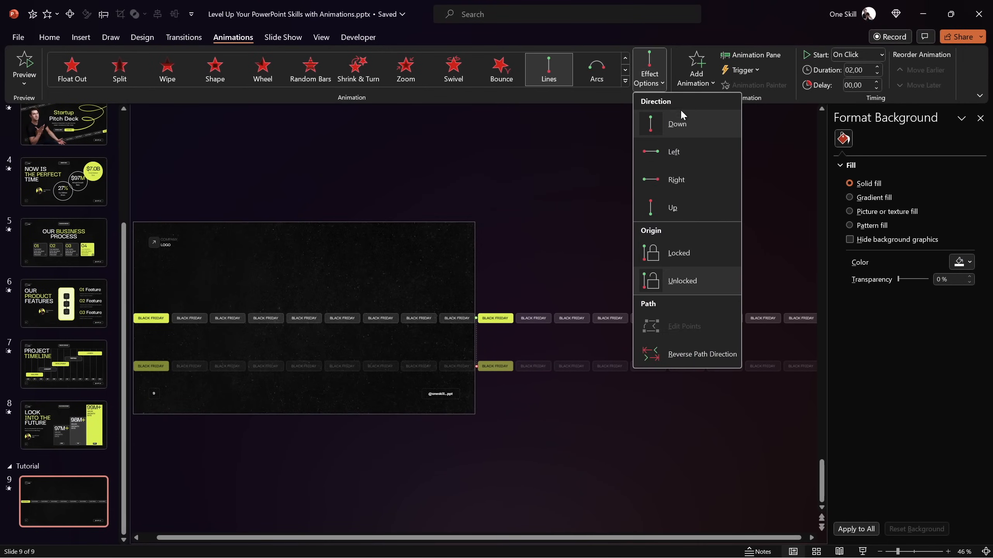
left_click(673, 152)
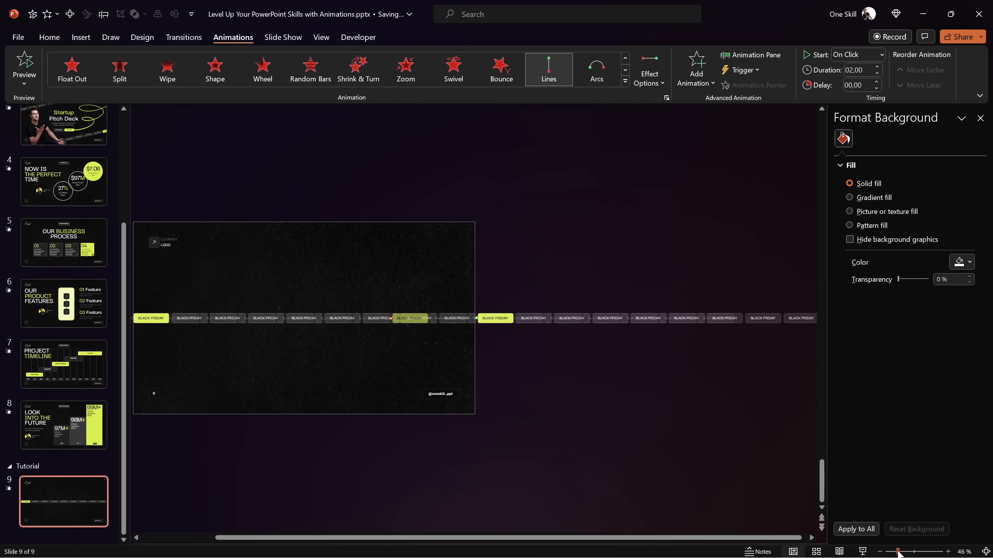
Extend the motion path's end point just past the slide's left edge so the second highlighted label's end position exactly overlaps the first
left_click_drag(898, 553, 908, 551)
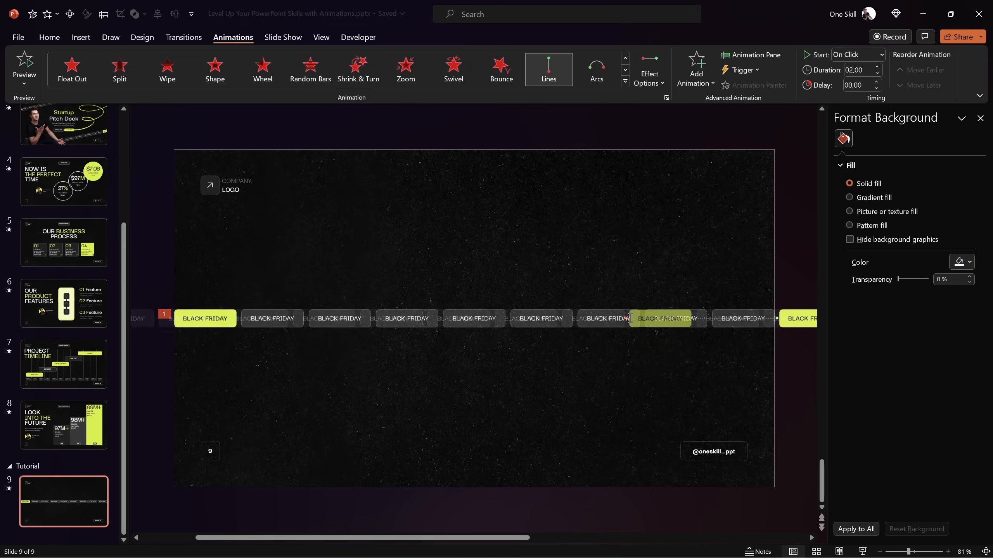
left_click_drag(574, 318, 372, 258)
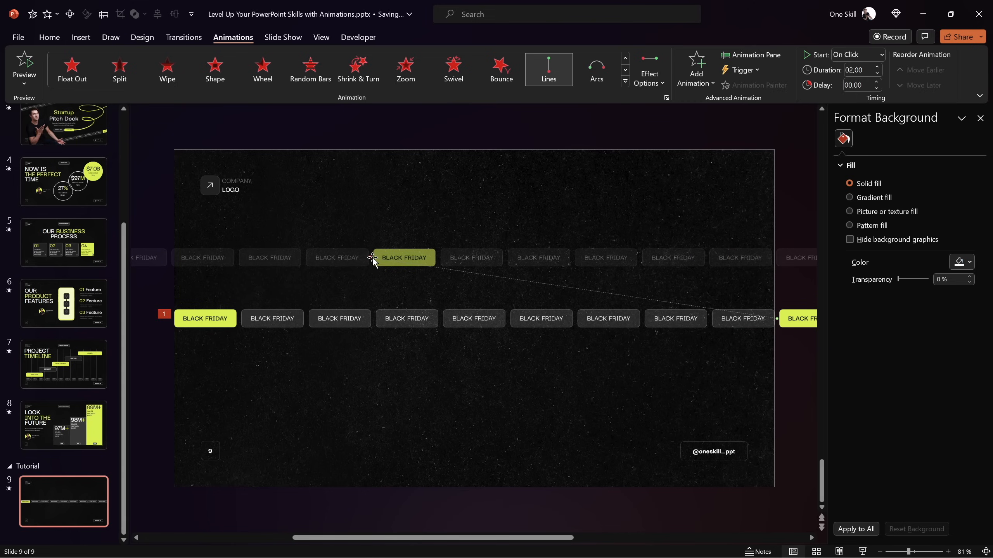
left_click_drag(370, 258, 188, 323)
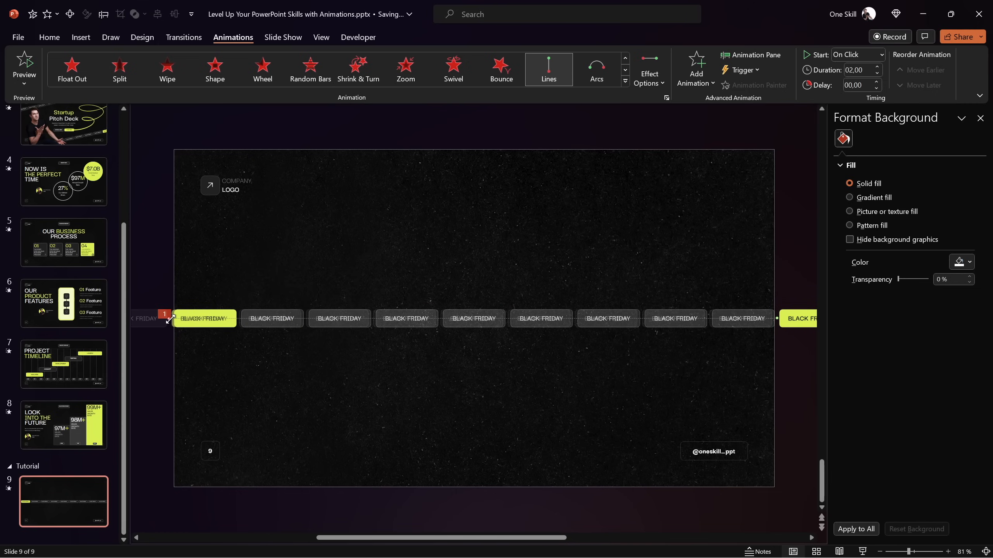
left_click_drag(908, 551, 924, 552)
left_click_drag(509, 538, 423, 539)
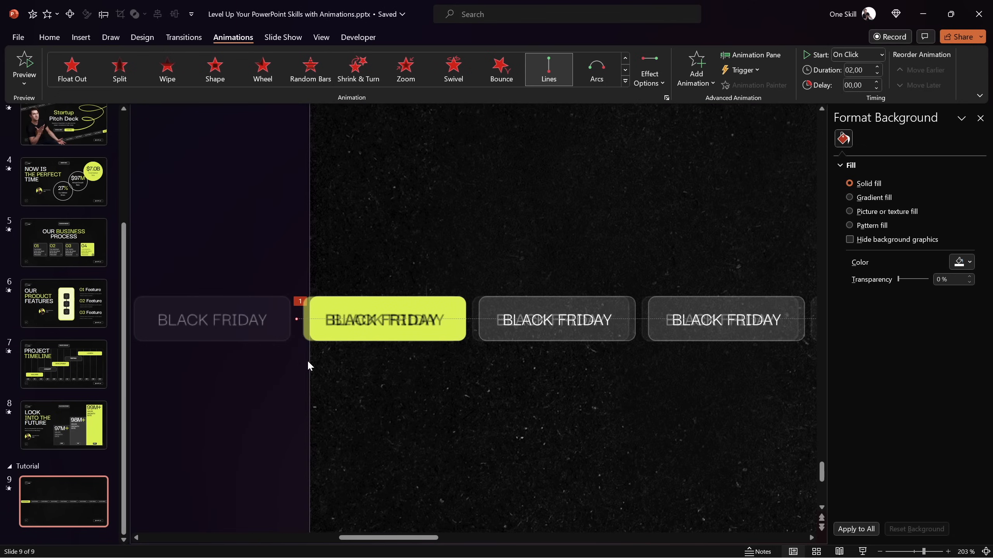
left_click_drag(297, 319, 302, 319)
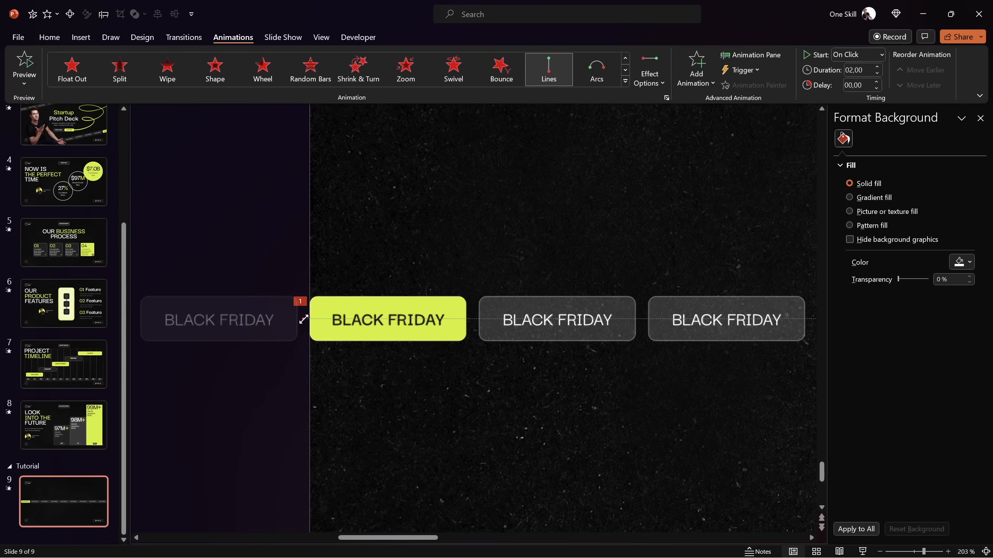
left_click(282, 253)
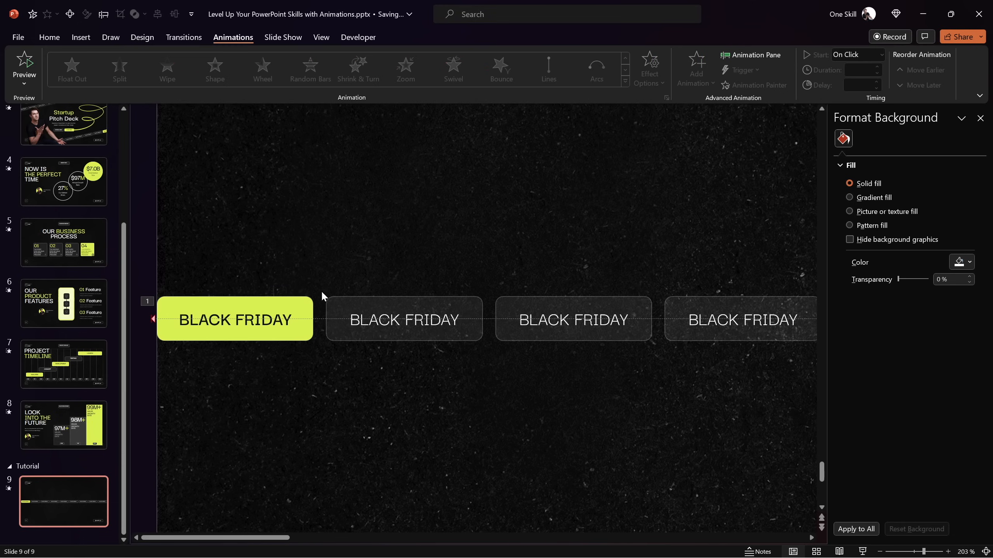
left_click(986, 552)
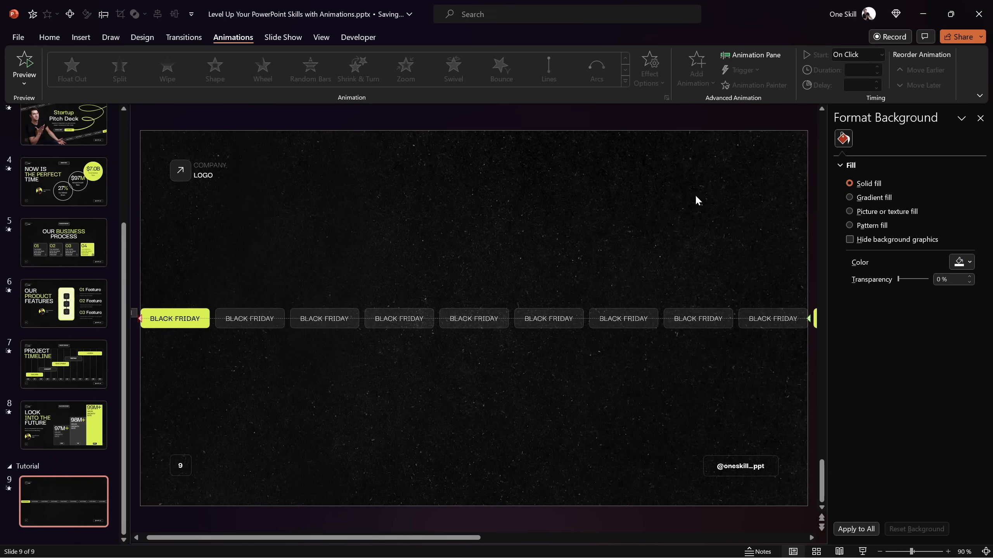
Set the BLACK FRIDAY row's motion path duration to 5 seconds and preview the slide in the slide show
left_click(743, 55)
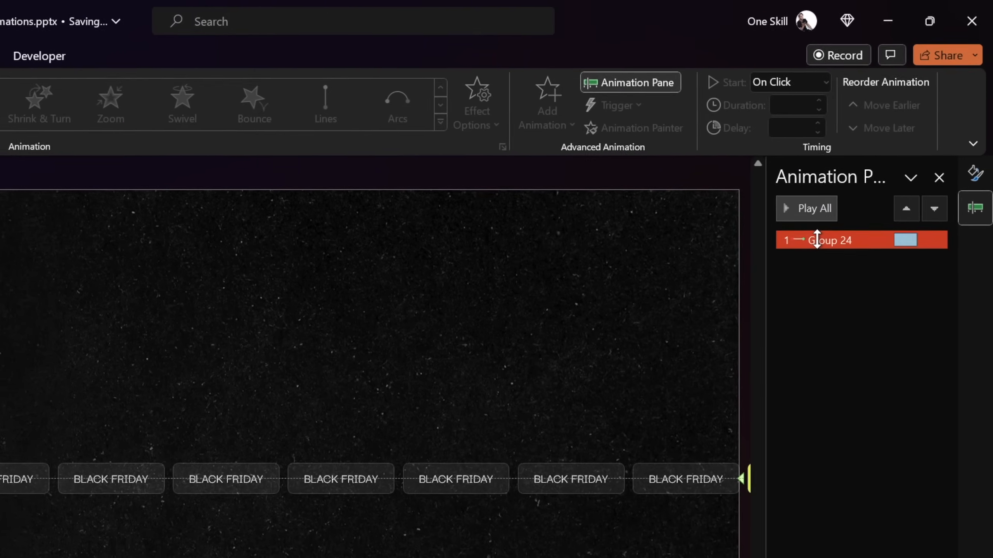
left_click(817, 241)
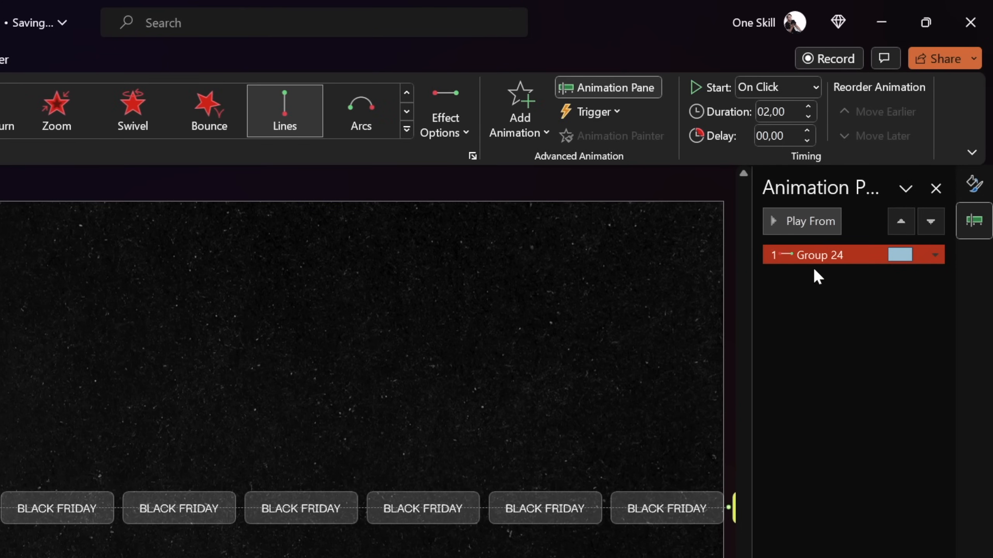
left_click(796, 112)
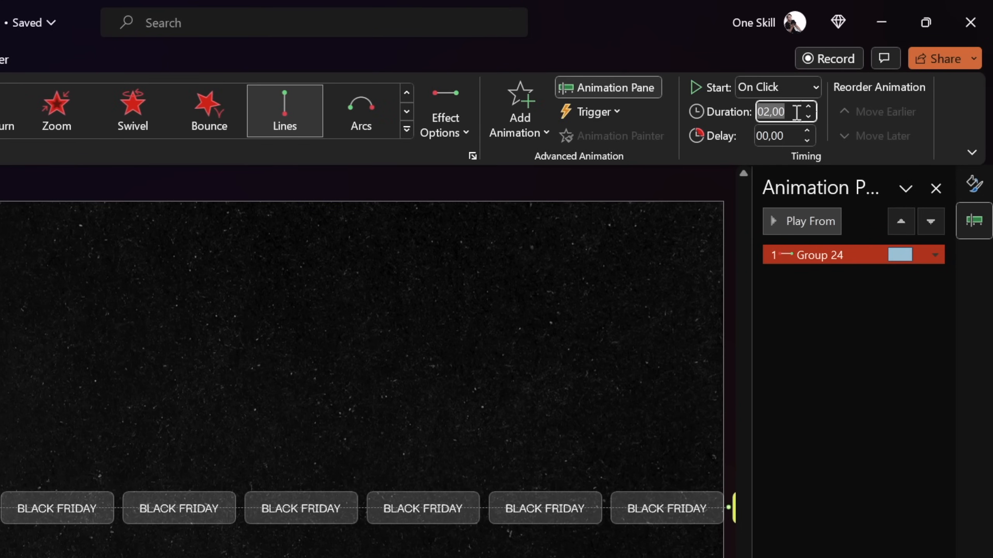
type("5")
key("Return")
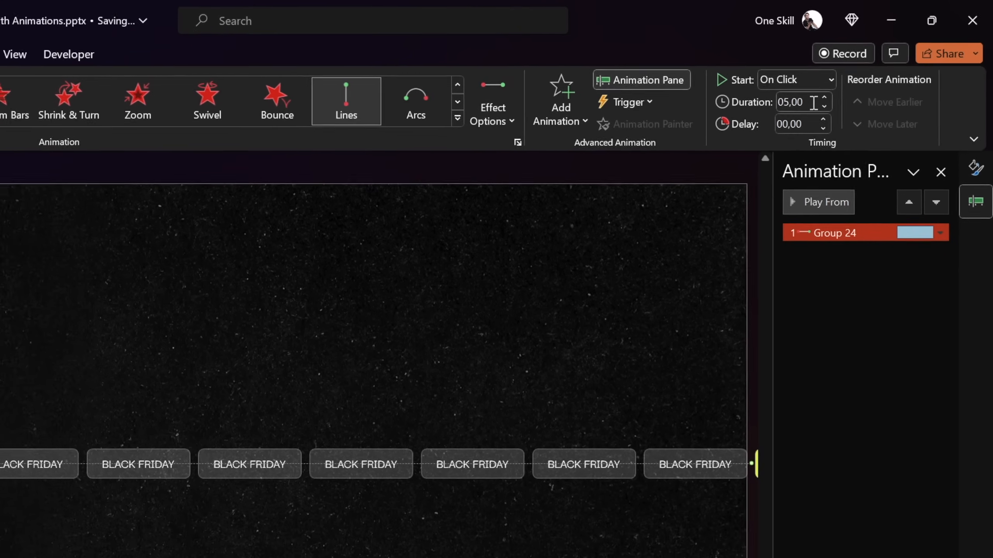
left_click(865, 553)
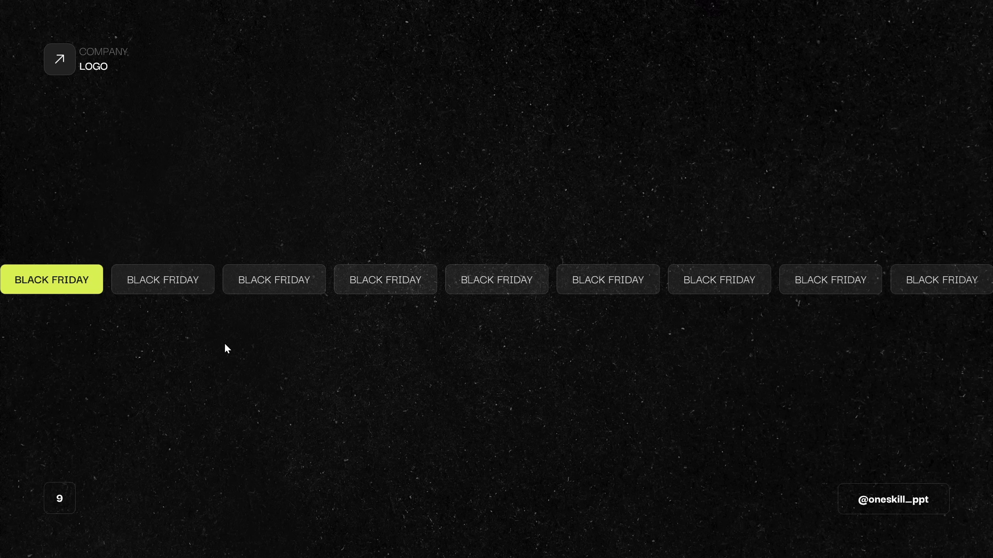
key("Escape")
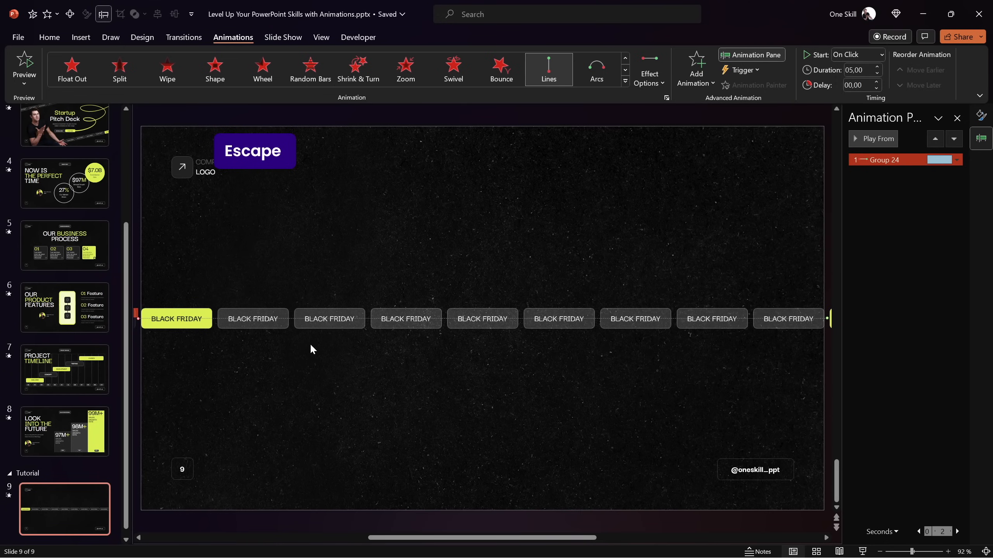
Set the motion path's smooth start and smooth end to 0 sec and its repeat to Until End of Slide
double_click(885, 160)
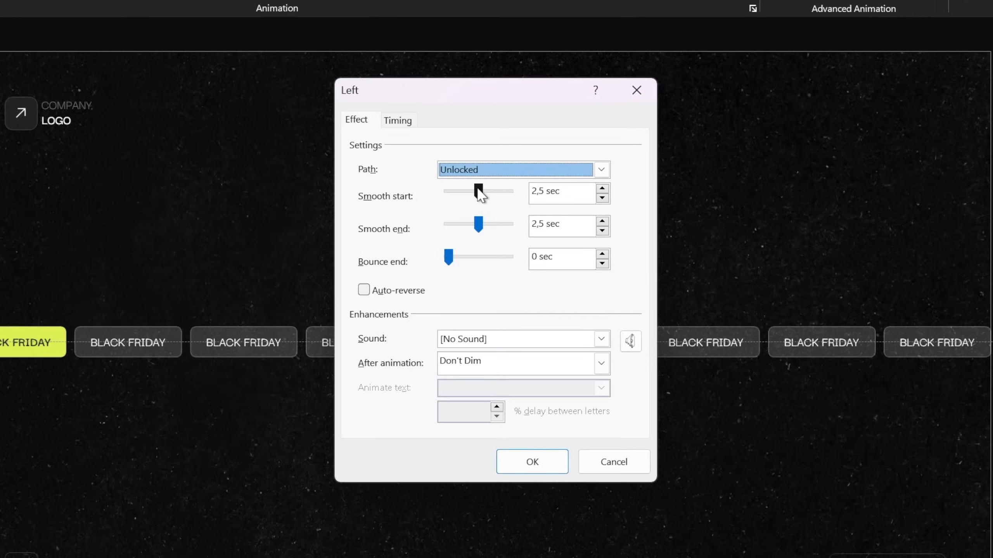
left_click_drag(477, 221, 397, 229)
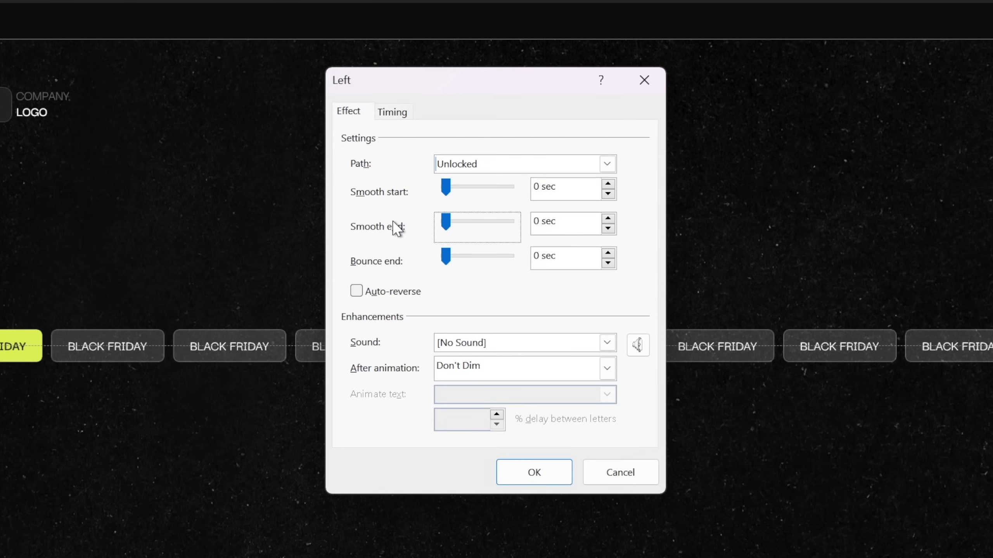
left_click(403, 118)
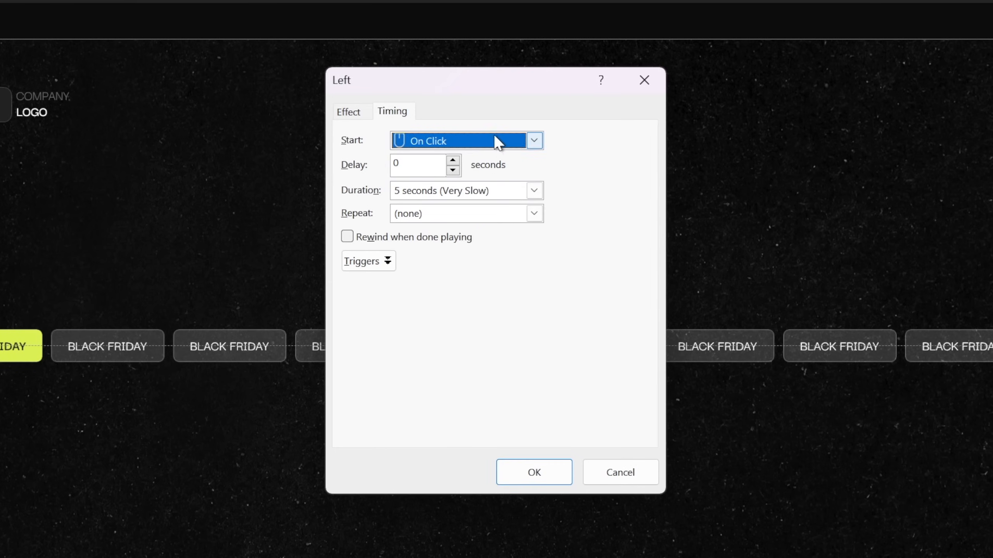
left_click(534, 214)
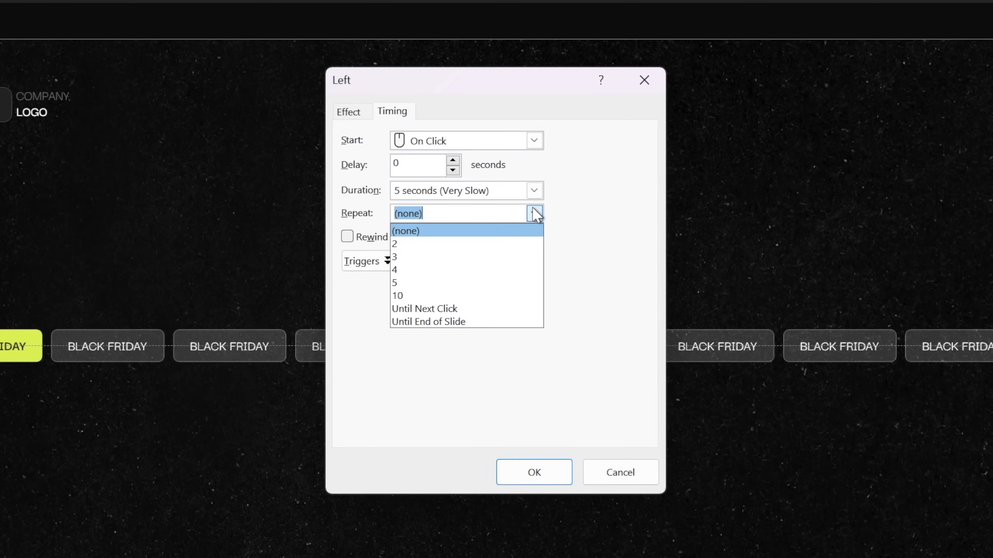
left_click(454, 321)
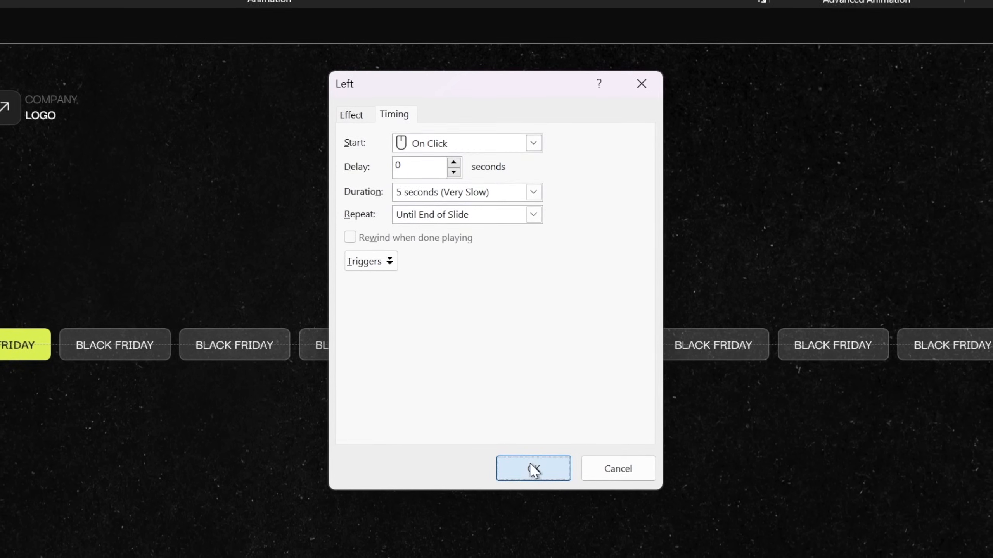
left_click(531, 467)
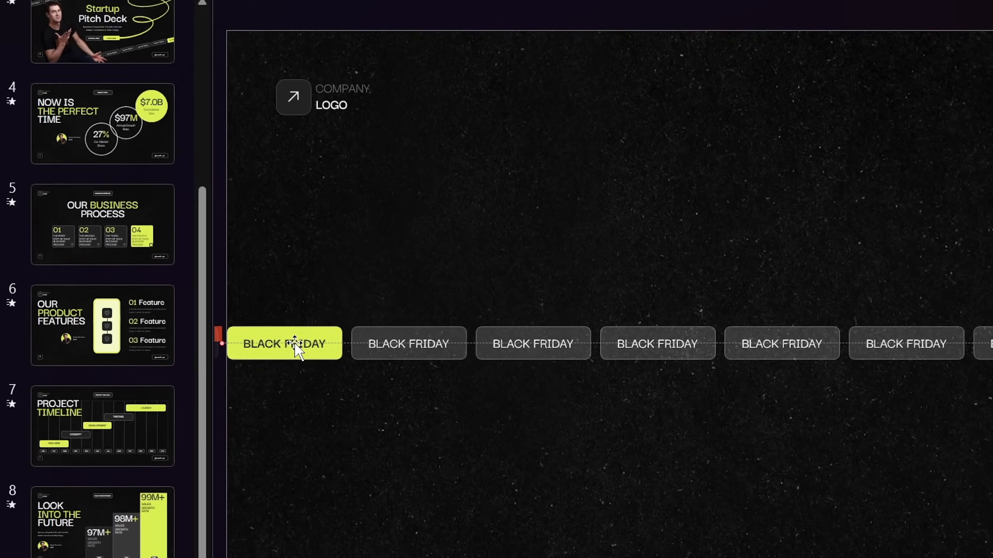
Relabel the highlighted rectangle at the slide's left edge as ONE and the highlighted one beyond its right edge as TWO
left_click(309, 342)
key("ctrl+a")
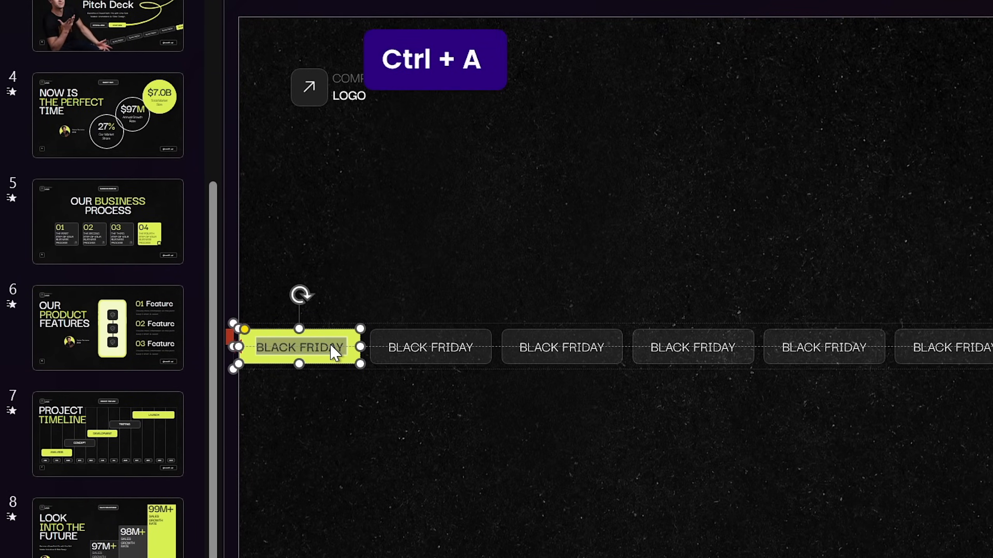
type("ONE")
left_click(380, 437)
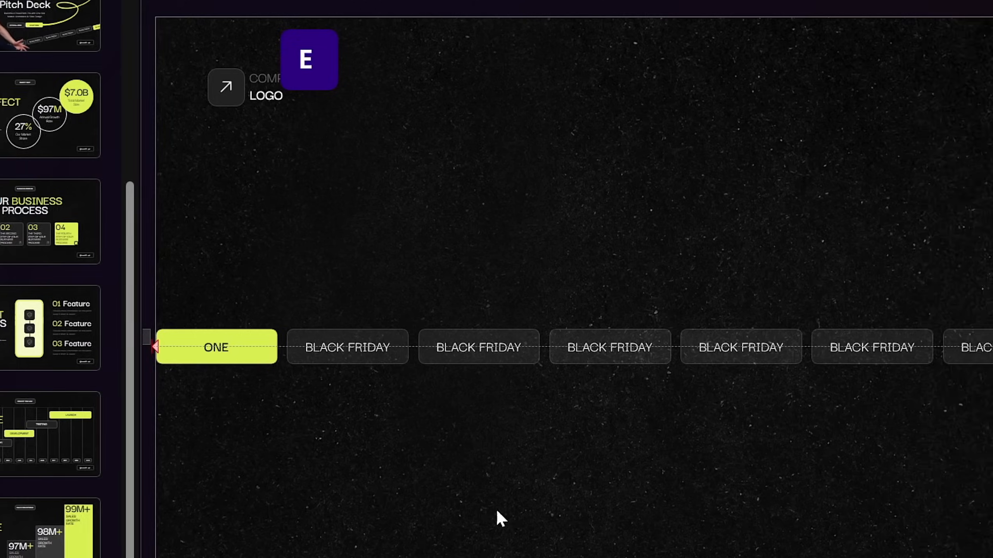
left_click(683, 346)
key("ctrl+a")
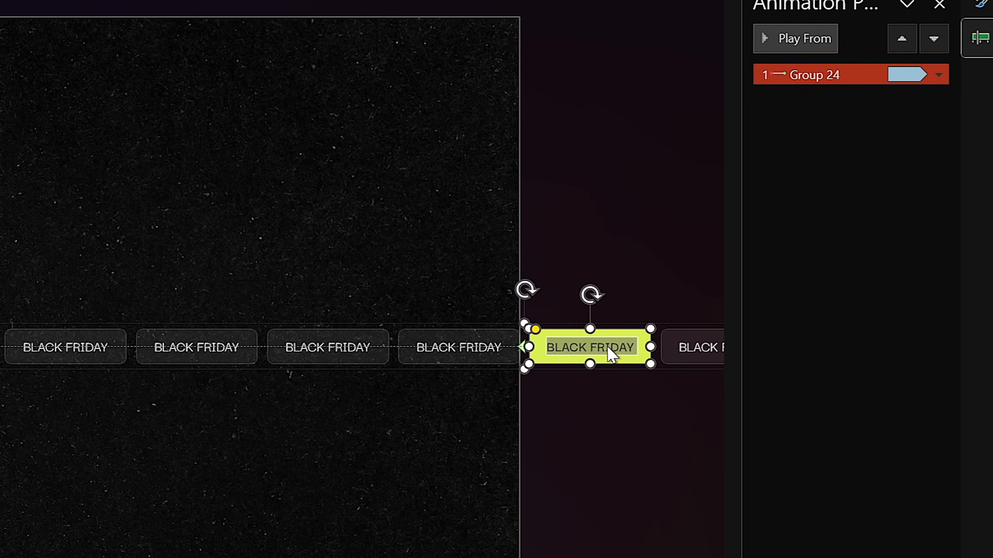
key("BackSpace")
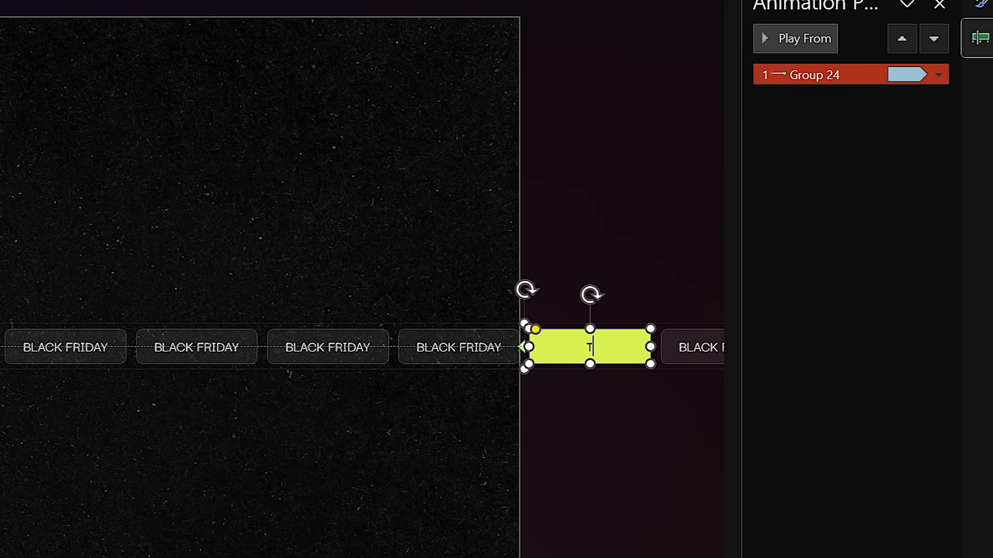
type("TWO")
left_click(598, 466)
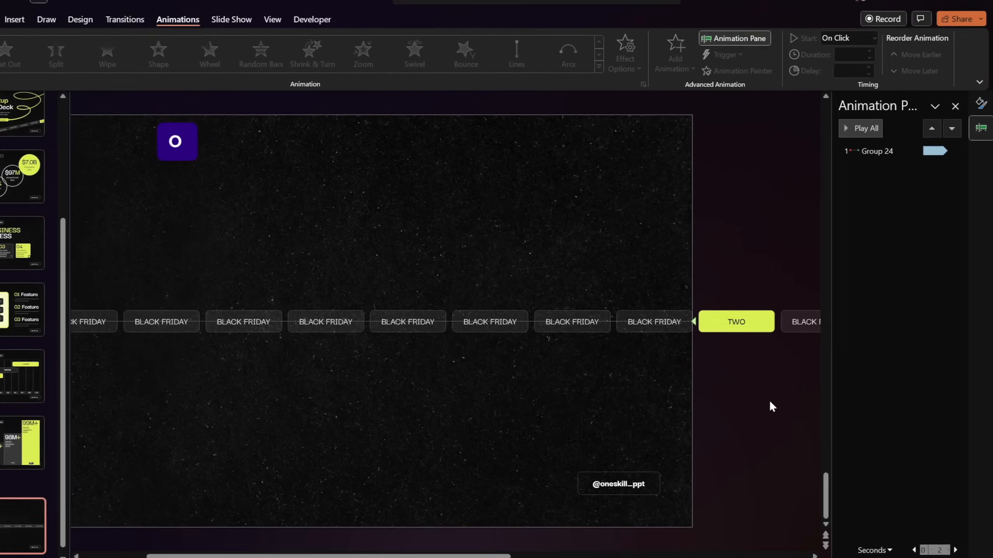
Play the slide show and watch the ONE and TWO labels through the looping motion, and exit it
left_click(863, 551)
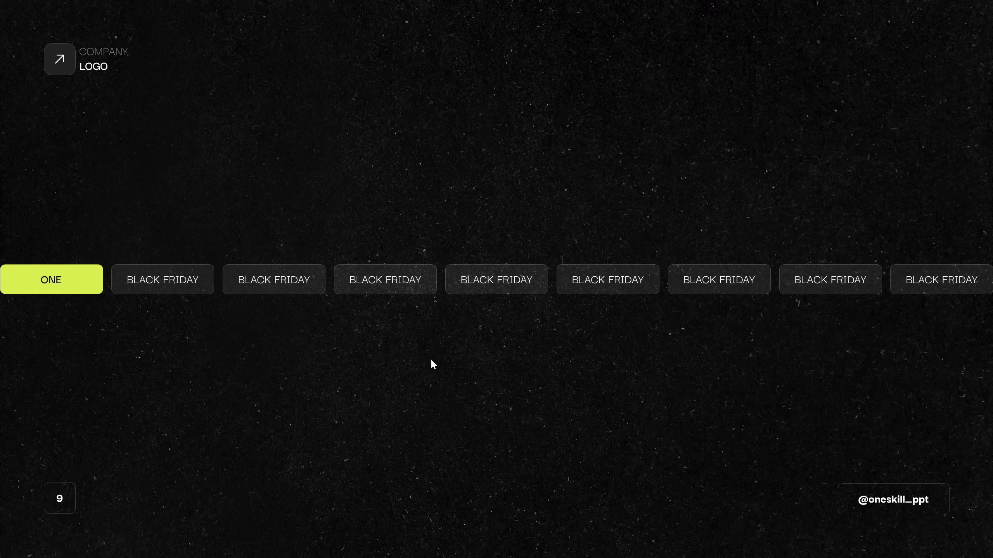
left_click(471, 357)
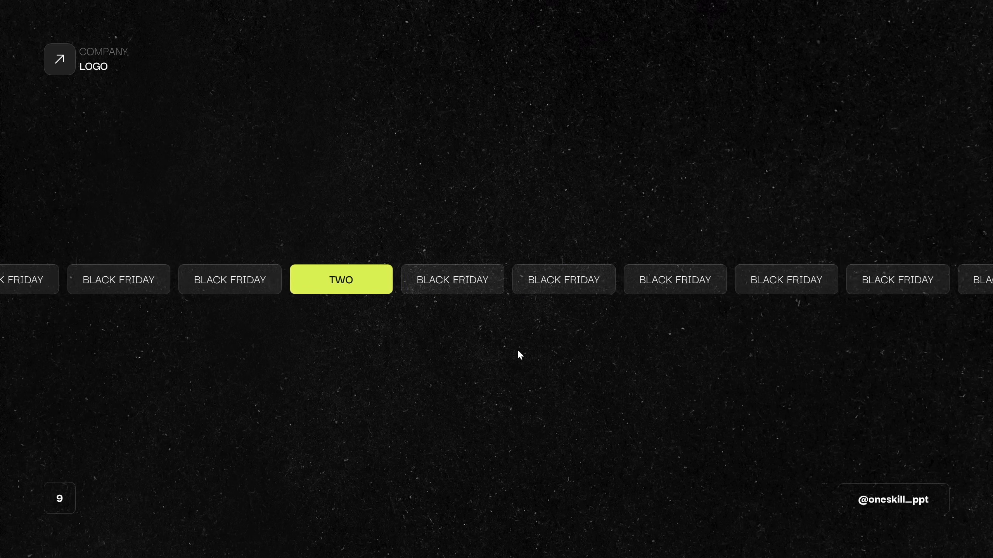
key("Escape")
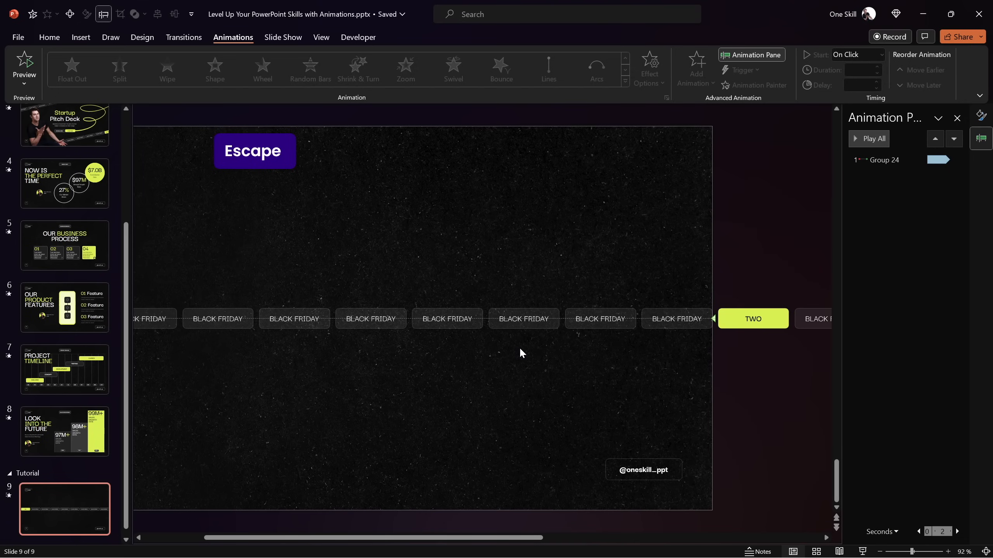
Undo the ONE and TWO text changes on both highlighted labels
left_click(756, 319)
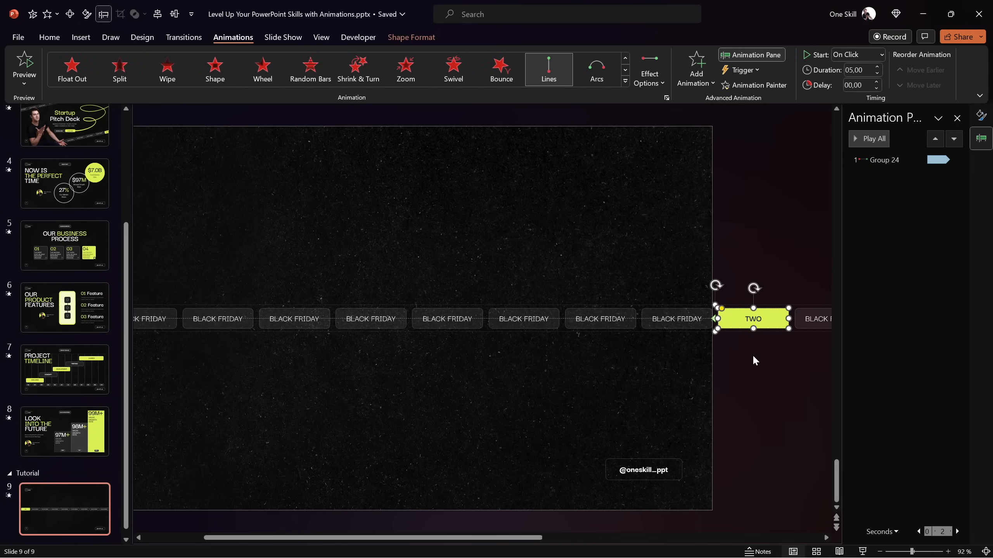
key("ctrl+z")
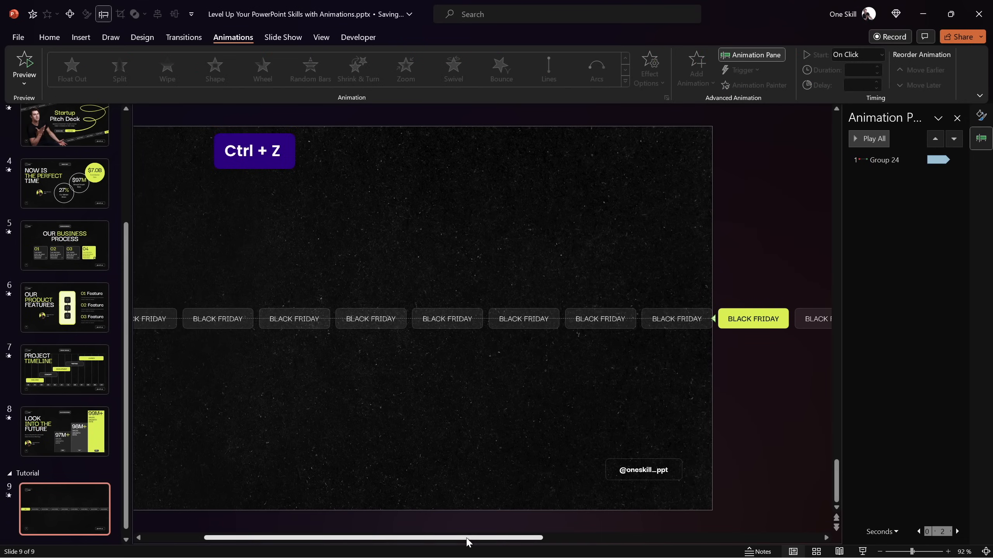
left_click_drag(465, 540, 328, 540)
key("ctrl+z")
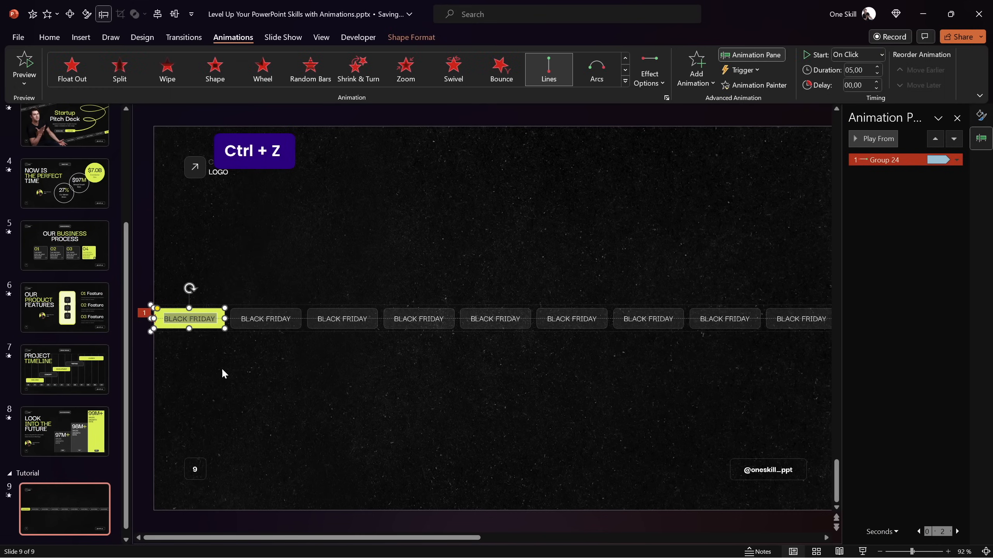
left_click(324, 381)
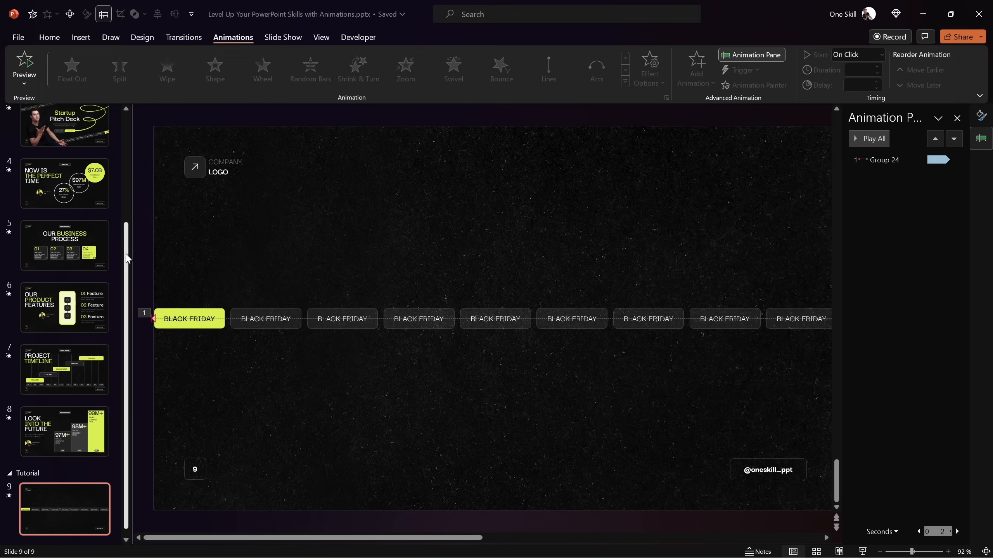
Review how the slanted BLACK FRIDAY bars are arranged on slide 1, and return to slide 9
left_click_drag(126, 312, 133, 131)
left_click(72, 159)
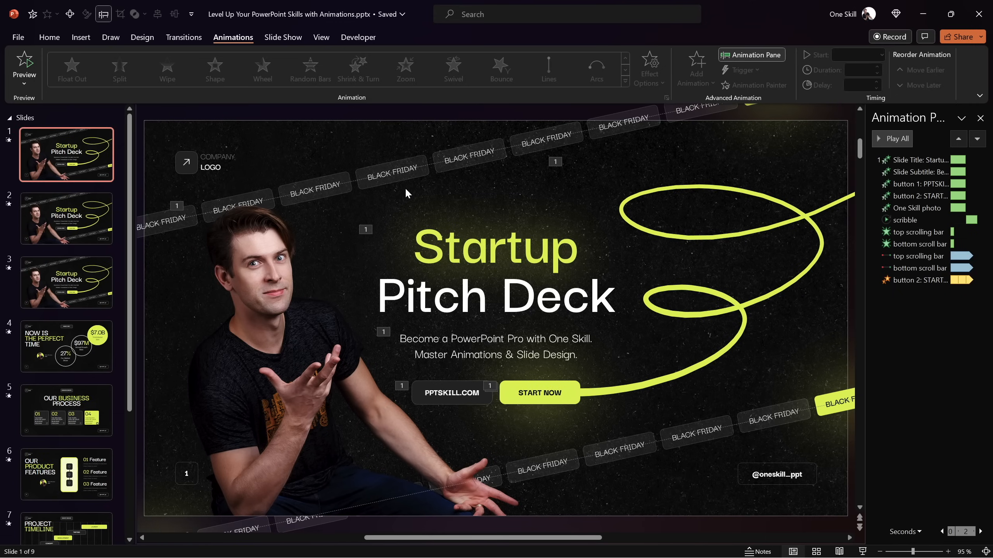
scroll(66, 352, "down", 5)
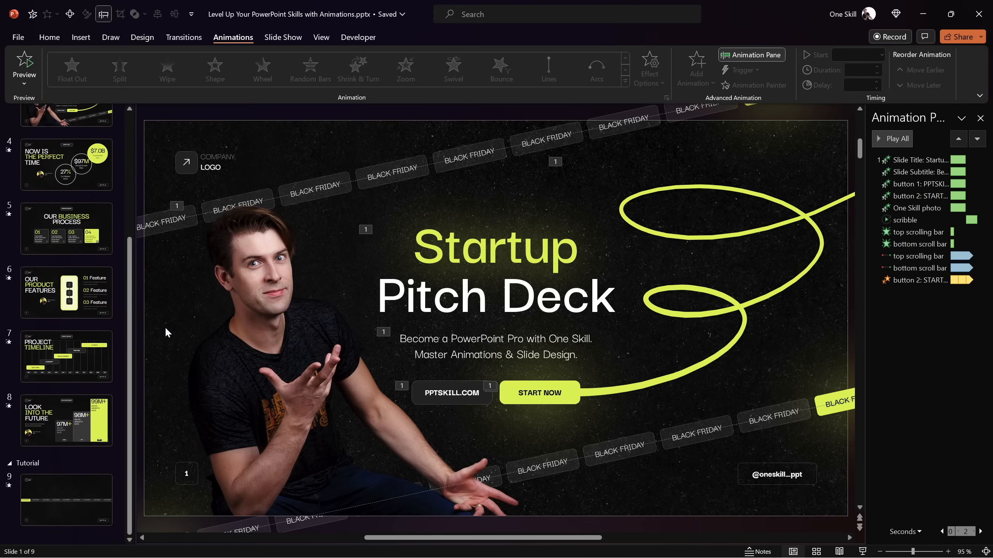
left_click(80, 486)
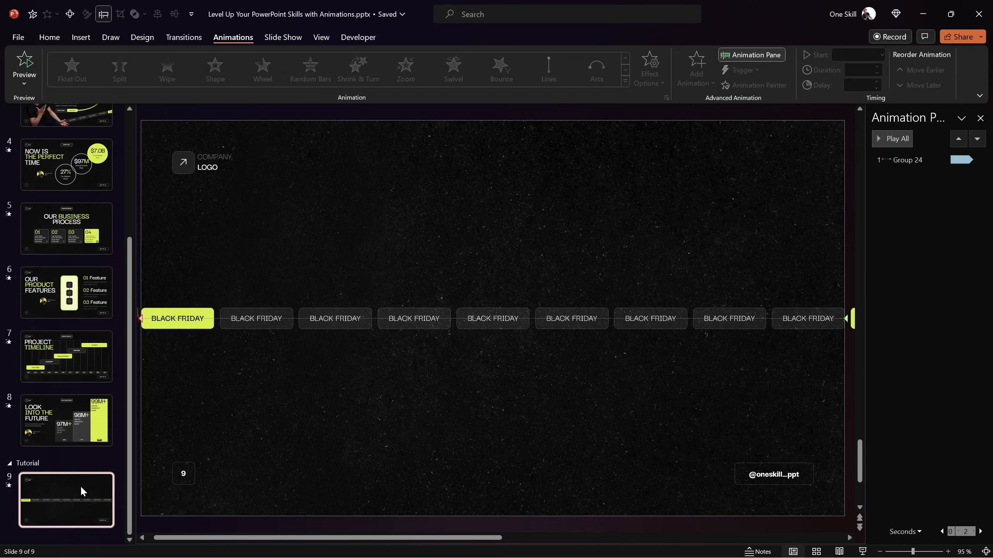
Tilt the BLACK FRIDAY strip upward to the right and place it across the slide's upper part, with its first highlighted label over the left edge
left_click(395, 315)
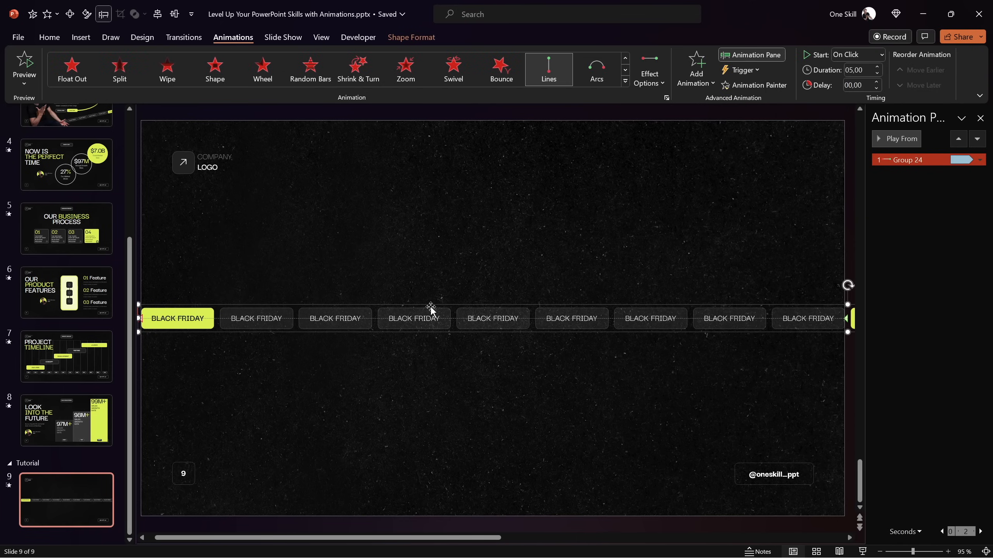
scroll(430, 309, "down", 5, "ctrl")
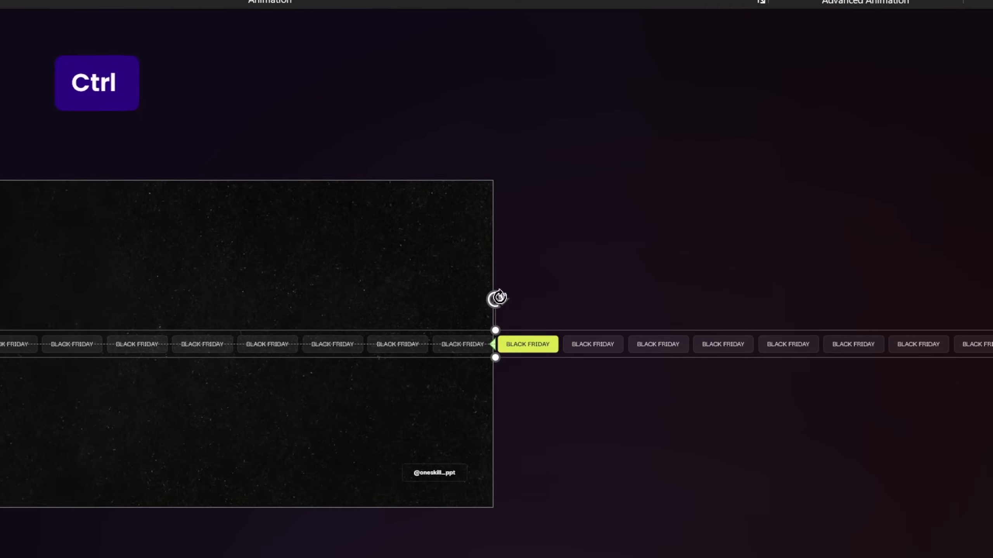
left_click_drag(500, 297, 526, 317)
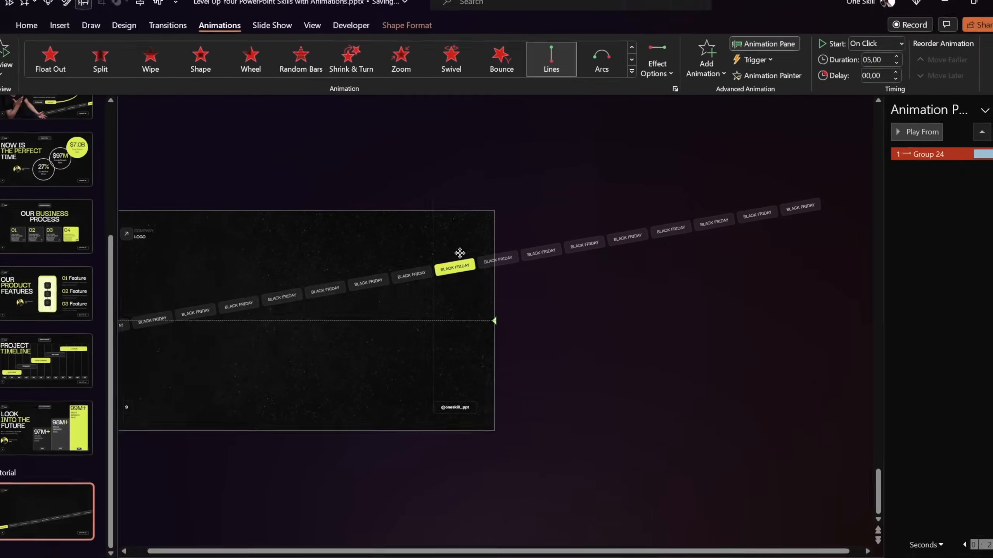
left_click_drag(459, 252, 431, 216)
left_click_drag(301, 551, 252, 551)
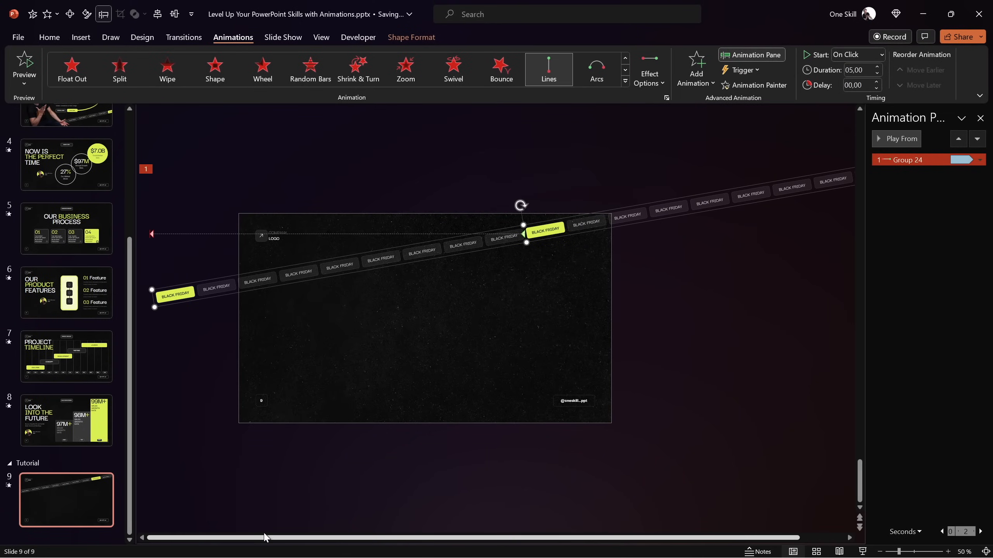
left_click_drag(555, 221, 617, 193)
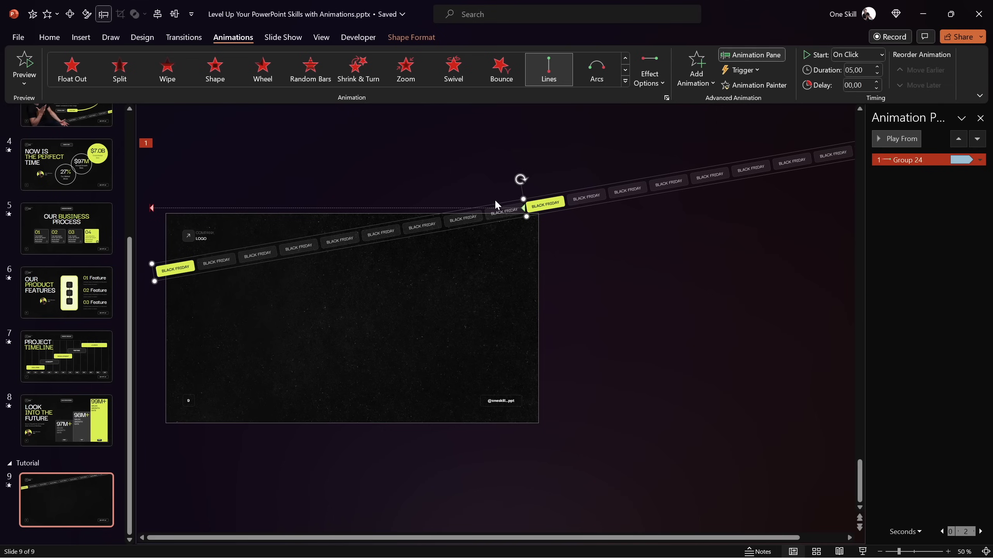
left_click_drag(567, 191, 431, 247)
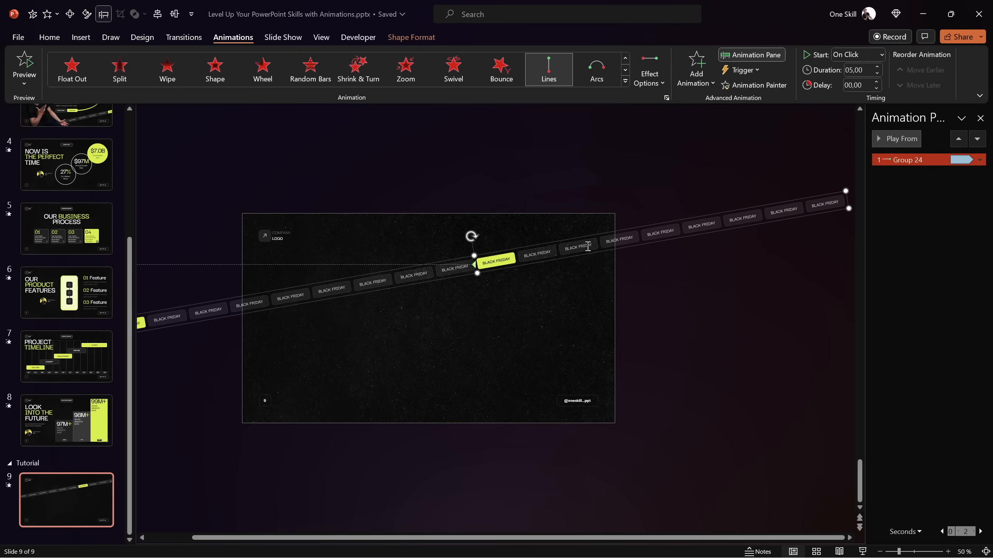
key("ctrl+z")
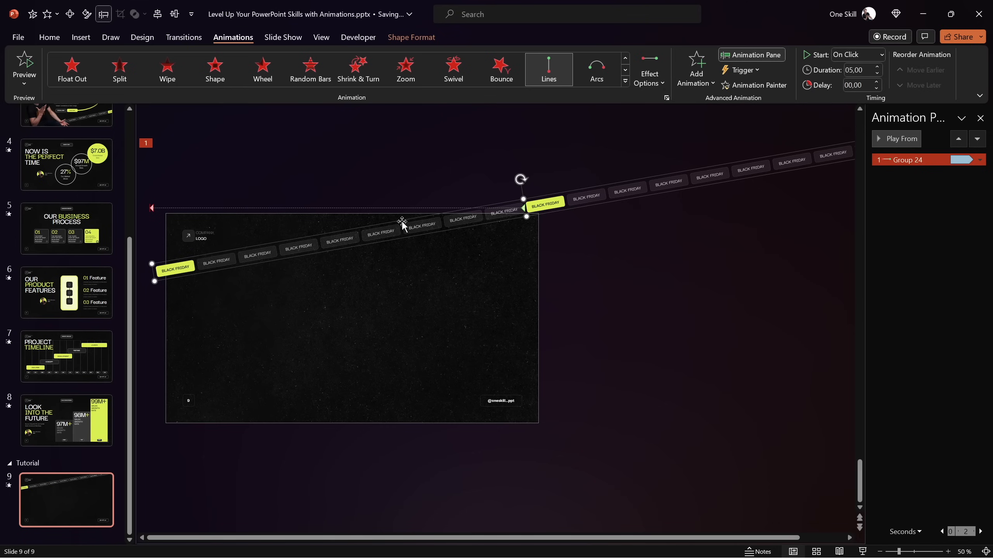
left_click_drag(402, 222, 386, 221)
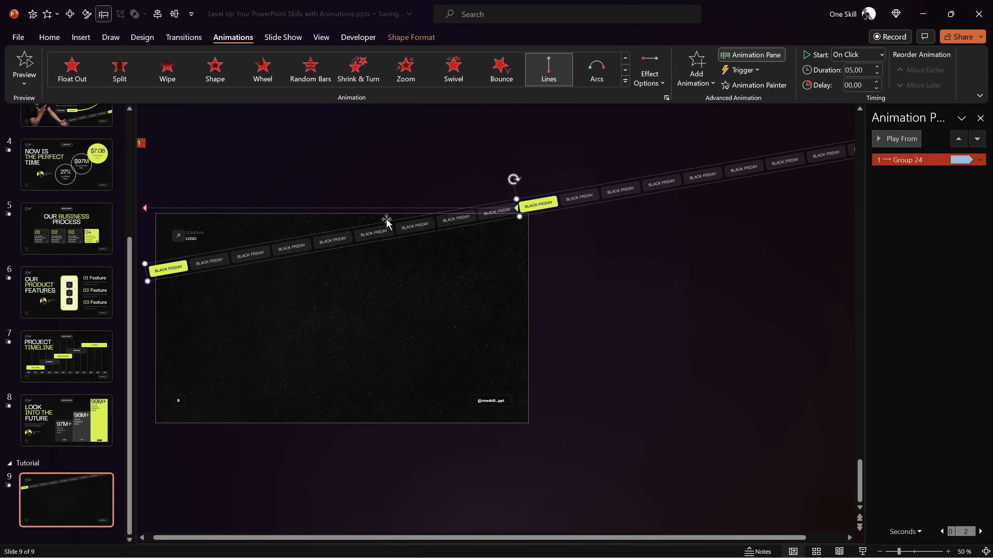
left_click(311, 167)
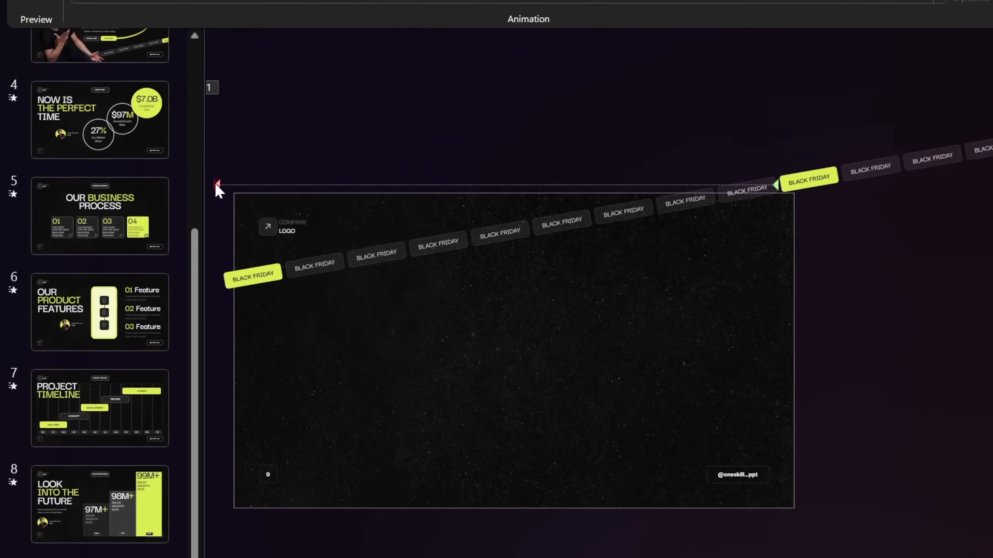
Preview the tilted strip's motion path animation and stop the playback
left_click(216, 184)
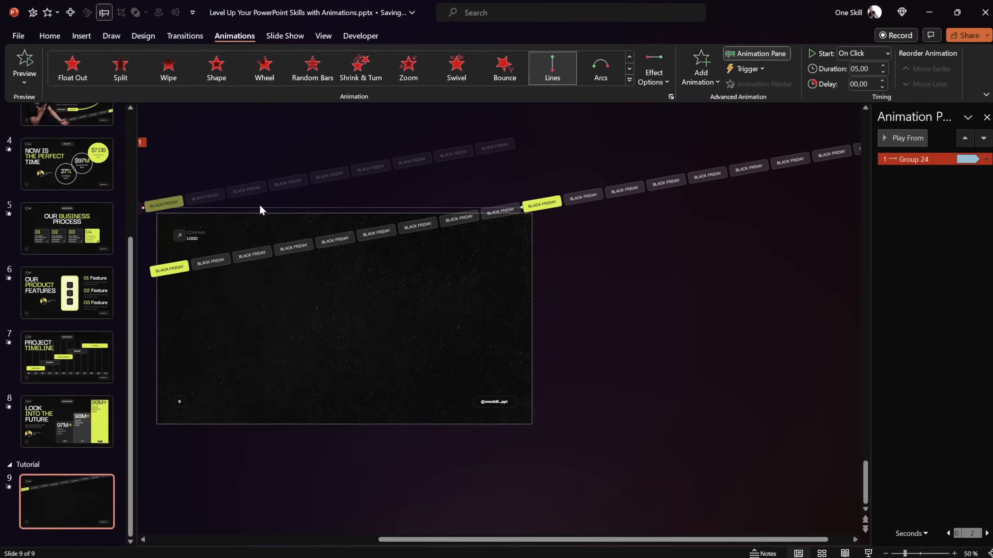
left_click(887, 139)
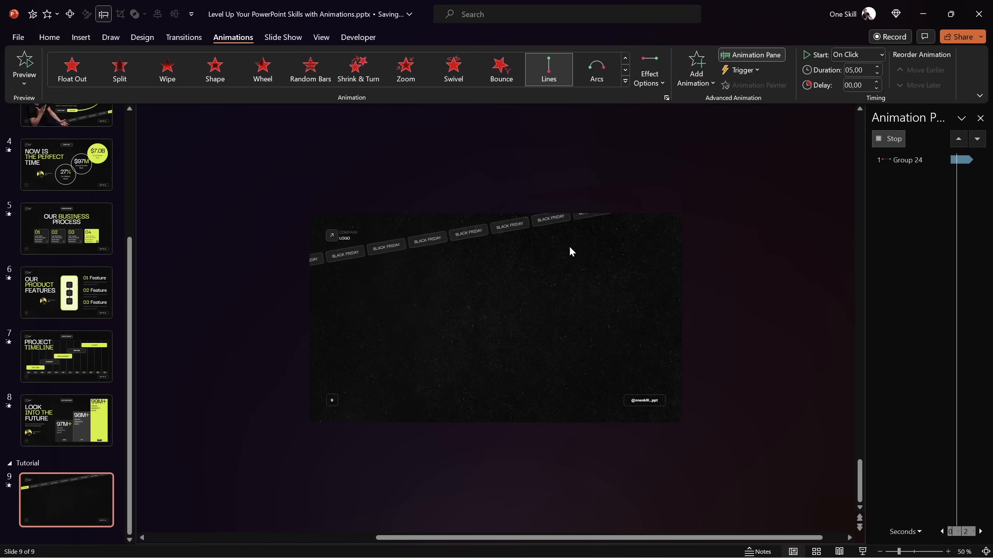
left_click(887, 138)
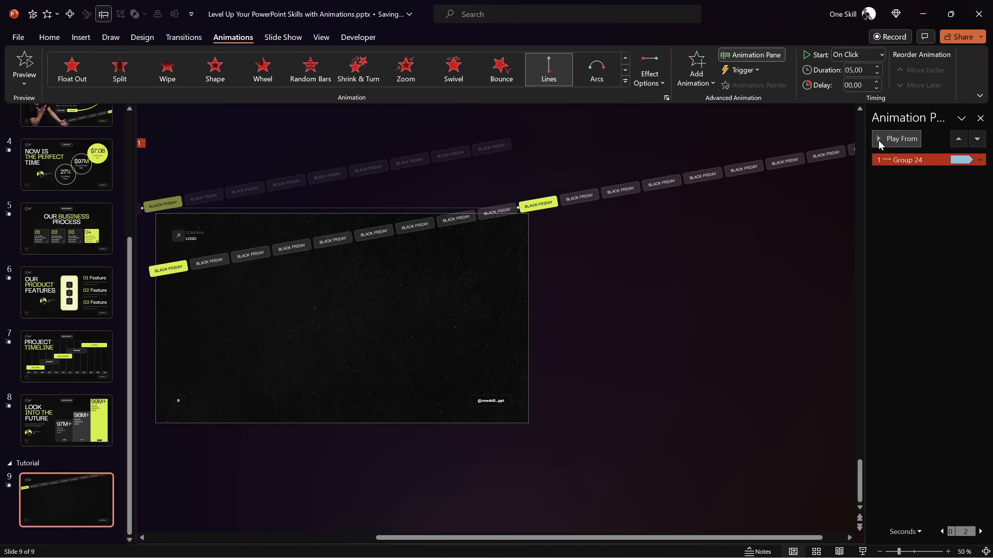
Move the motion path's end point down so the ghosted second highlighted label overlaps the strip's first highlighted label
left_click_drag(142, 208, 146, 235)
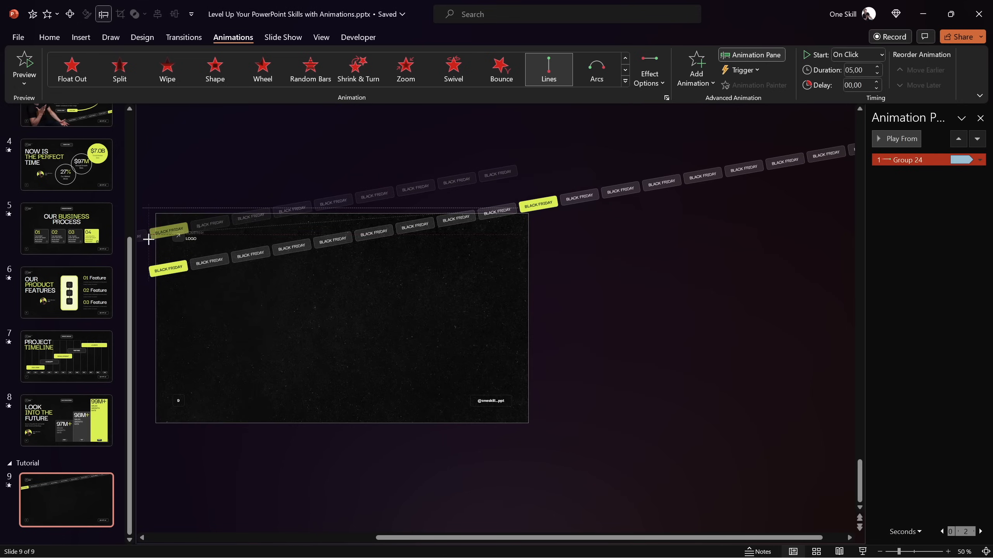
left_click_drag(147, 235, 144, 261)
scroll(144, 261, "up", 6)
left_click_drag(426, 257, 435, 285)
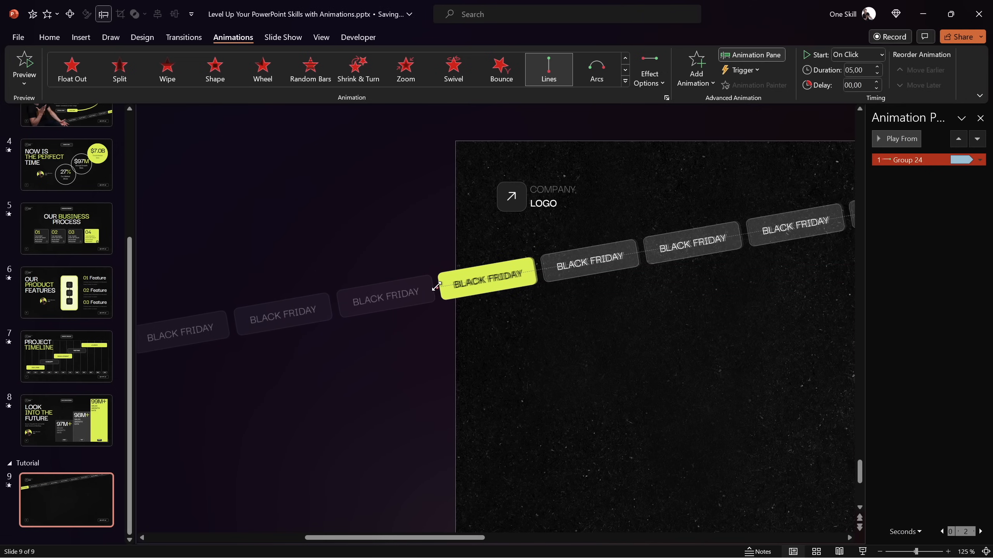
Turn off smart guides and fine-tune the path's end point so the ghosted highlighted label exactly covers the first one
left_click(321, 37)
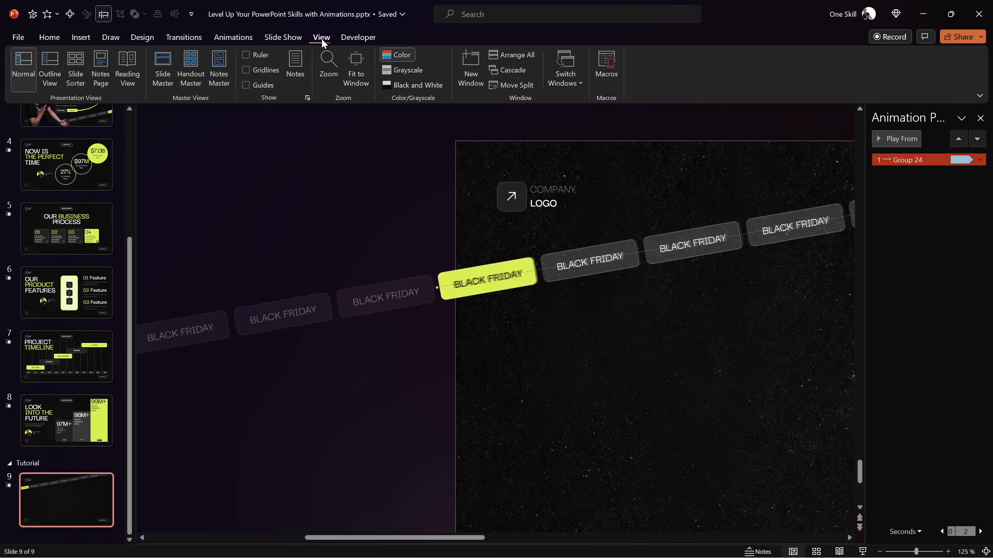
left_click(308, 97)
left_click(433, 323)
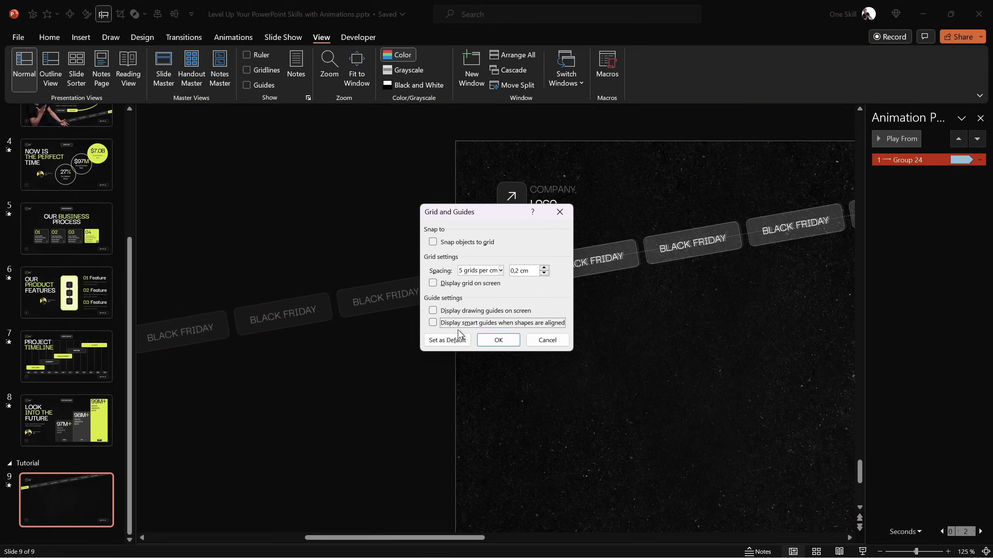
left_click(497, 340)
left_click_drag(438, 288, 436, 288)
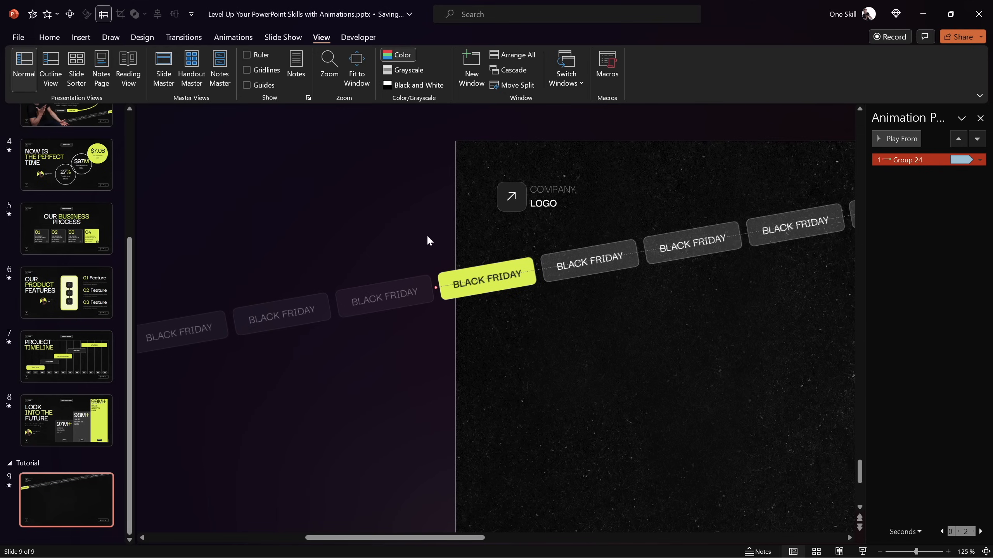
Fit the slide to the window, play the slide show to check the slanted ticker's loop, and exit it
left_click(986, 552)
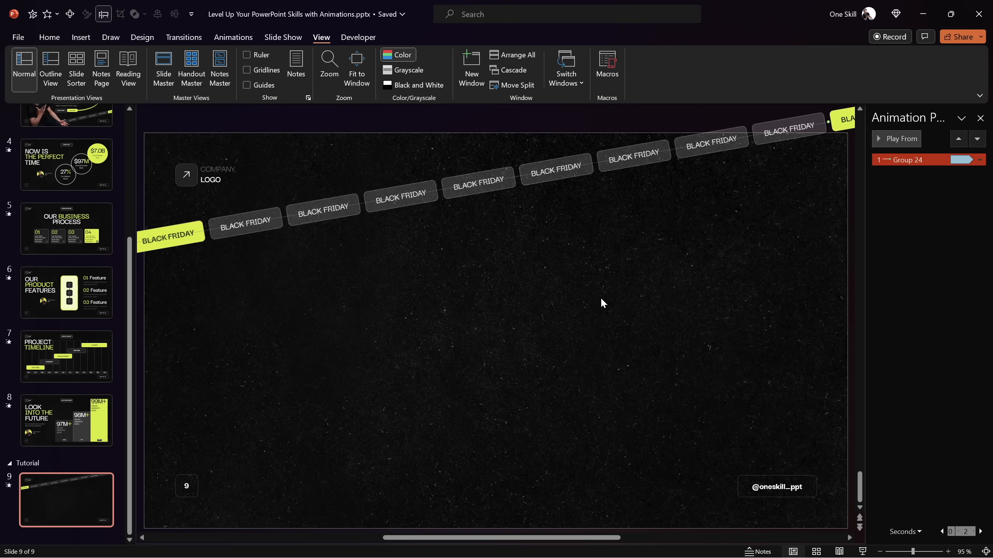
left_click(863, 551)
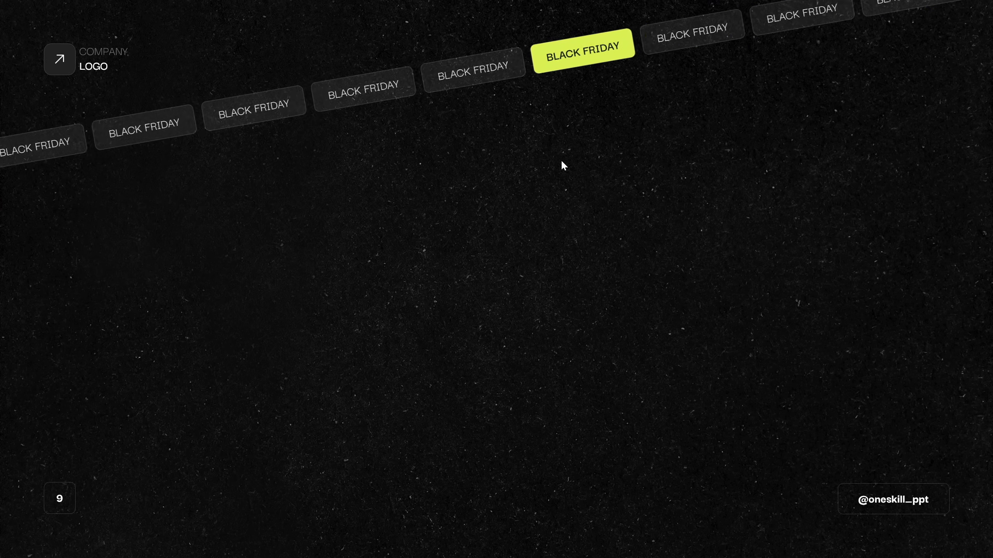
key("Escape")
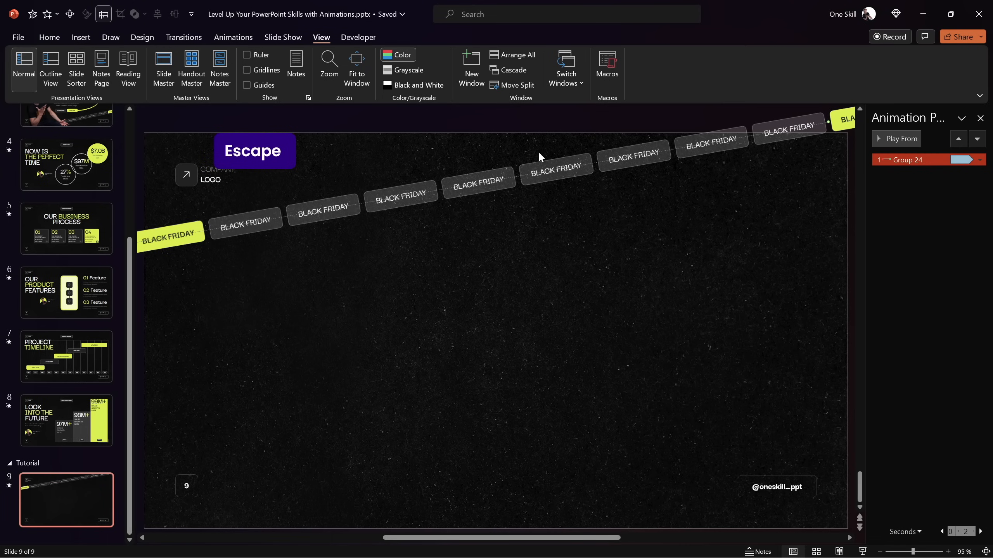
Set the duration of the strip's motion path animation to 10 seconds
double_click(905, 160)
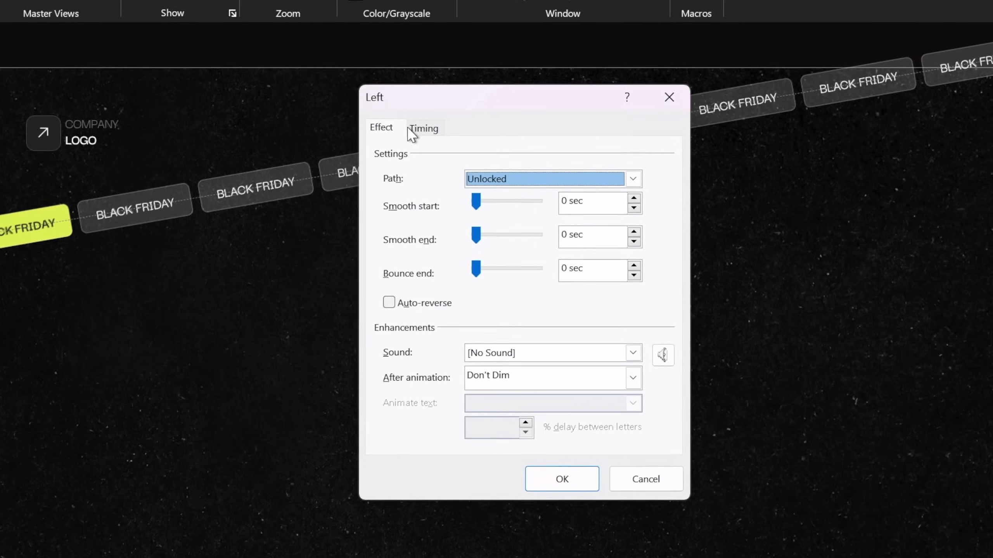
left_click(409, 129)
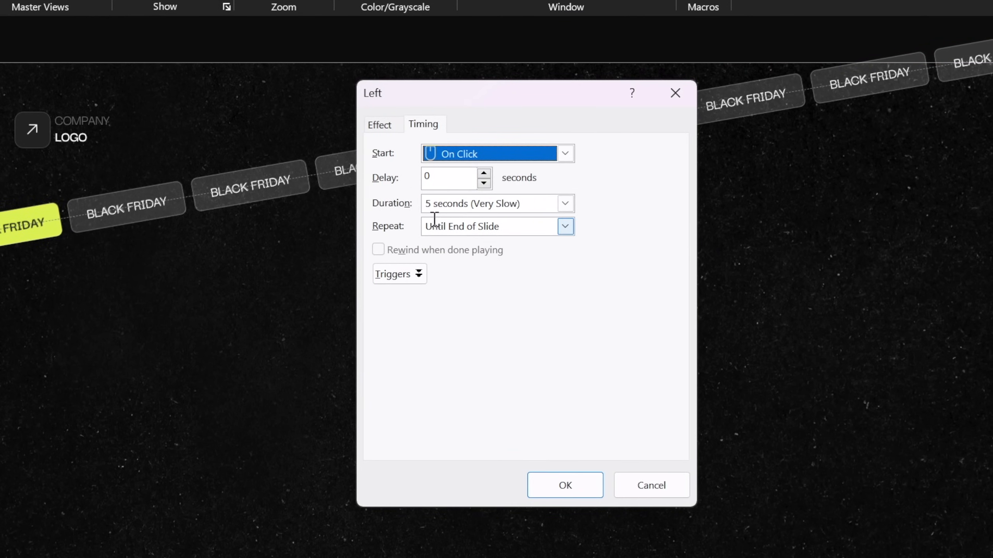
left_click(531, 202)
type("10")
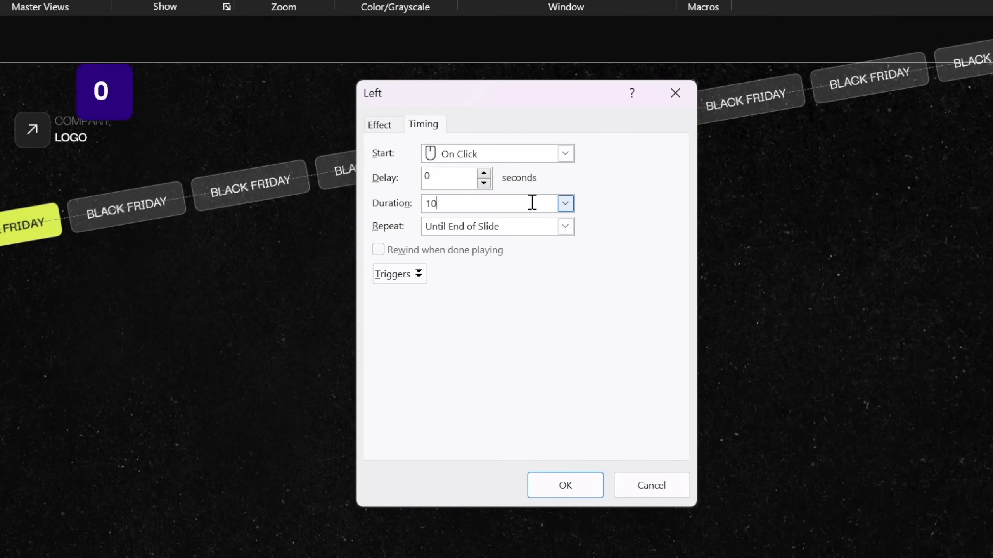
key("Return")
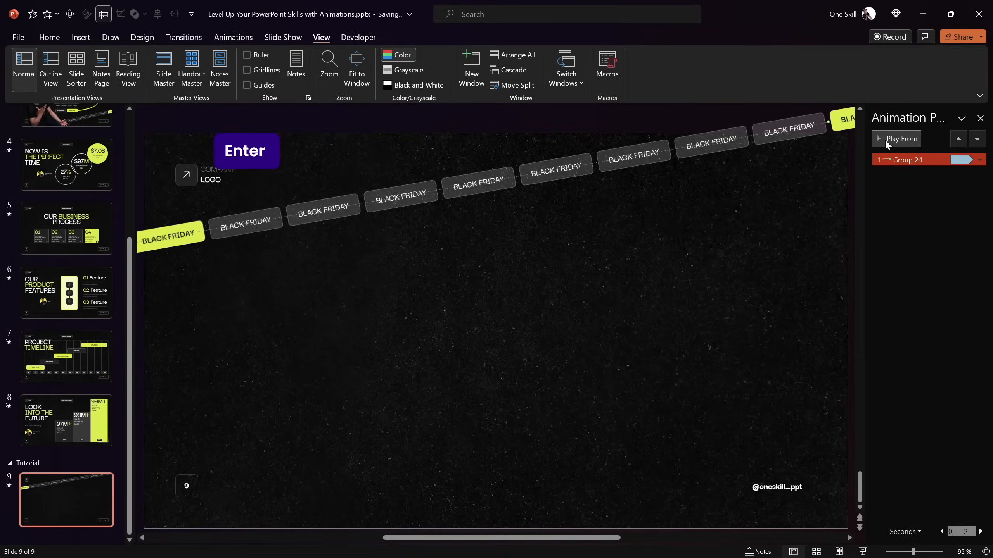
Preview the strip's animation at its new speed, stop it, and return to the animation settings
left_click(885, 138)
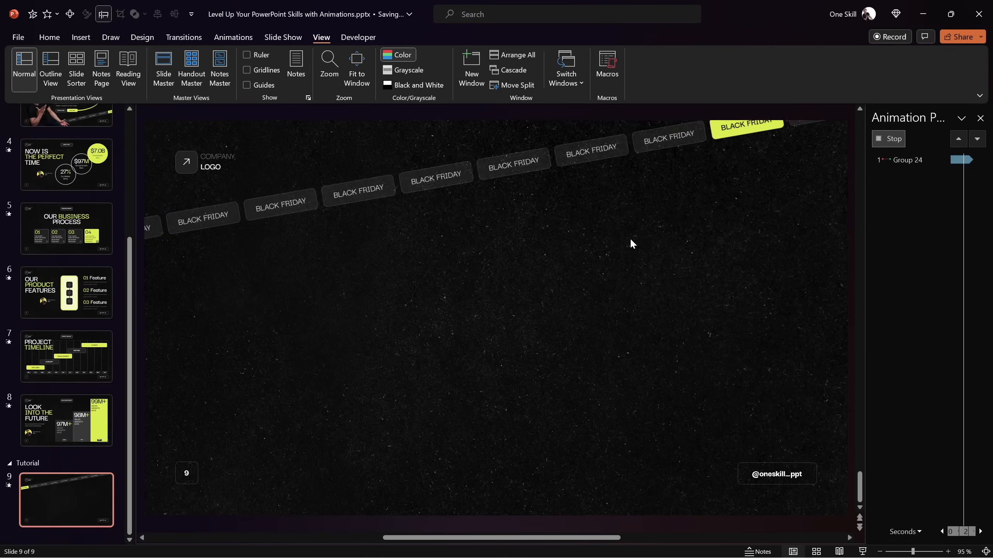
left_click(530, 247)
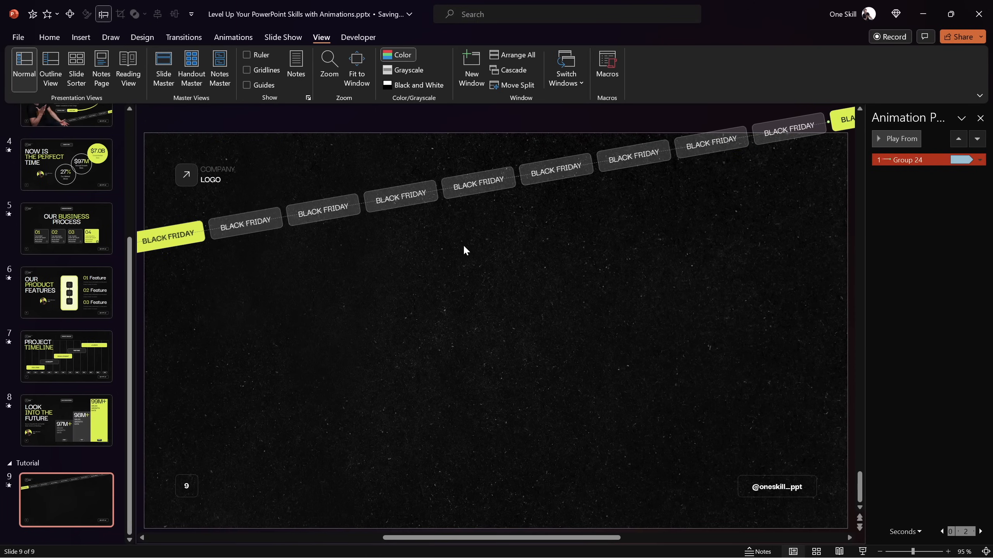
left_click(183, 37)
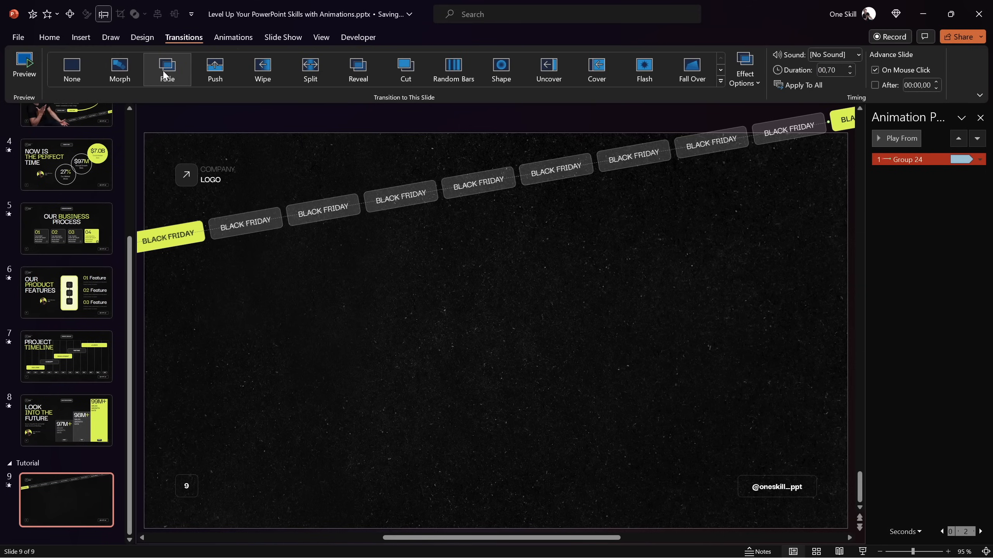
left_click(233, 37)
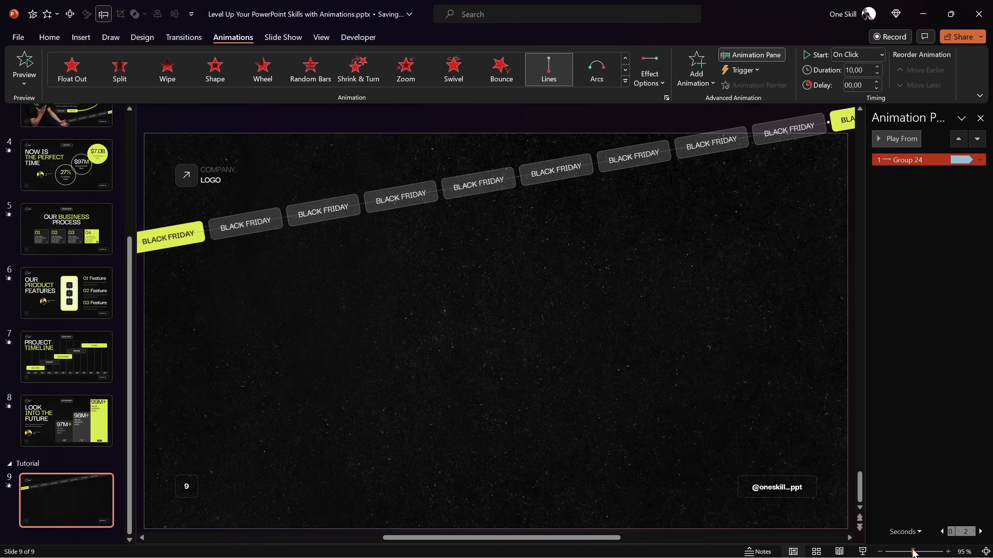
Duplicate the slanted BLACK FRIDAY strip with its animation straight down across the slide's lower part
left_click_drag(912, 552, 904, 552)
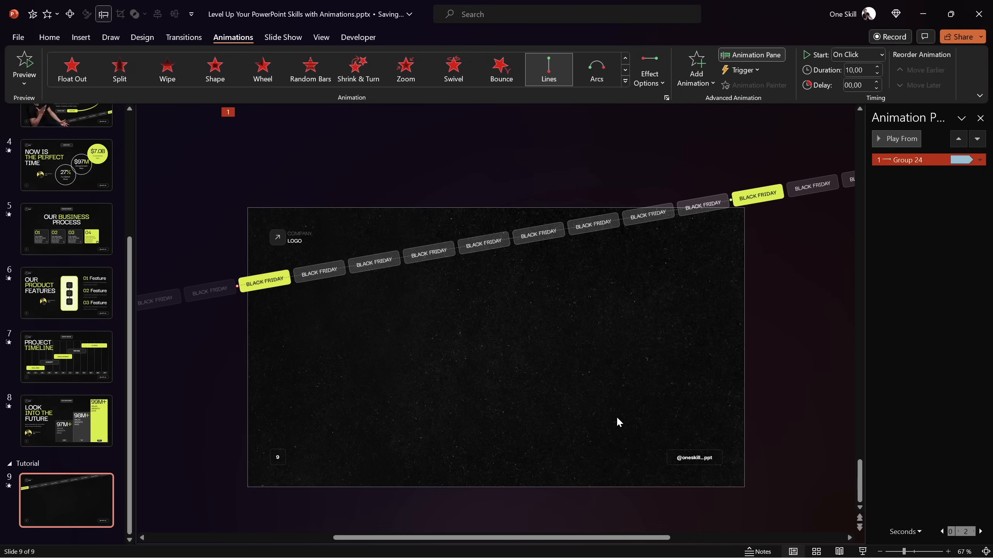
scroll(508, 305, "left", 3)
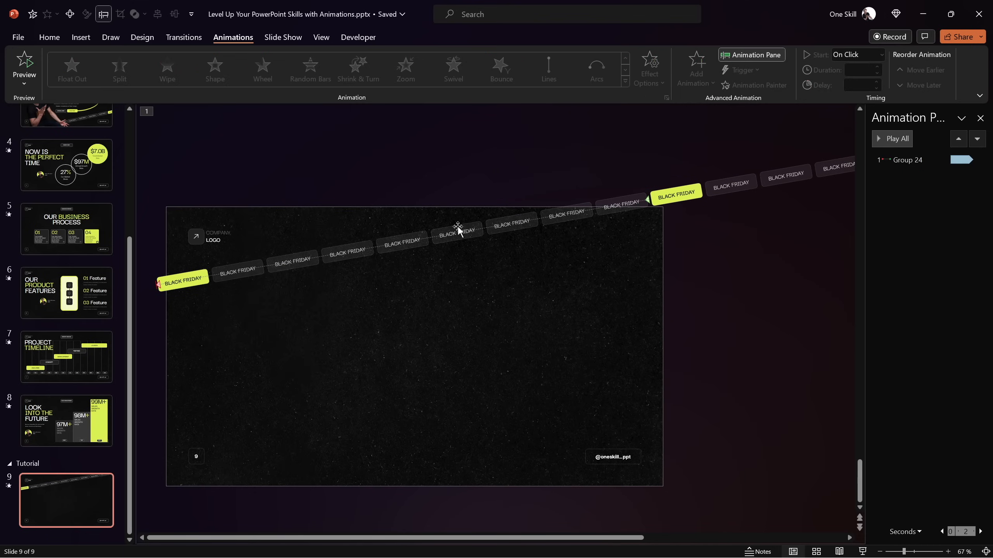
left_click(463, 242)
left_click_drag(457, 234, 460, 435)
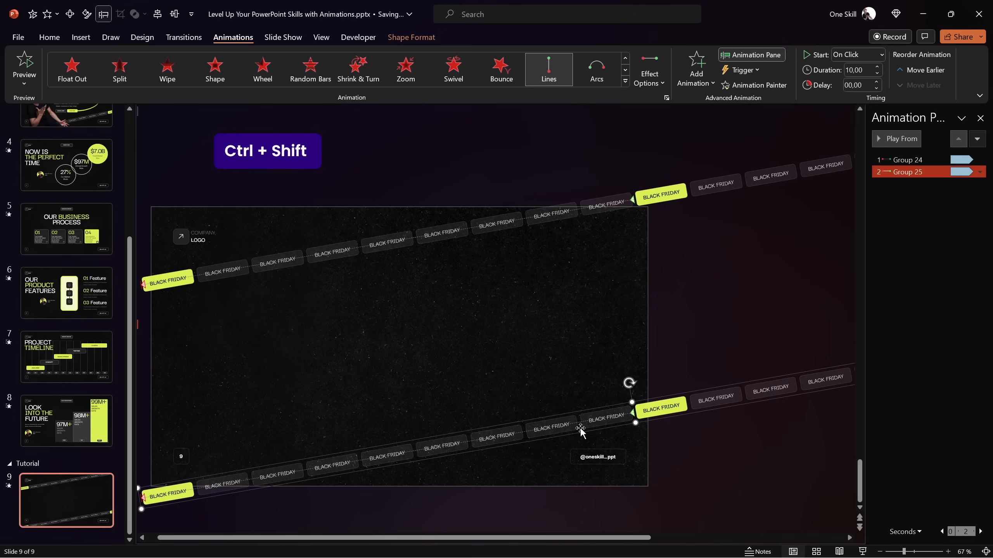
Try moving the duplicated lower strip rightward along its slant, and undo the move
scroll(480, 438, "down", 2, "ctrl")
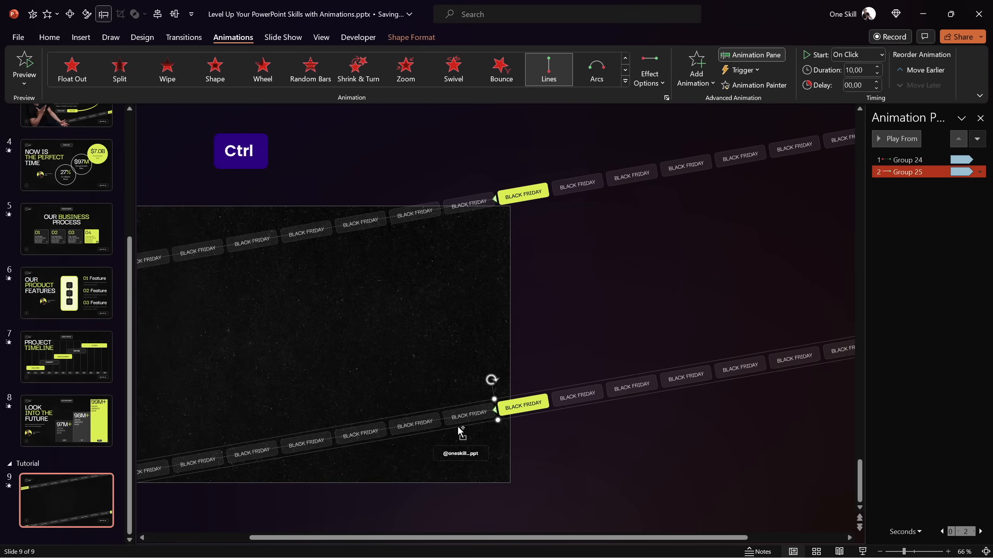
left_click_drag(276, 538, 250, 538)
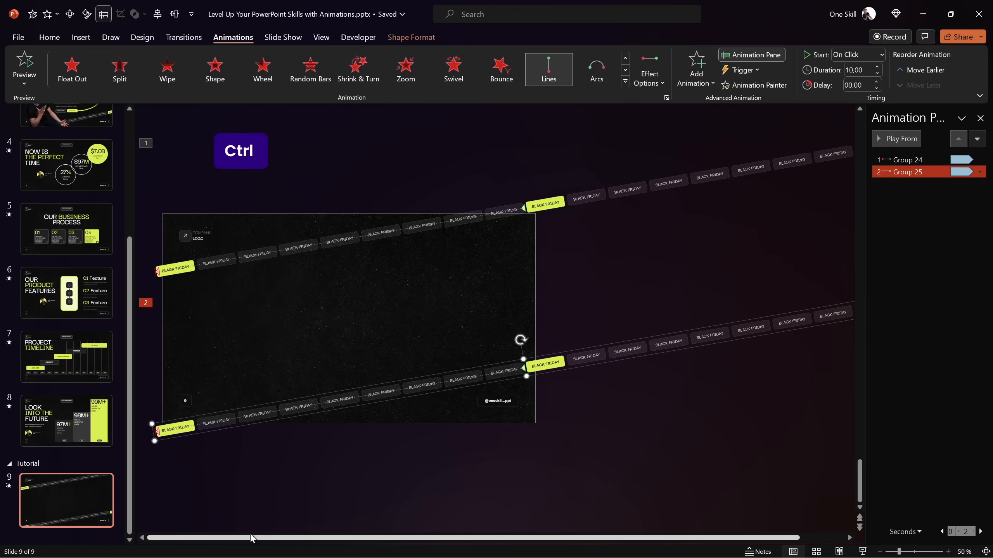
left_click_drag(217, 417, 357, 386)
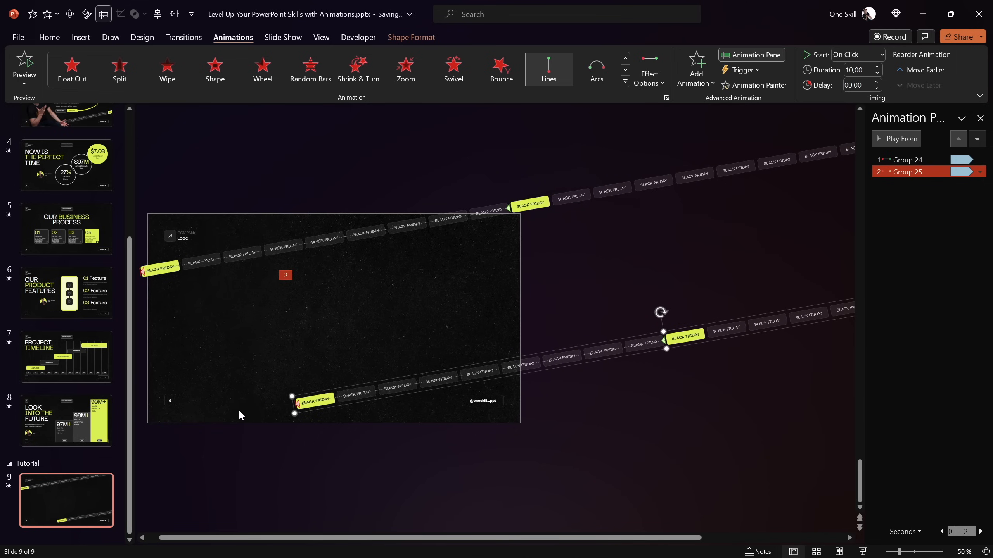
key("ctrl+z")
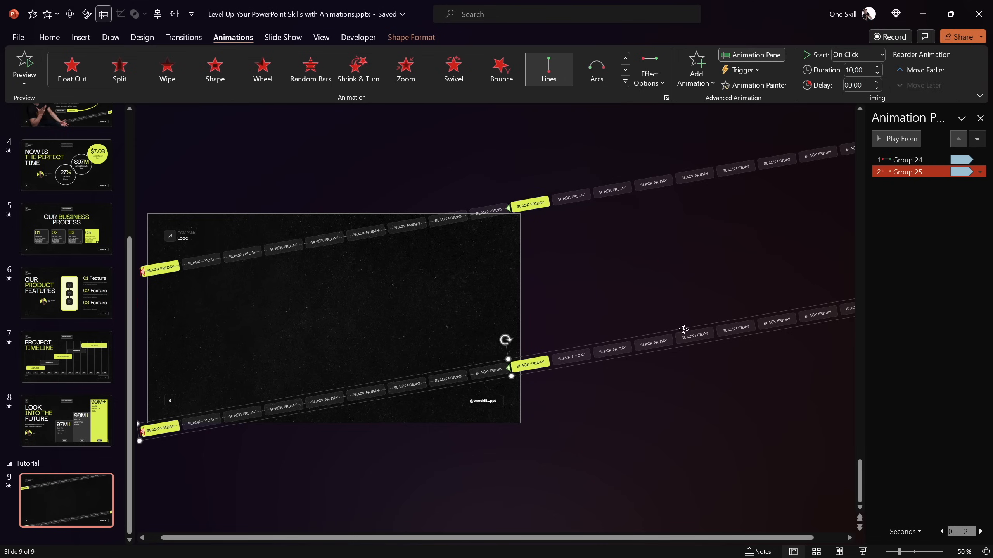
Move the duplicated lower BLACK FRIDAY strip down-left along its slant until its middle highlighted label sits at the slide's lower-left corner
left_click_drag(683, 334, 340, 391)
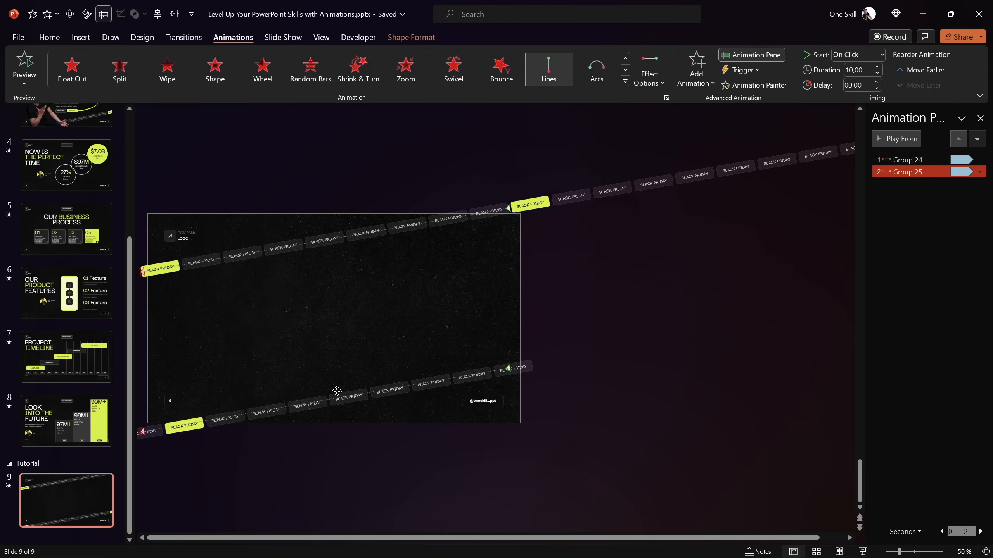
scroll(361, 399, "down", 3)
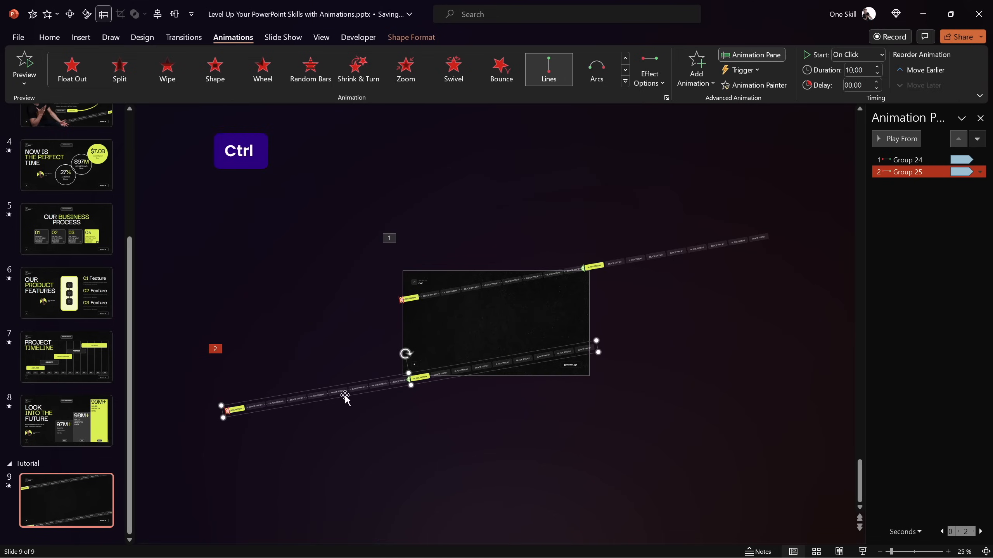
scroll(432, 383, "up", 3)
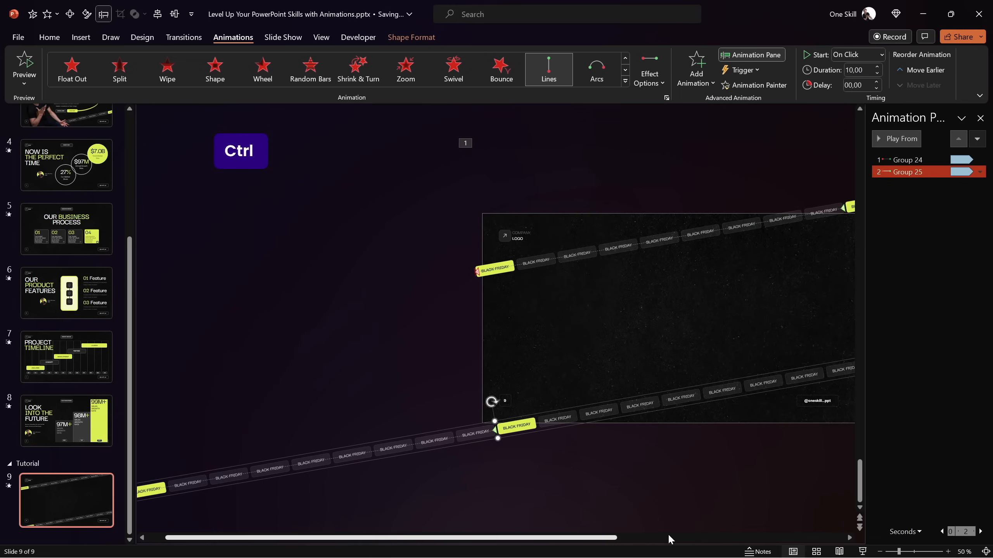
left_click(850, 538)
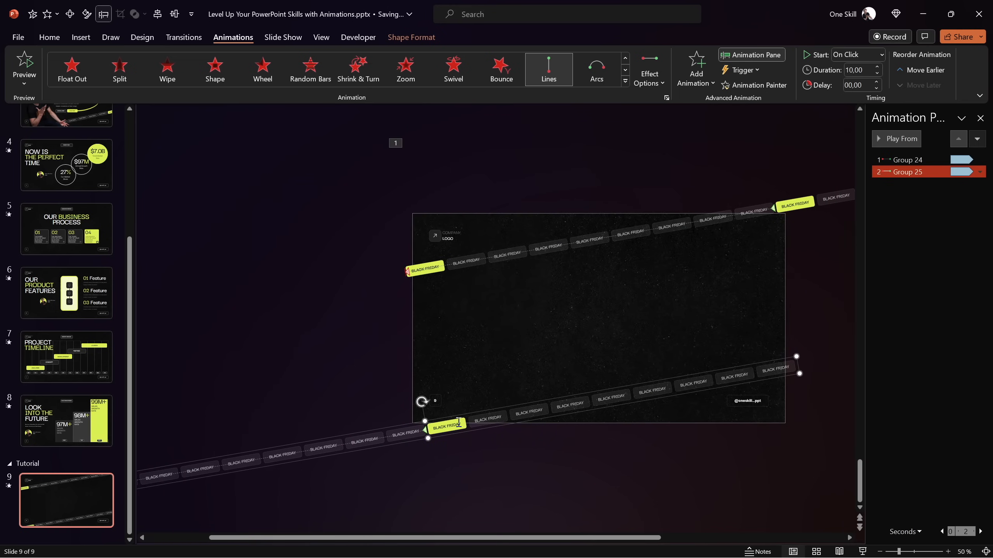
mouse_move(496, 427)
left_mouse_down()
mouse_move(493, 416)
mouse_move(498, 425)
left_mouse_up()
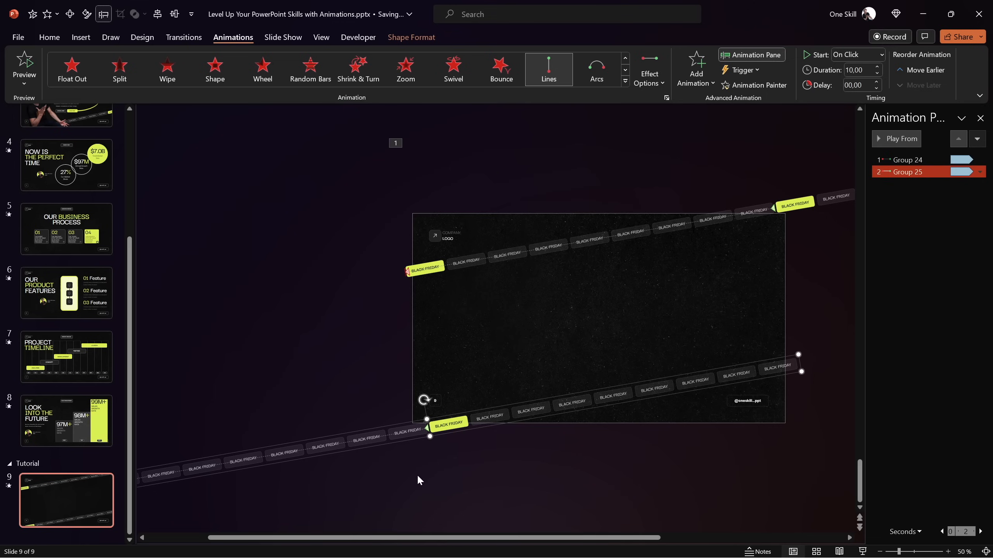
Reverse the lower strip's motion path by moving its end point up along the slant to just past the slide's right edge
left_click_drag(370, 540, 308, 541)
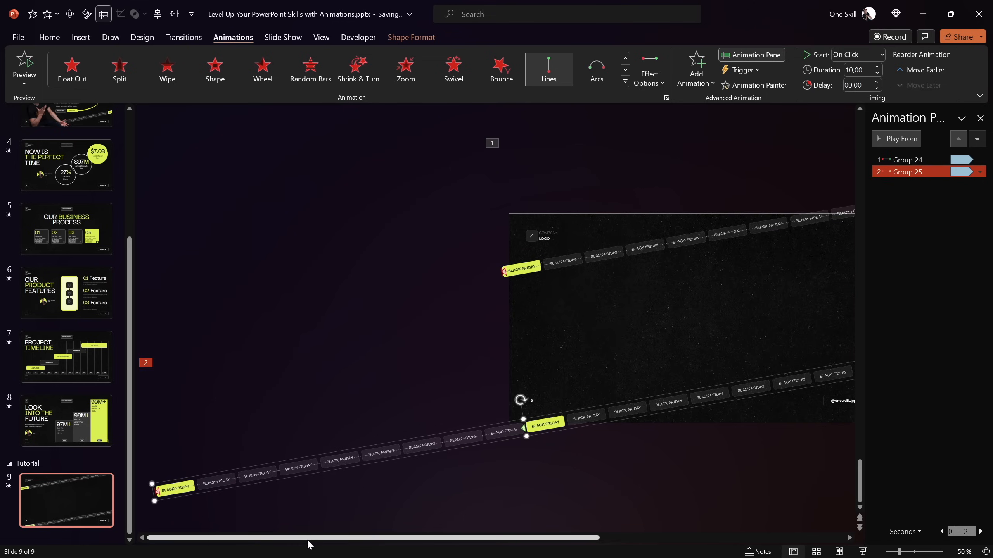
left_click(156, 493)
left_click_drag(156, 461, 689, 320)
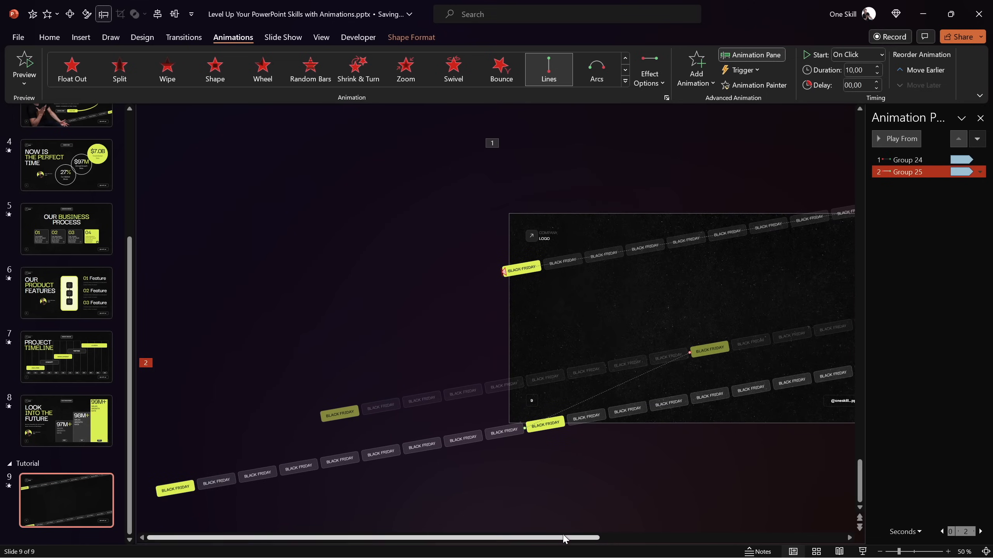
left_click_drag(571, 539, 685, 540)
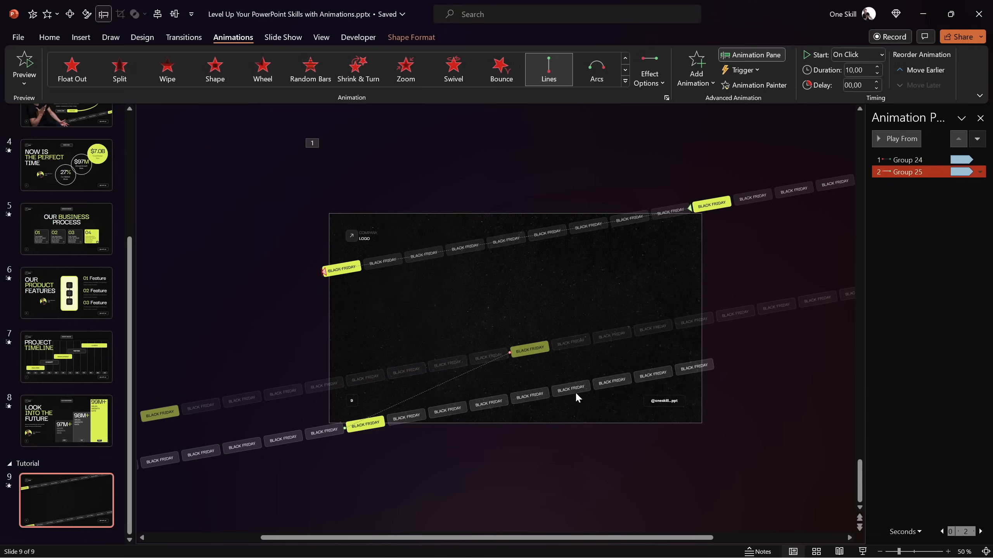
left_click_drag(509, 354, 704, 316)
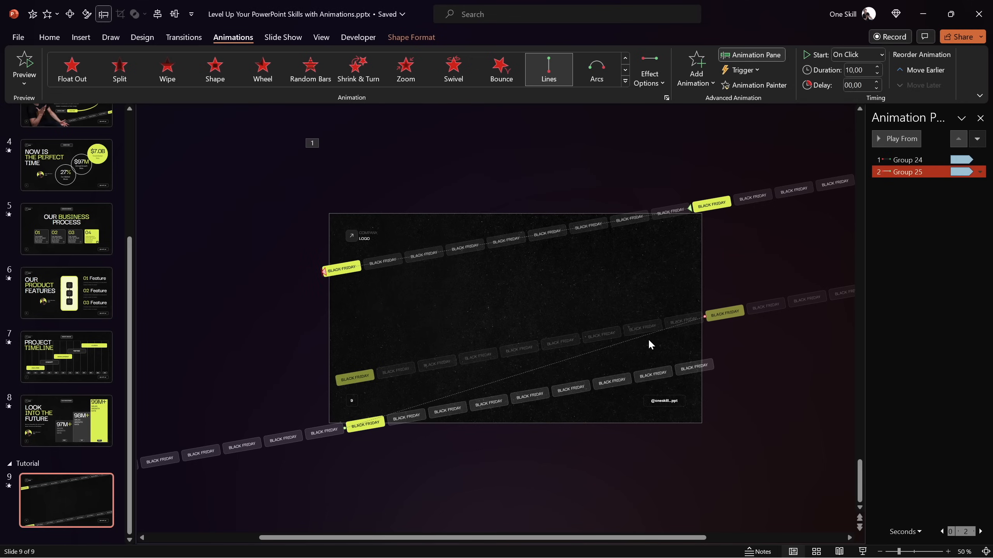
left_click_drag(706, 317, 711, 340)
left_click_drag(660, 245, 652, 275)
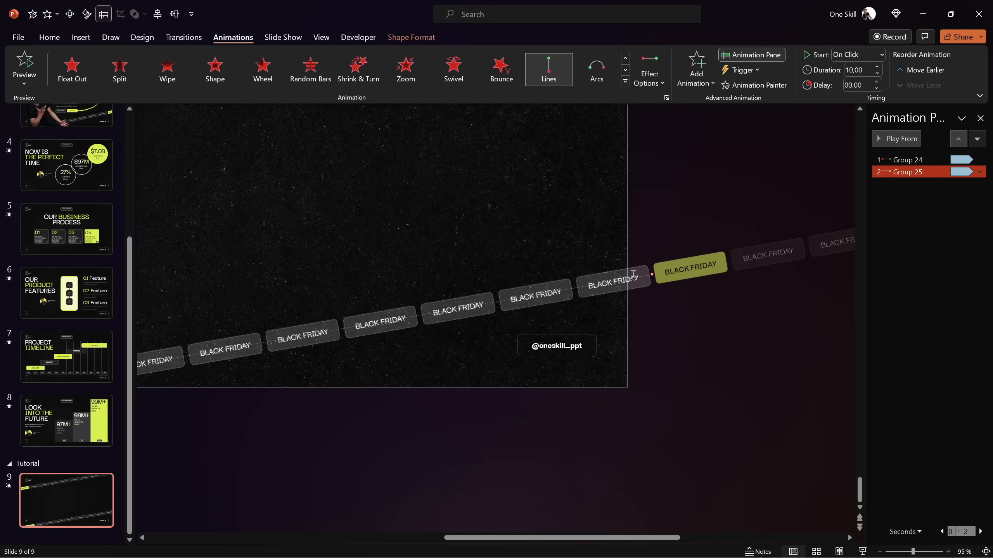
Widen the Animation Pane and set the lower strip's motion path to start With Previous
left_click_drag(870, 188, 729, 193)
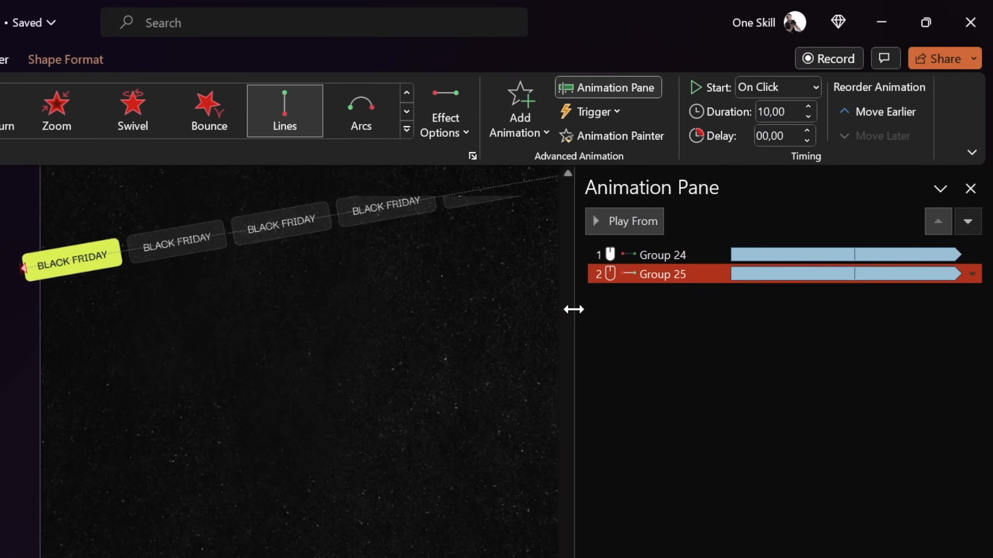
left_click_drag(573, 309, 573, 310)
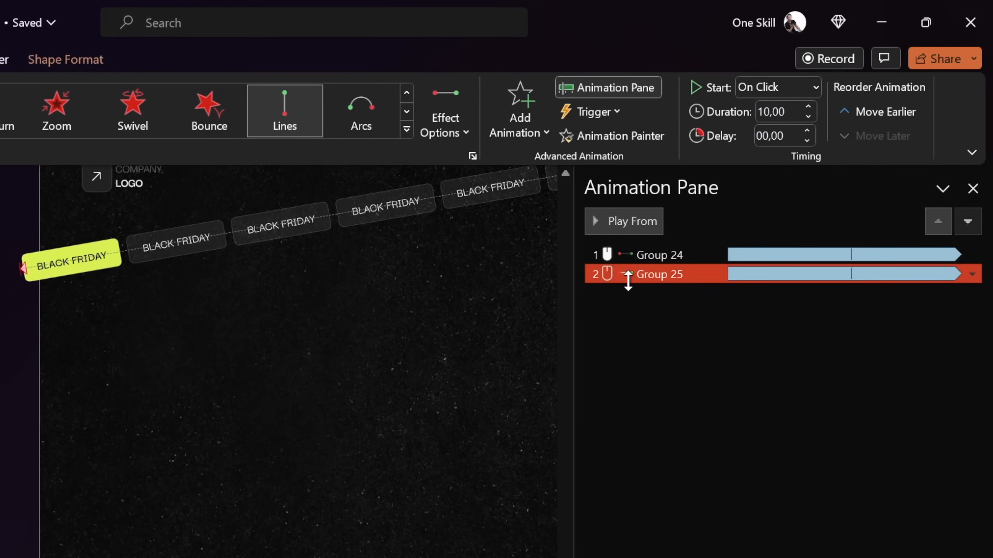
left_click(790, 87)
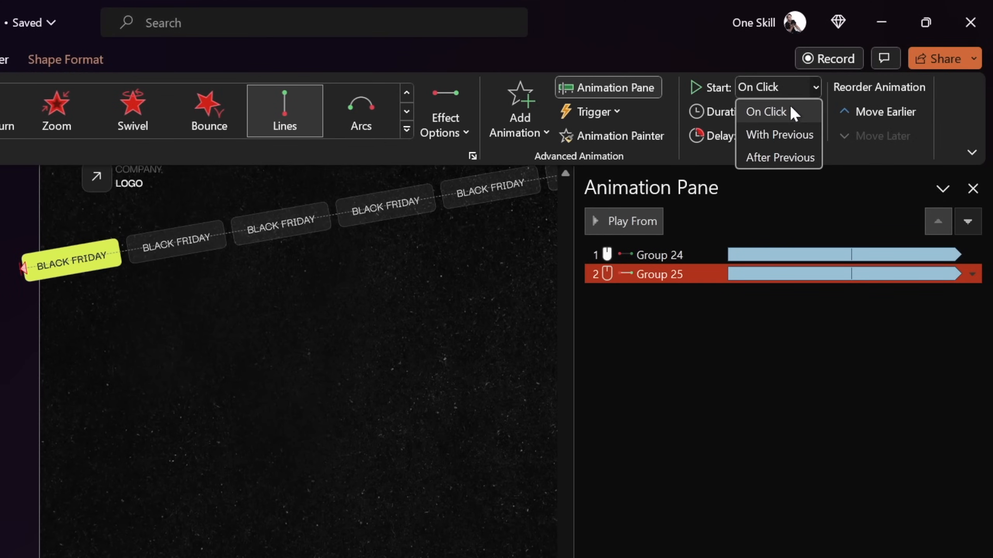
left_click(775, 134)
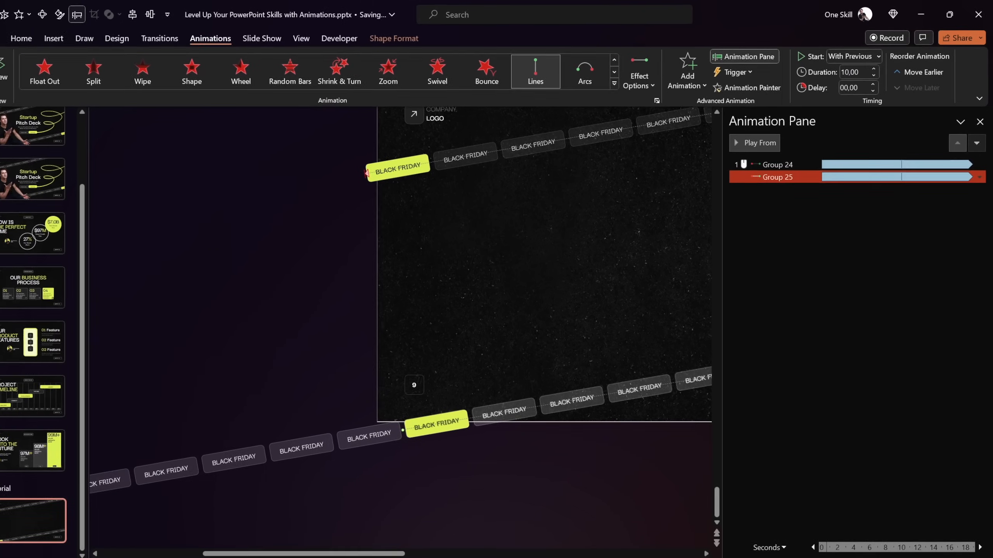
Play slide 9 as a slide show to check both strips moving in opposite directions, and exit it
left_click(549, 473)
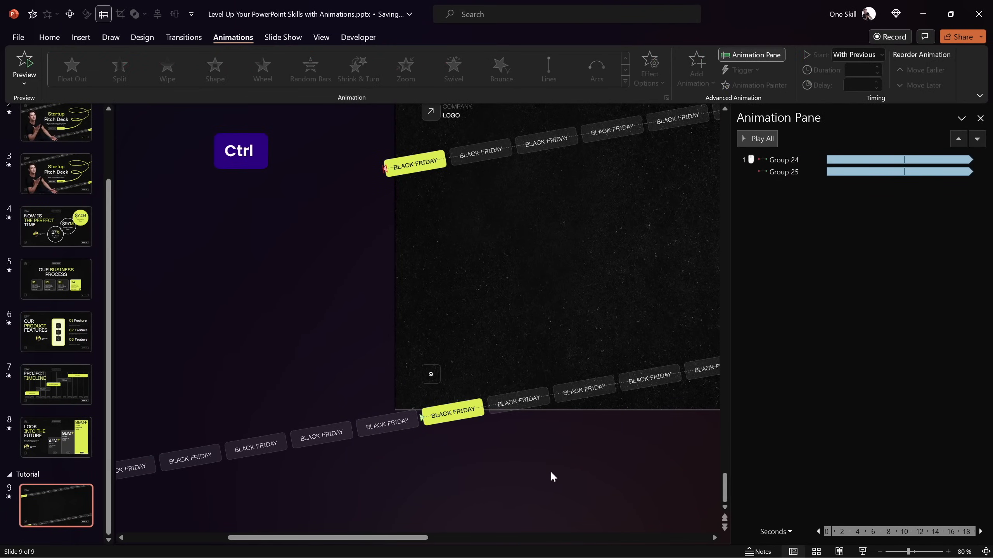
scroll(551, 471, "down", 3)
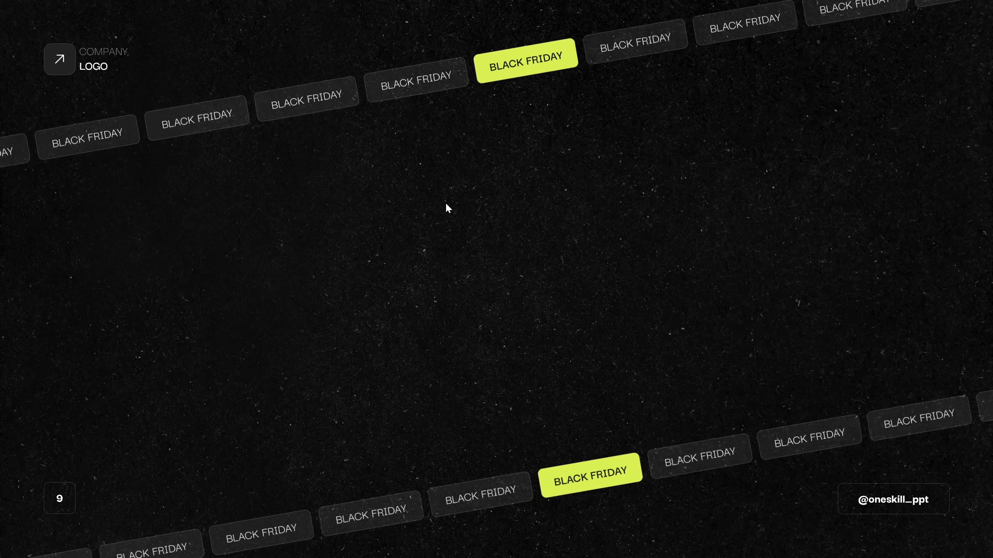
key("Escape")
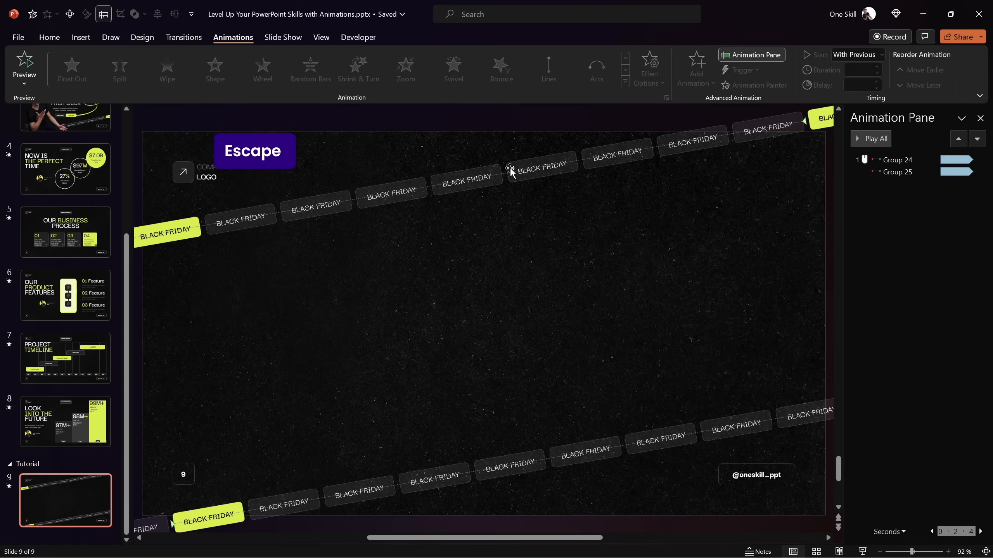
Add a Fade entrance animation to both BLACK FRIDAY strips and place the fades before the motion paths in the animation order
left_click(575, 447, "shift")
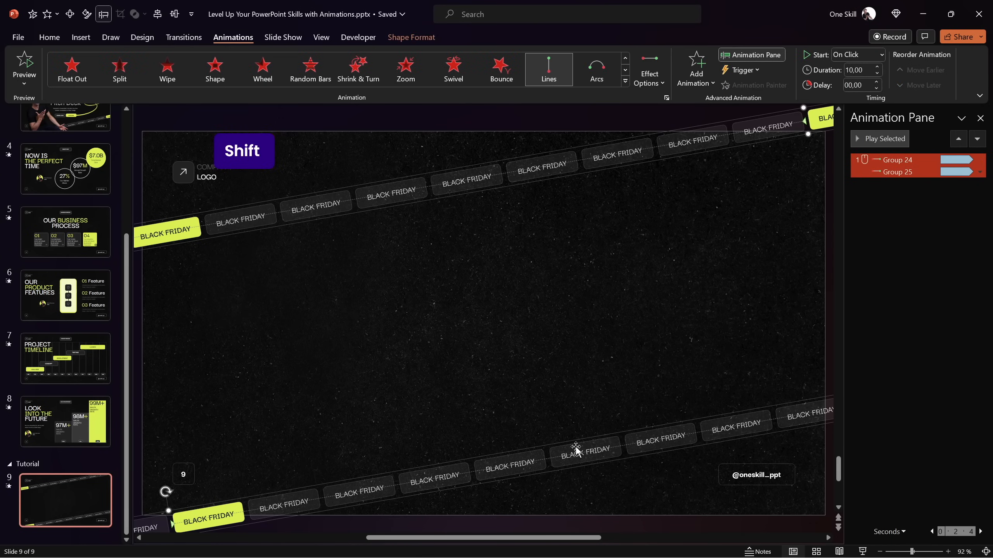
left_click(697, 78)
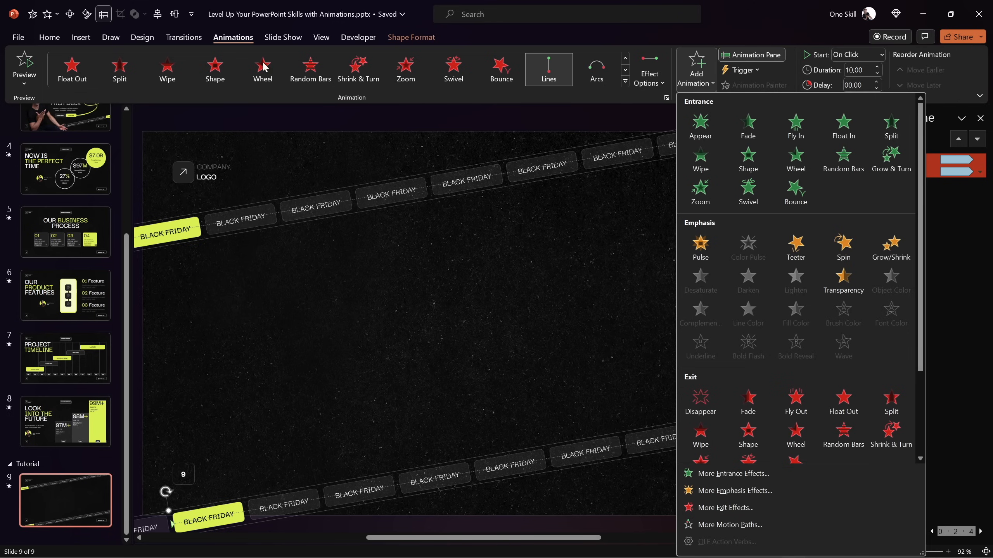
left_click(747, 124)
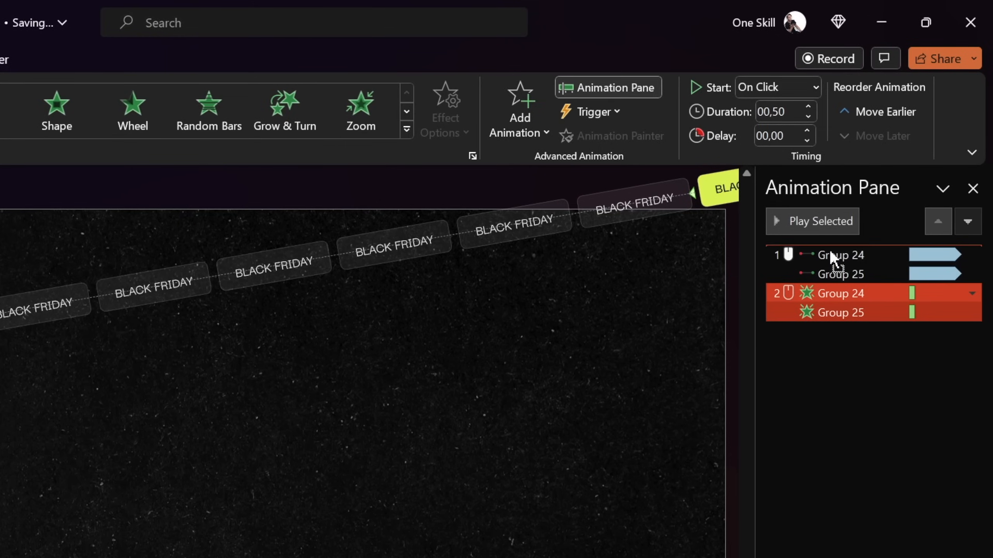
left_click_drag(831, 252, 829, 249)
Set the motion path animations of both strips to start With Previous
left_click(824, 293)
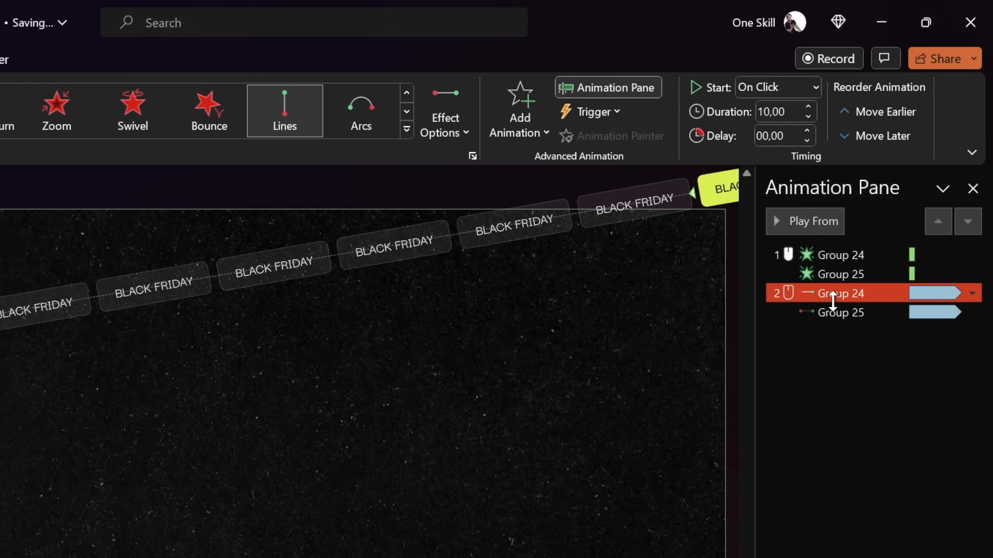
left_click(828, 255, "ctrl")
left_click(832, 292)
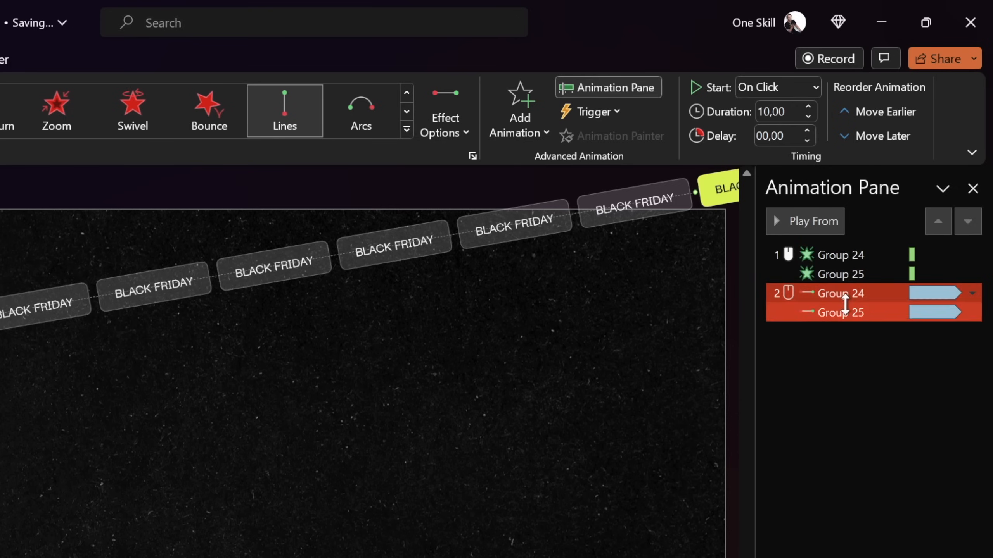
left_click(794, 87)
left_click(771, 135)
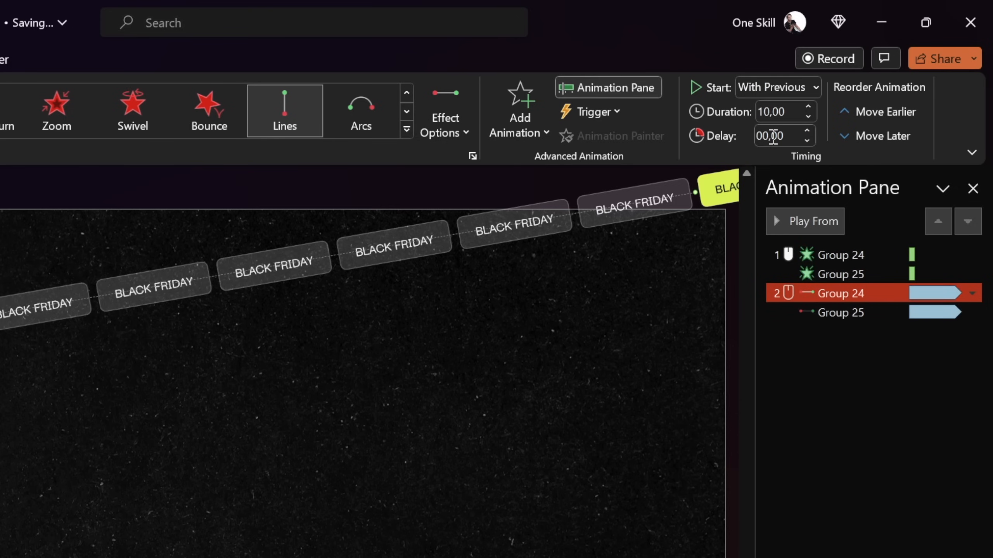
Preview the combined fade and motion animations from the first fade, both in the editor and as a slide show
left_click(835, 253)
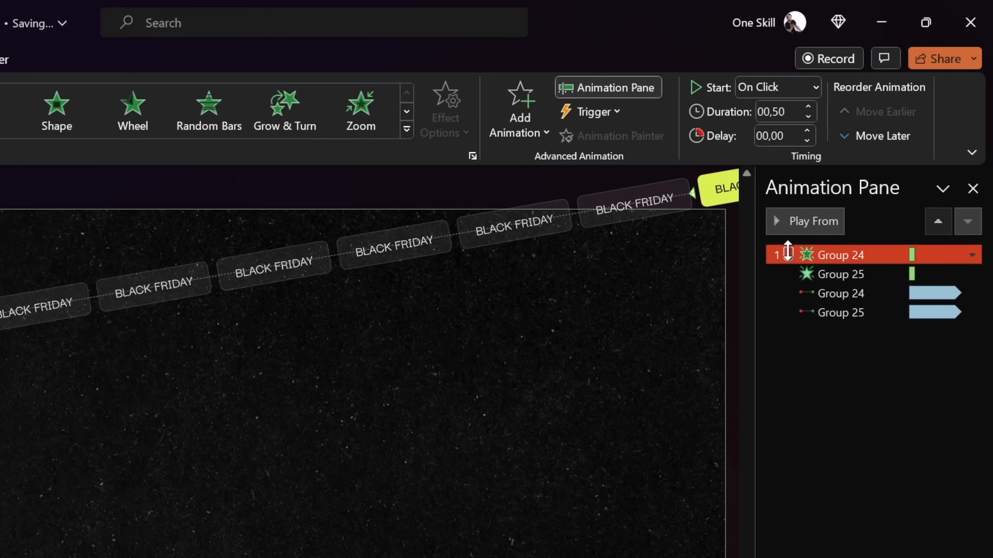
left_click(805, 221)
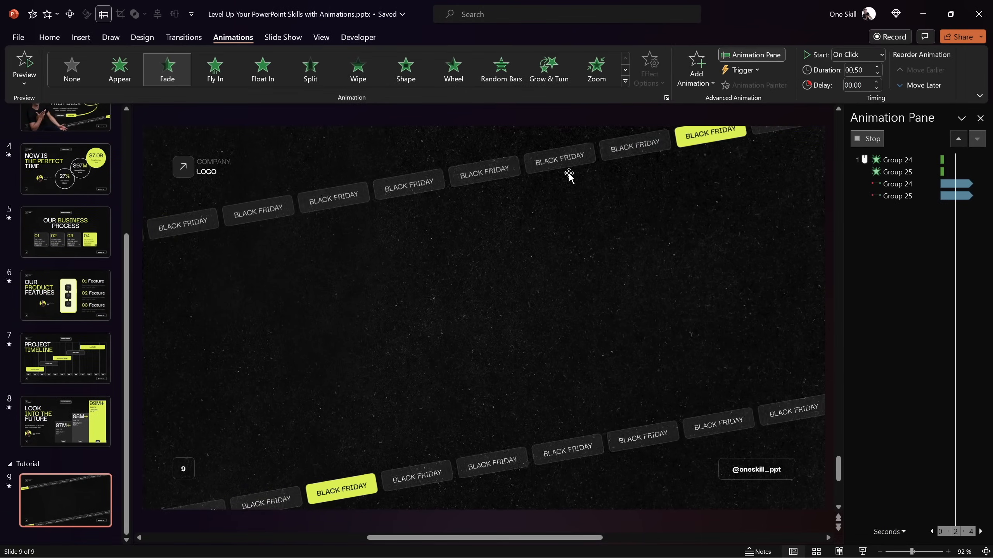
left_click(862, 551)
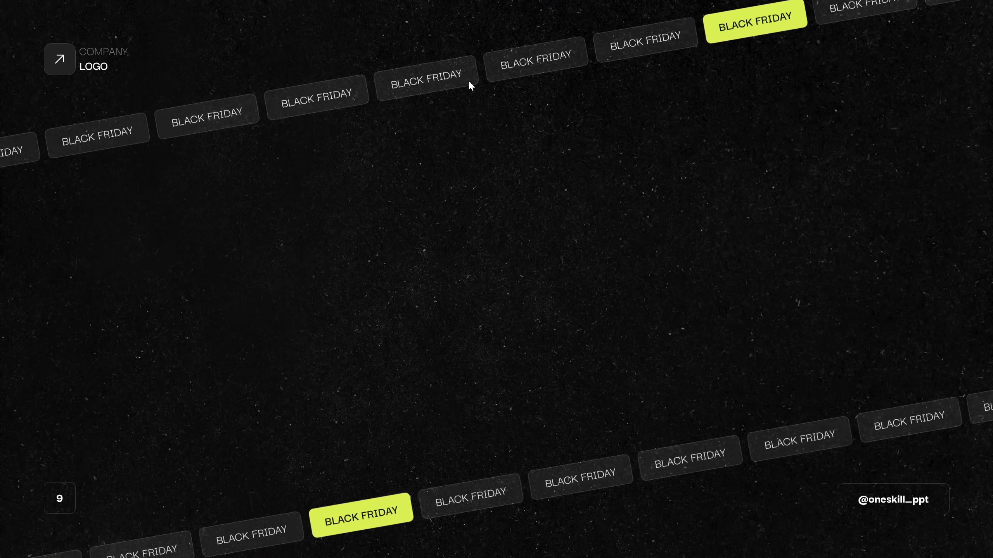
key("Escape")
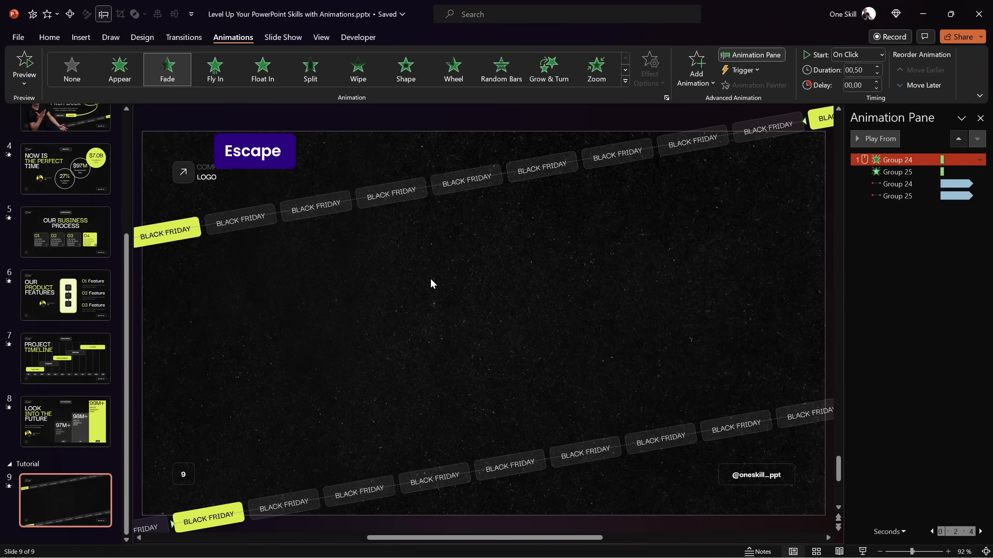
Copy the presenter photo, the Startup Pitch Deck title, the subtitle and both buttons from slide 1
left_click_drag(128, 254, 133, 109)
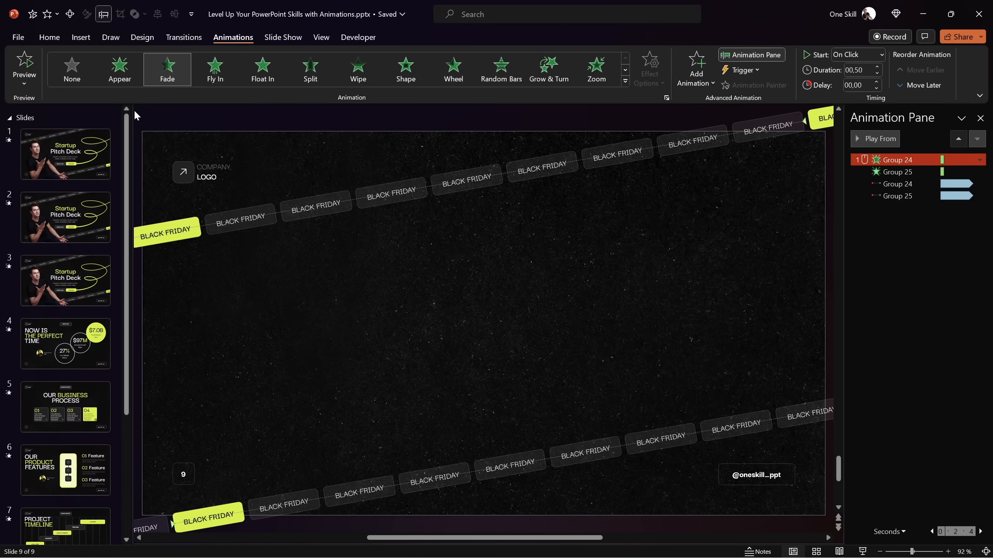
left_click(89, 150)
left_click(237, 284)
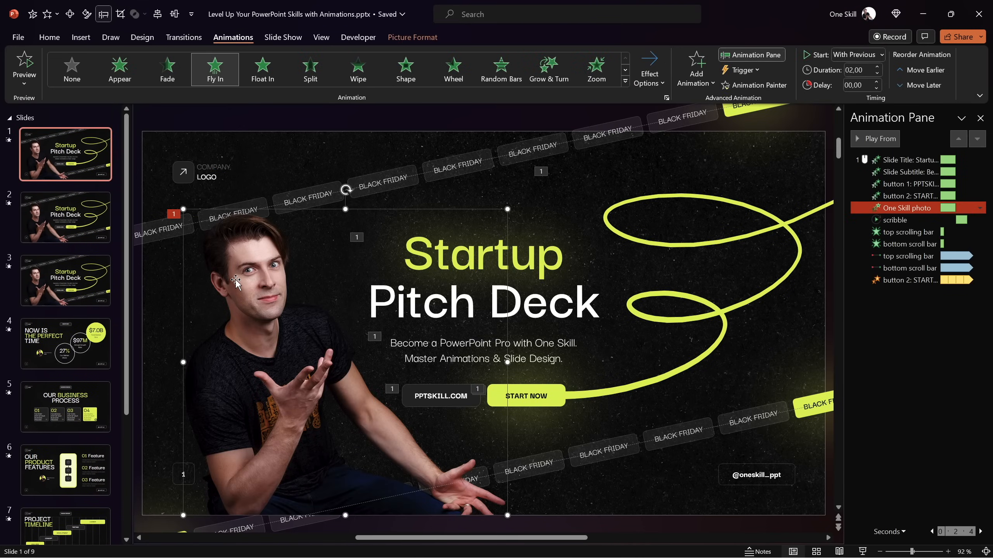
left_click(526, 256, "shift")
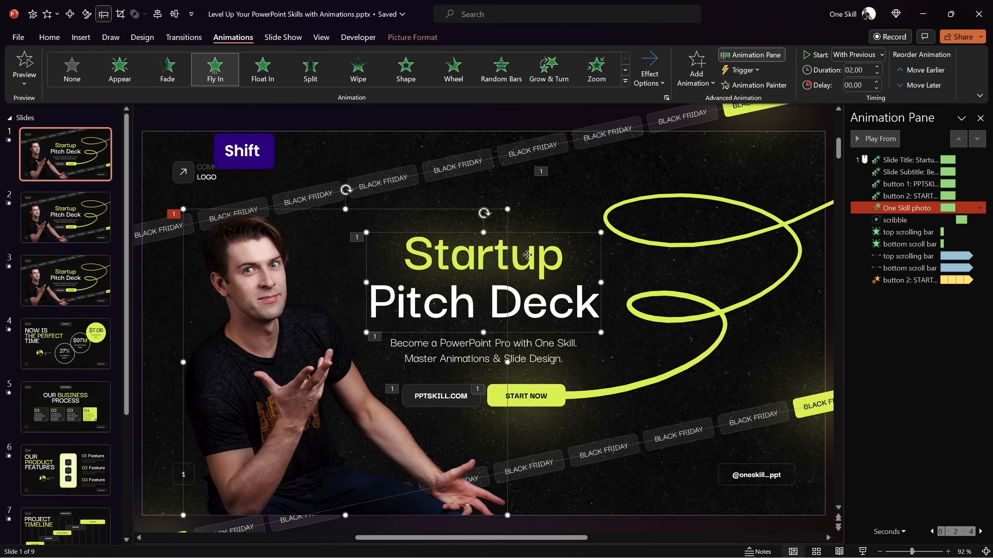
left_click(536, 349, "shift")
left_click(465, 386, "shift")
left_click(528, 386, "shift")
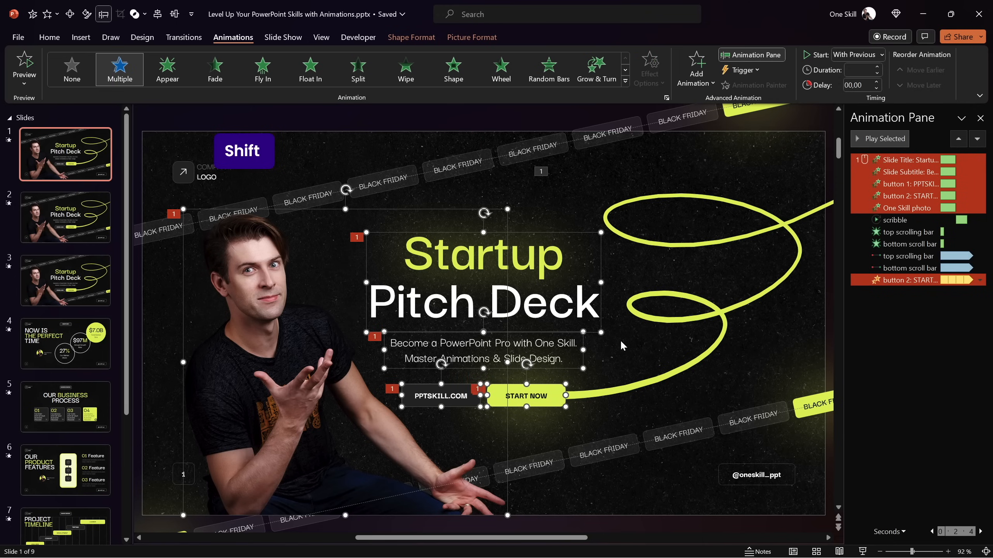
key("ctrl+c")
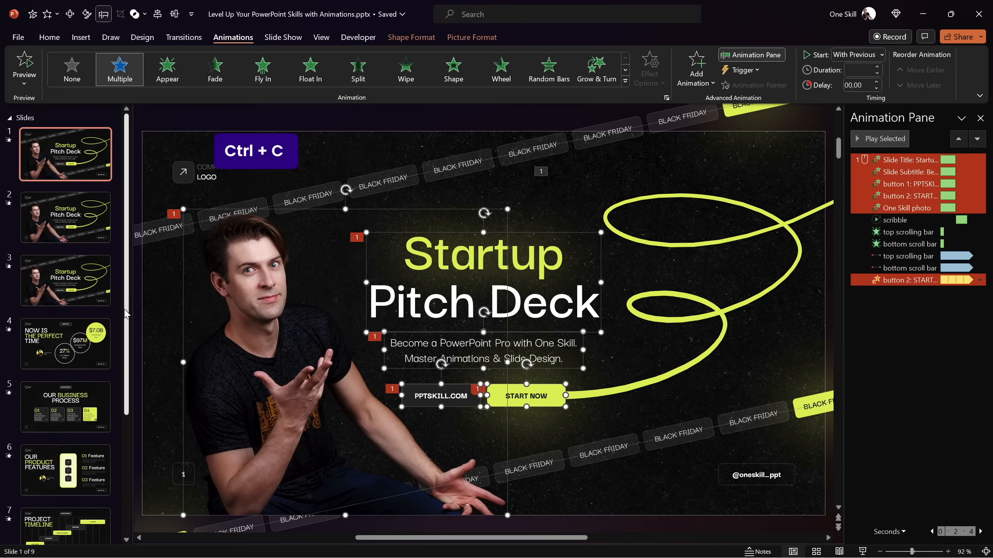
Paste the copied photo, title, subtitle and buttons onto slide 9
left_click_drag(126, 328, 139, 455)
left_click(72, 503)
left_click(403, 350)
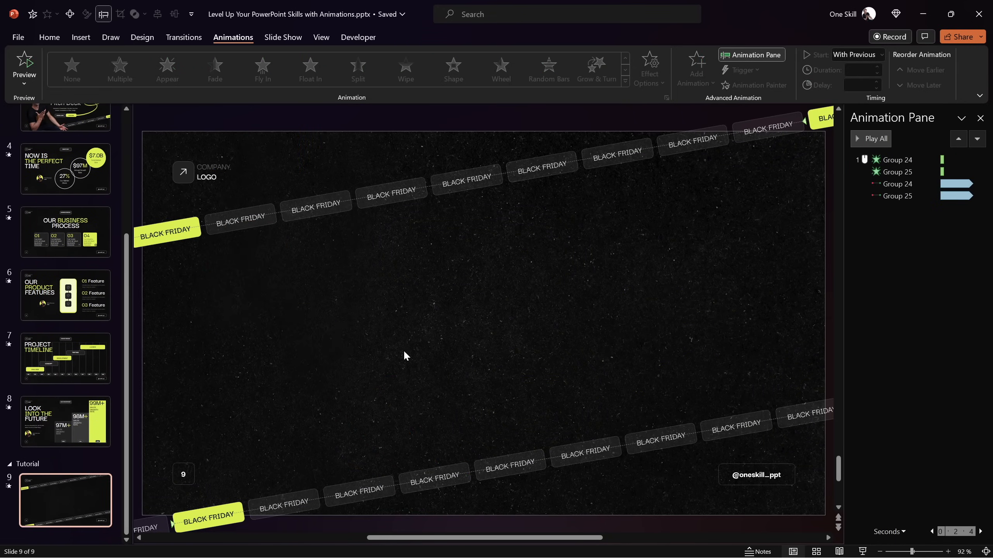
key("ctrl+v")
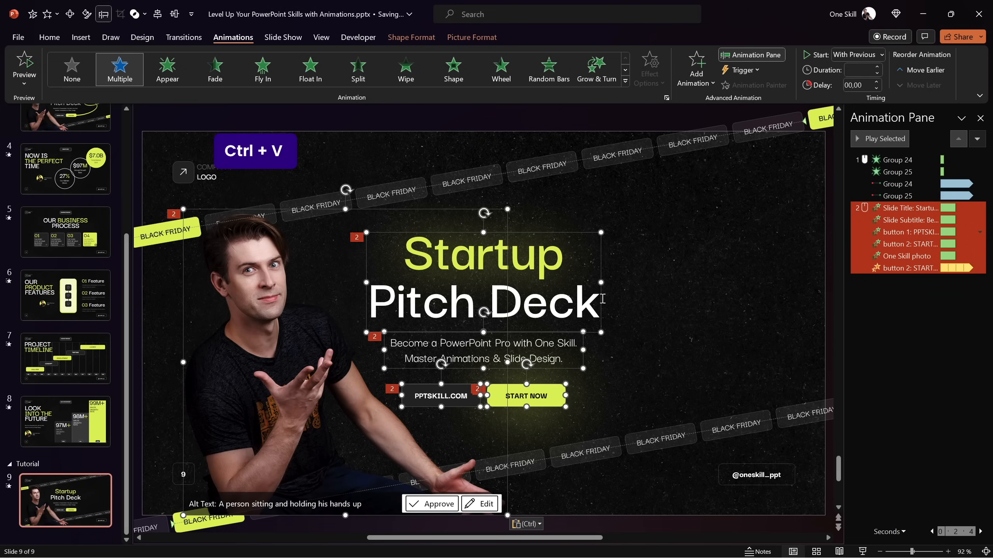
Delete all animations that belong to the pasted title, subtitle, buttons and photo on slide 9, keeping the strips' animations
left_click(696, 253)
left_click(911, 207)
left_click(911, 268, "shift")
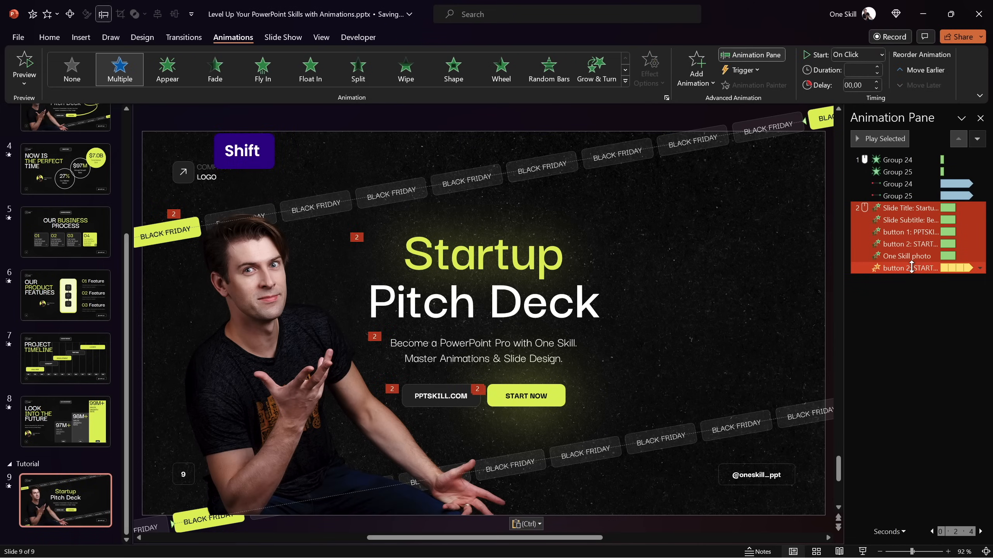
key("Delete")
left_click(730, 233)
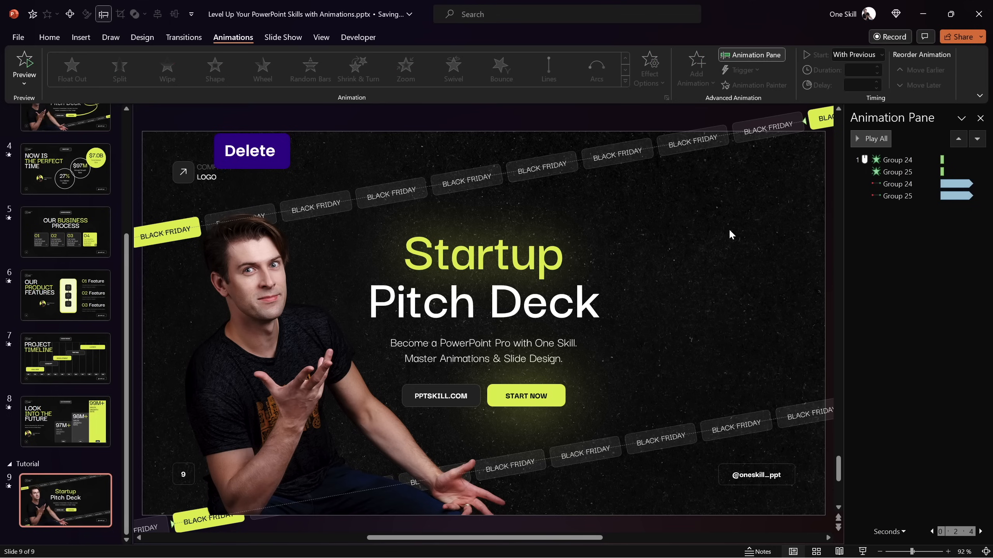
Apply a Fly In entrance animation to the presenter photo on slide 9 and start it With Previous
left_click(251, 337)
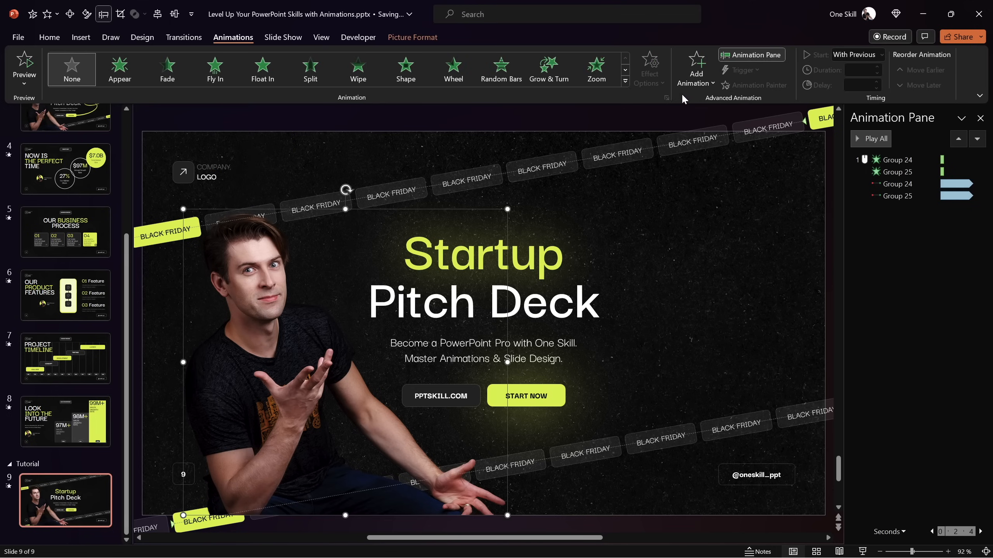
left_click(625, 81)
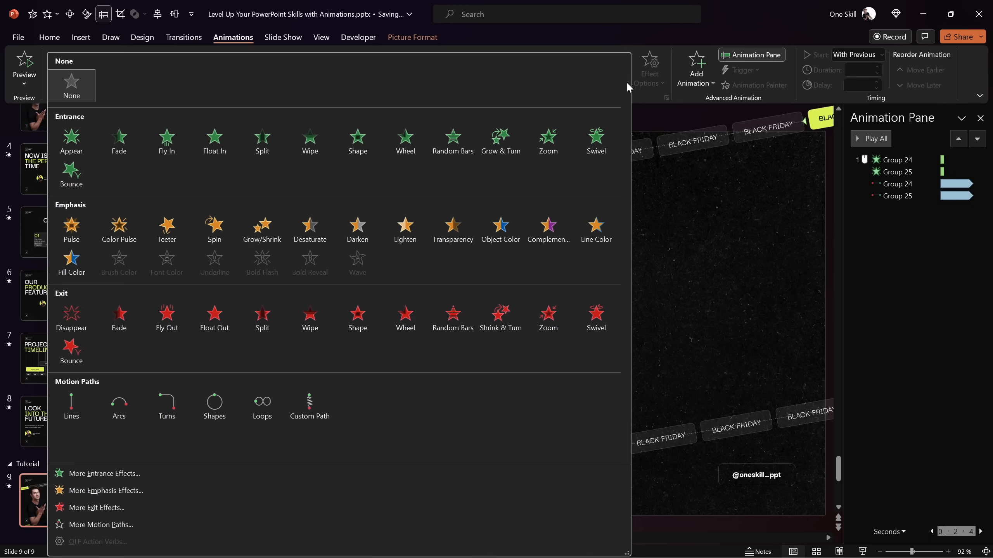
left_click(171, 146)
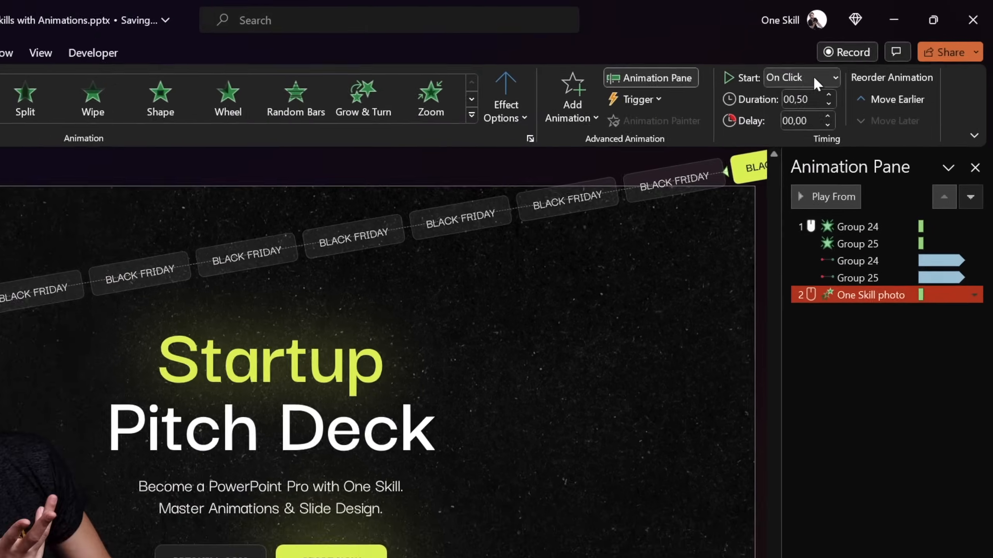
left_click(864, 55)
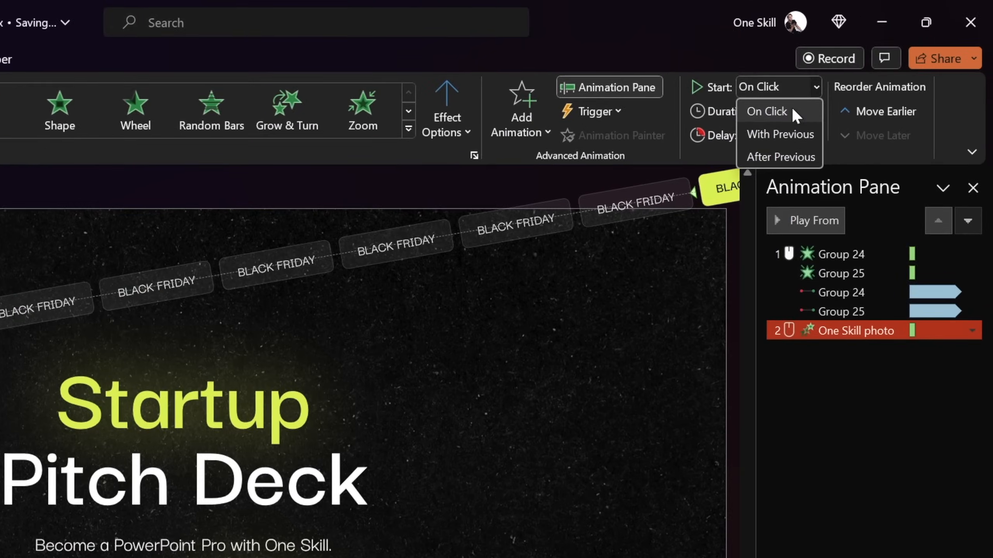
left_click(794, 113)
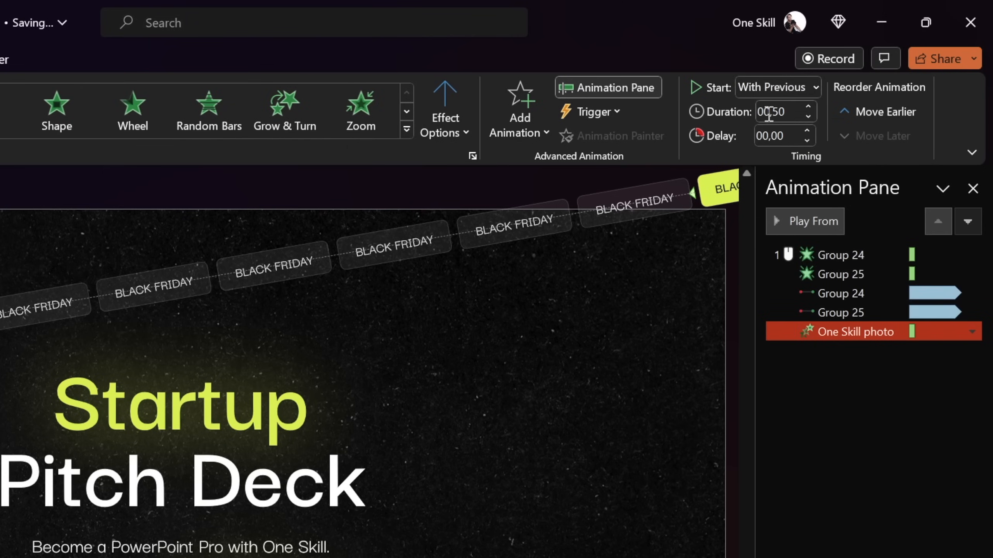
Make the photo's Fly In come From Left with a duration of 2 seconds
left_click(452, 123)
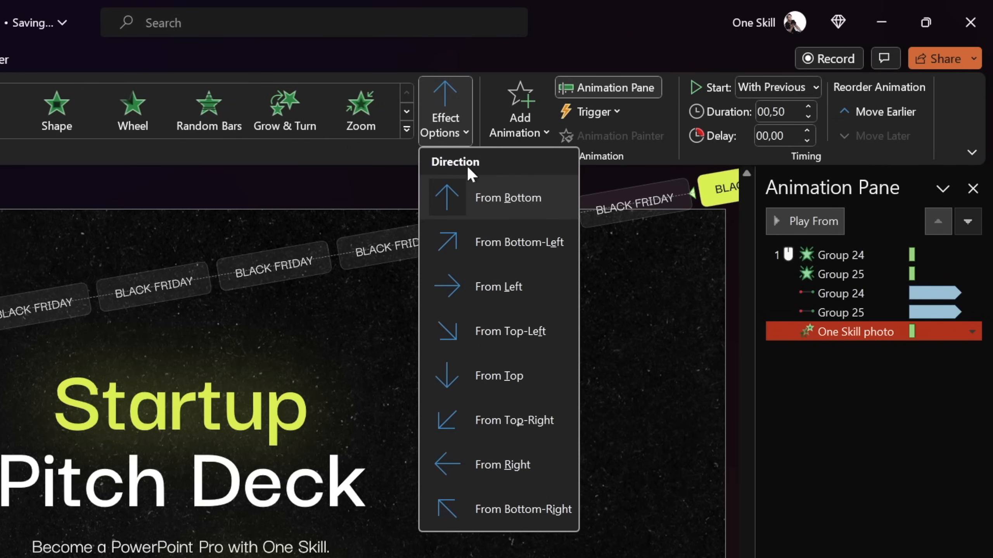
left_click(472, 286)
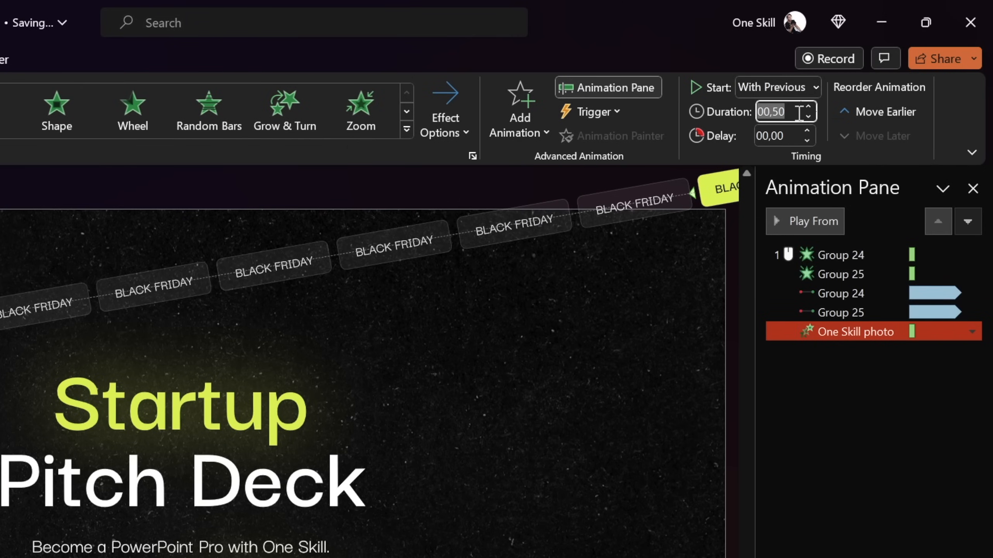
type("2")
key("Return")
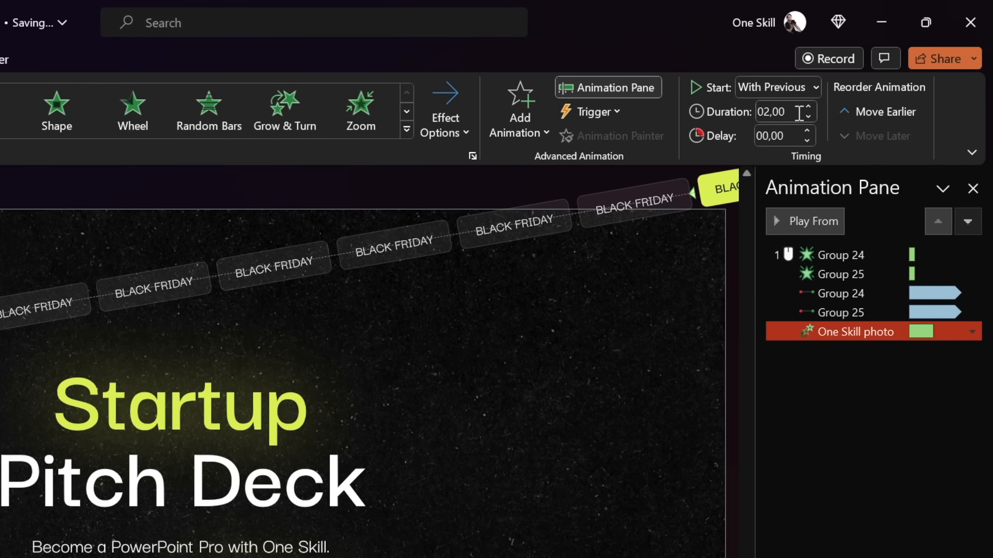
Check the photo's Fly In effect settings and preview the animation from the photo
double_click(824, 335)
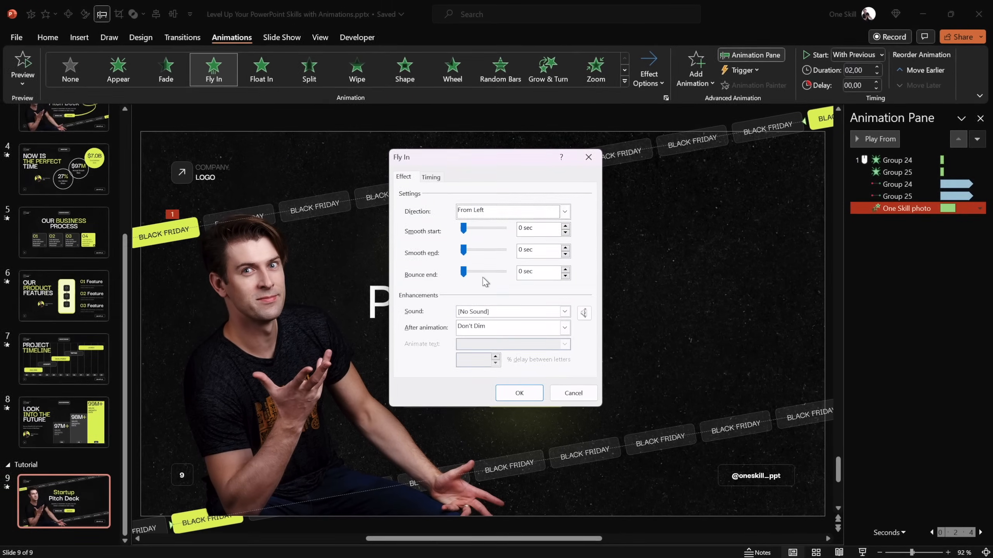
key("Return")
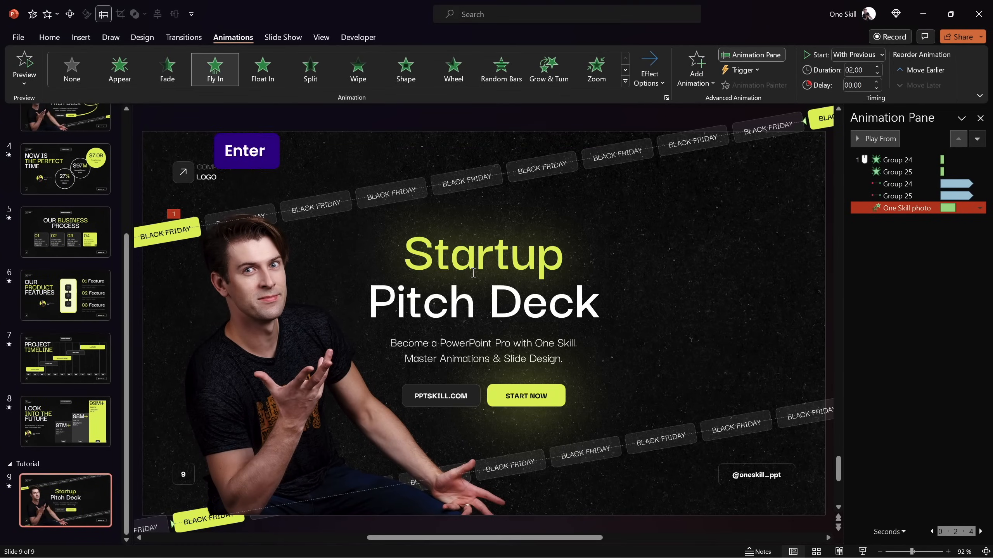
left_click(876, 138)
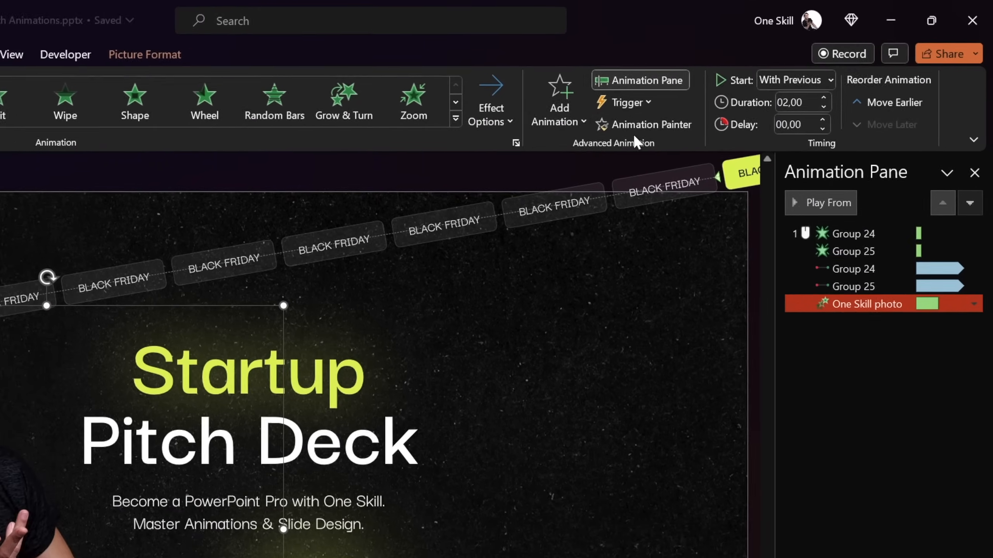
Copy the photo's Fly In animation to the title, subtitle and both buttons, and preview from the photo
left_click(642, 124)
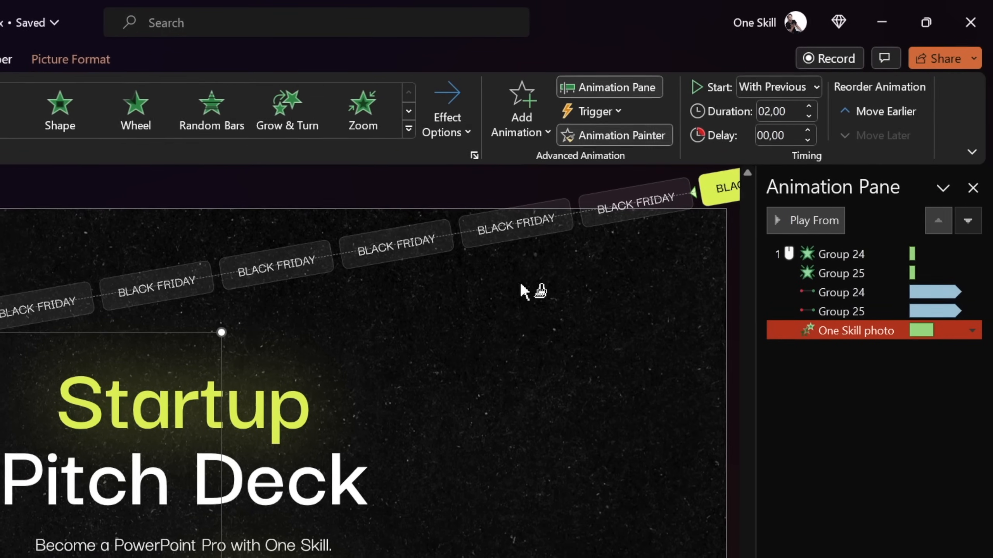
left_click(327, 375)
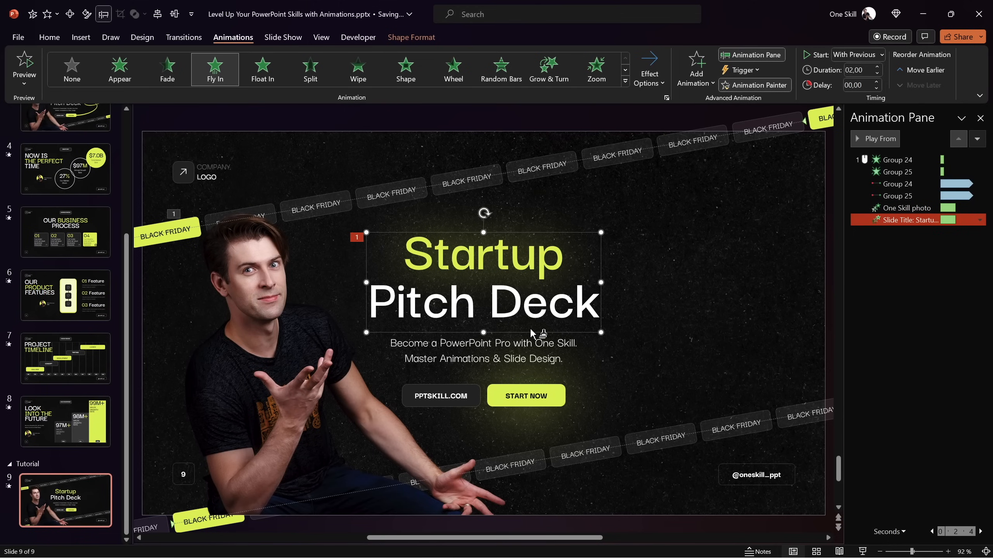
left_click(517, 350)
left_click(476, 396)
left_click(510, 397)
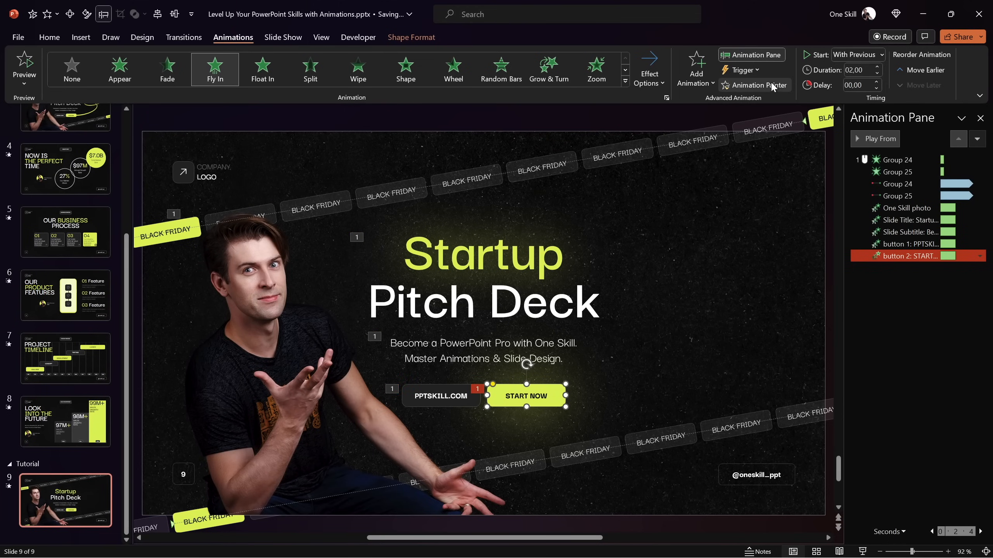
left_click(906, 208)
left_click(875, 138)
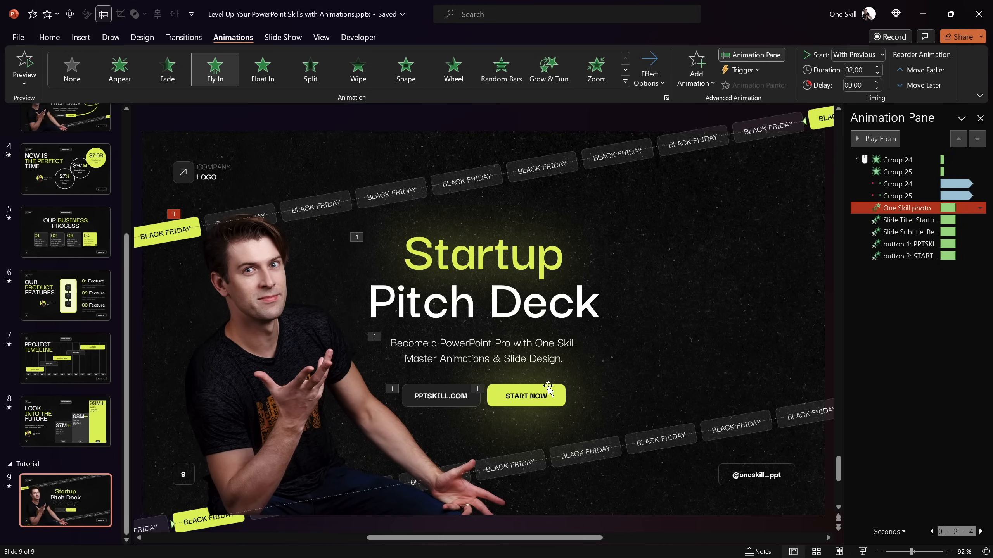
Add a Grow/Shrink emphasis animation to the START NOW button, starting With Previous and lasting 0.5 seconds
left_click(548, 389)
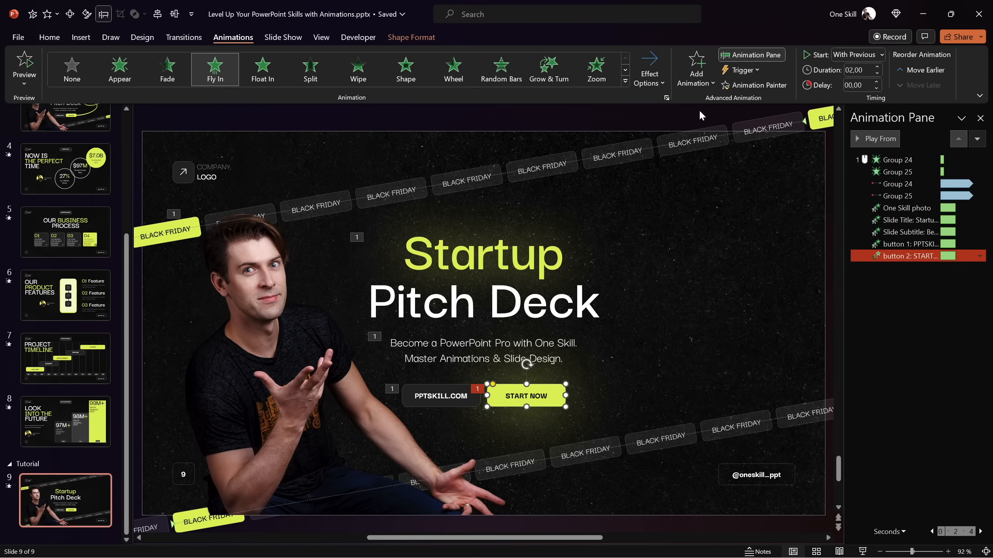
left_click(698, 83)
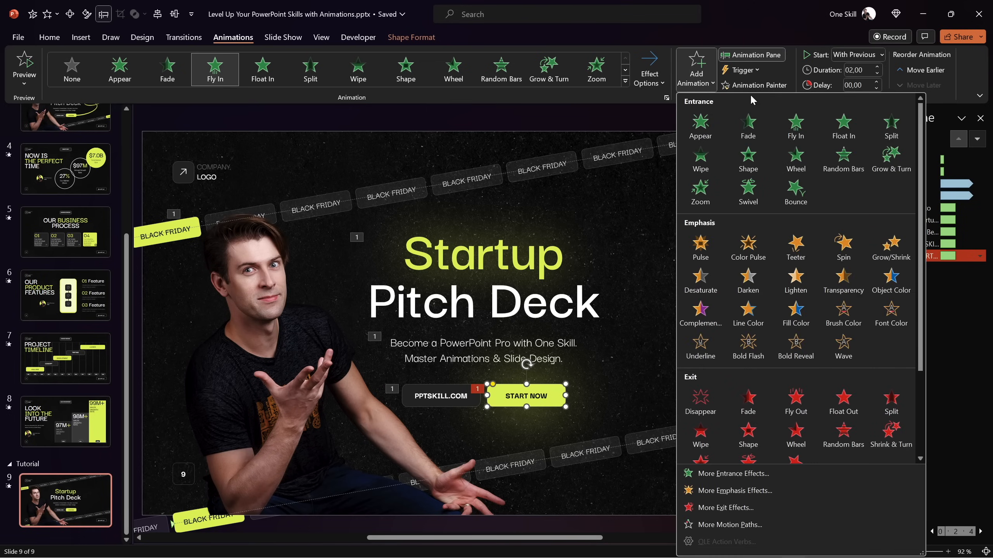
left_click(891, 244)
left_click(867, 54)
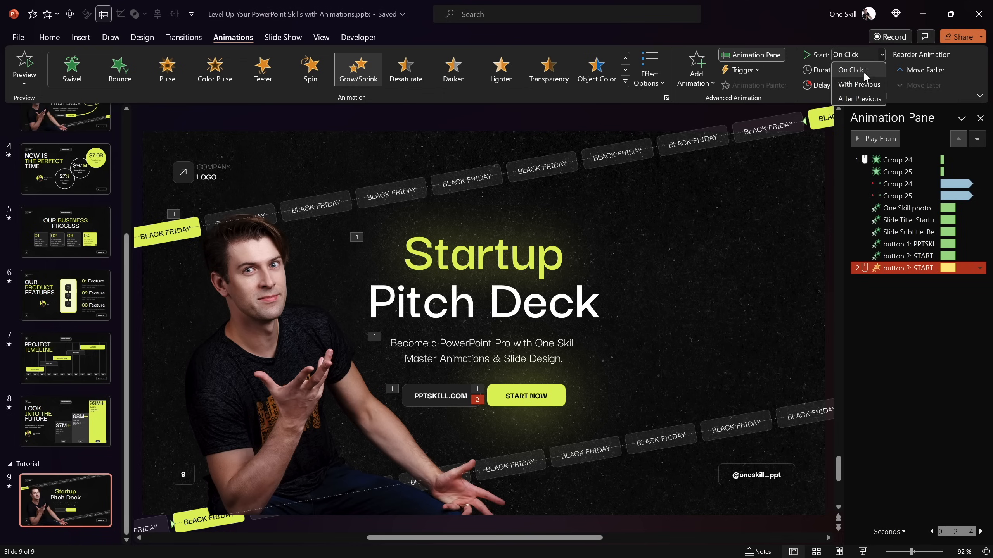
left_click(861, 75)
left_click(867, 69)
type("0,5")
key("Return")
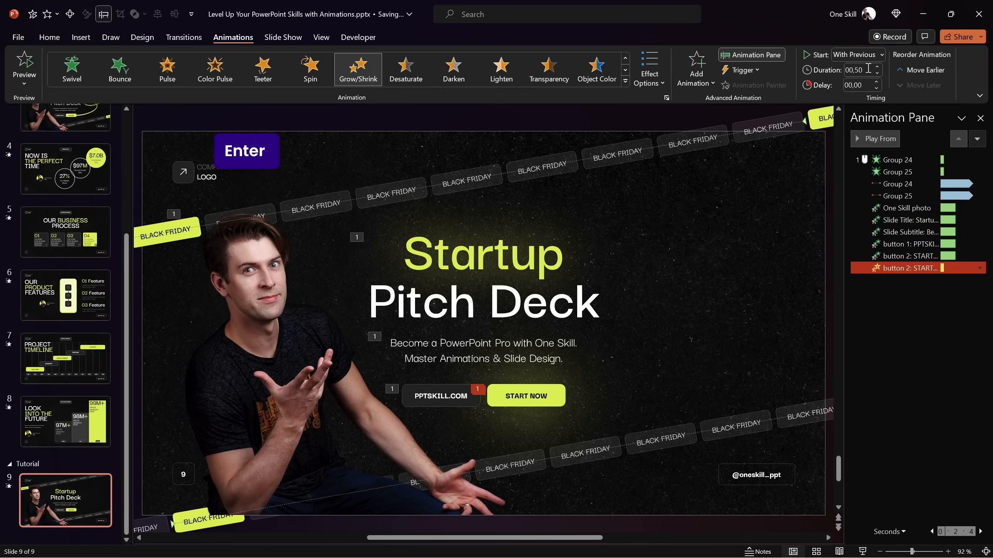
Set the START NOW button's Grow/Shrink to a custom size of 105% and enable Auto-reverse
double_click(899, 269)
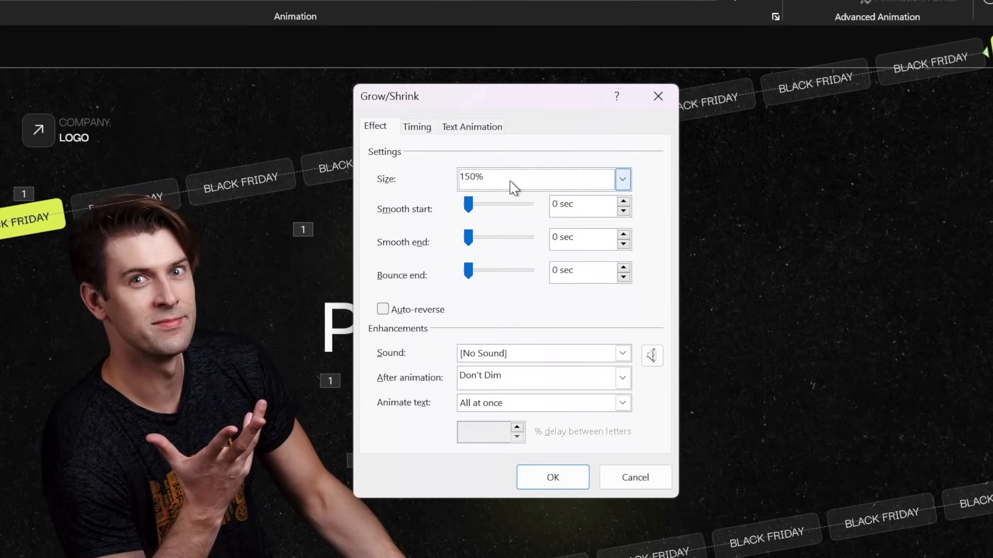
left_click(632, 183)
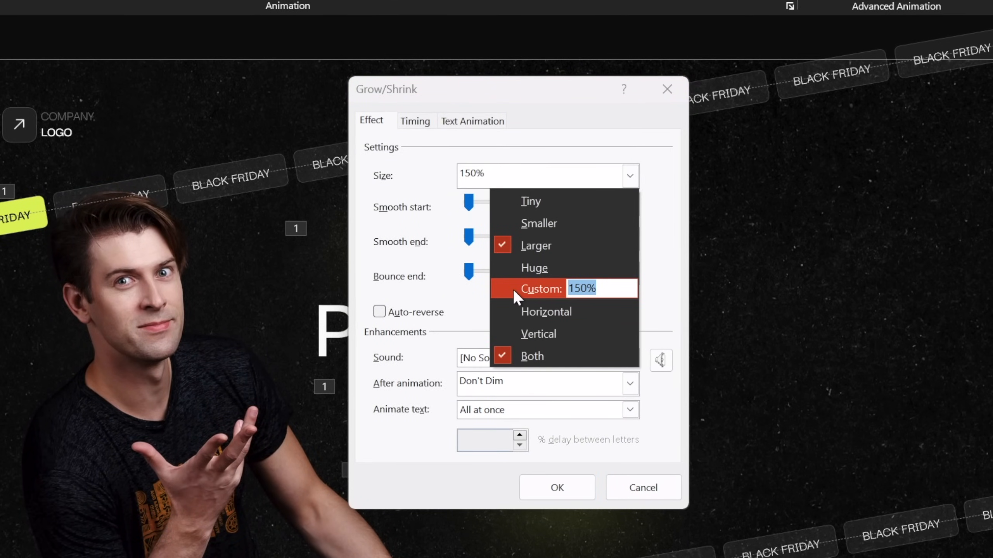
type("105")
key("Tab")
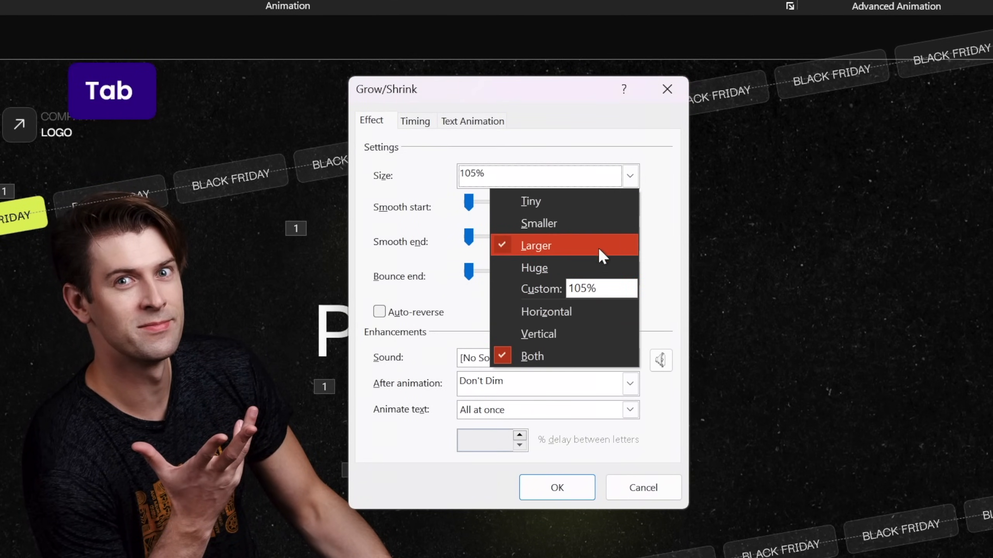
left_click(672, 212)
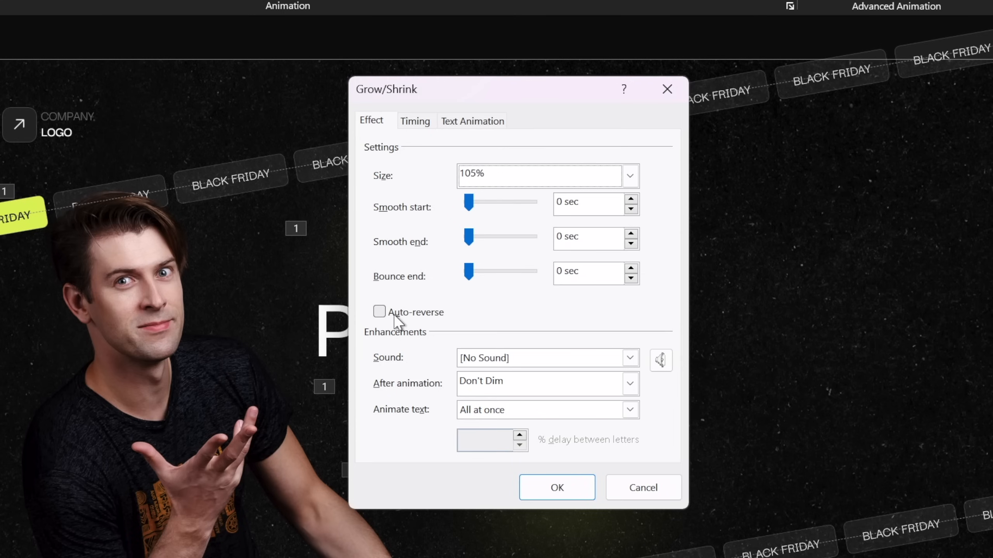
left_click(380, 312)
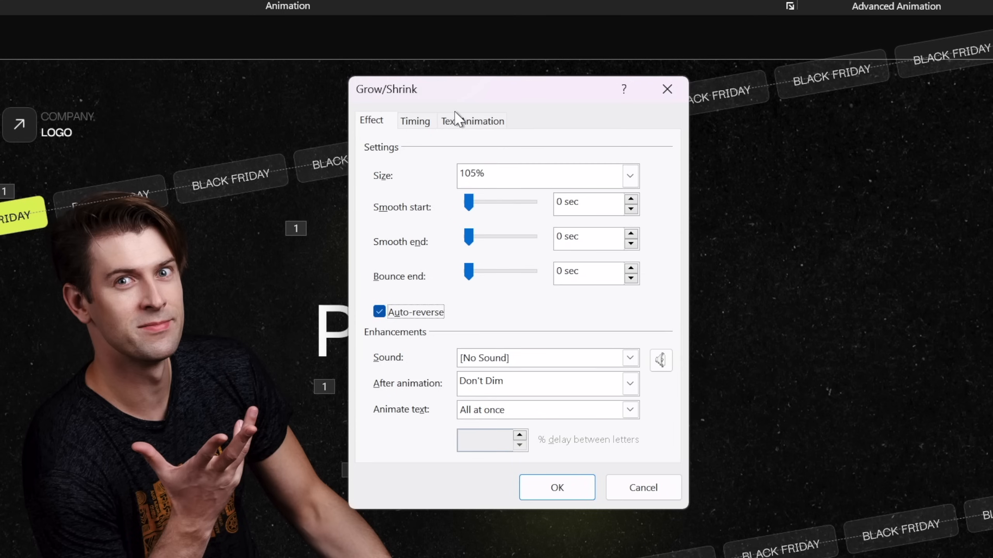
Repeat the START NOW button's Grow/Shrink animation Until End of Slide
left_click(421, 122)
left_click(558, 222)
left_click(469, 322)
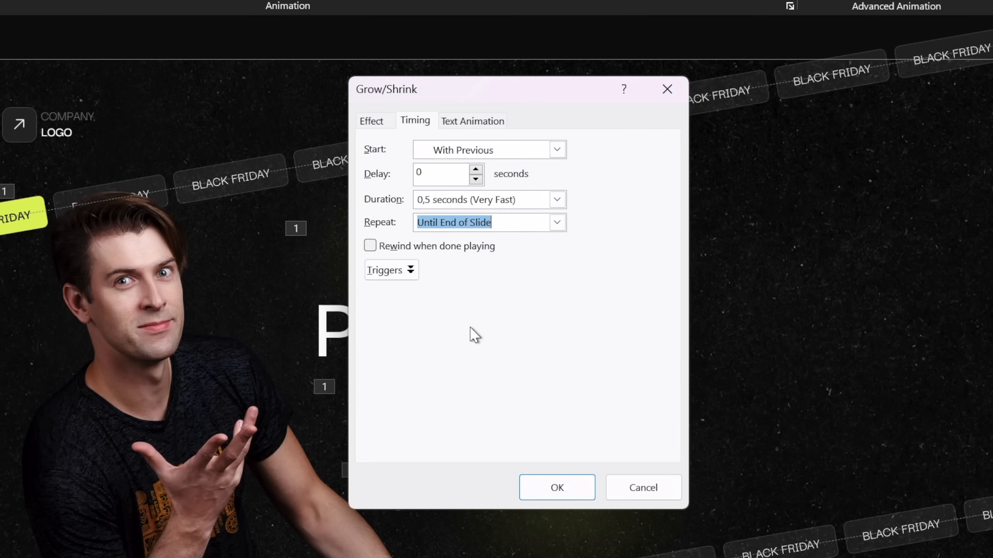
left_click(550, 487)
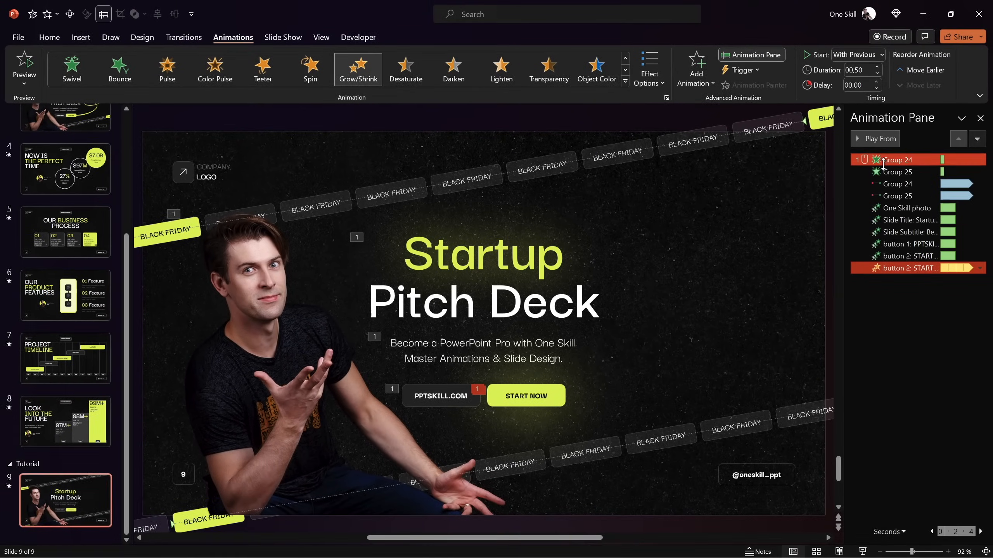
Preview slide 9 as a slide show to see the tickers, Fly In entrances and pulsing button
left_click(883, 162)
left_click(863, 552)
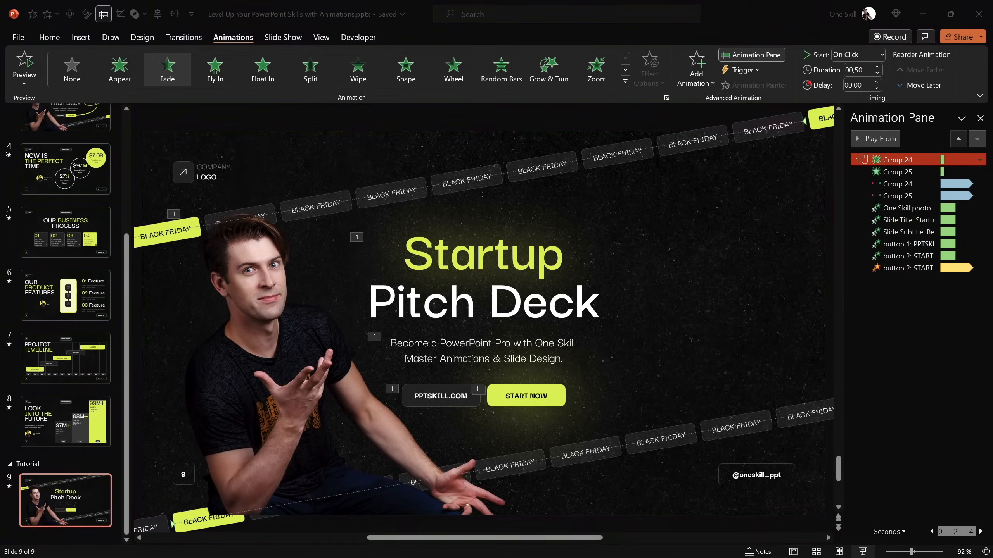
left_click(496, 284)
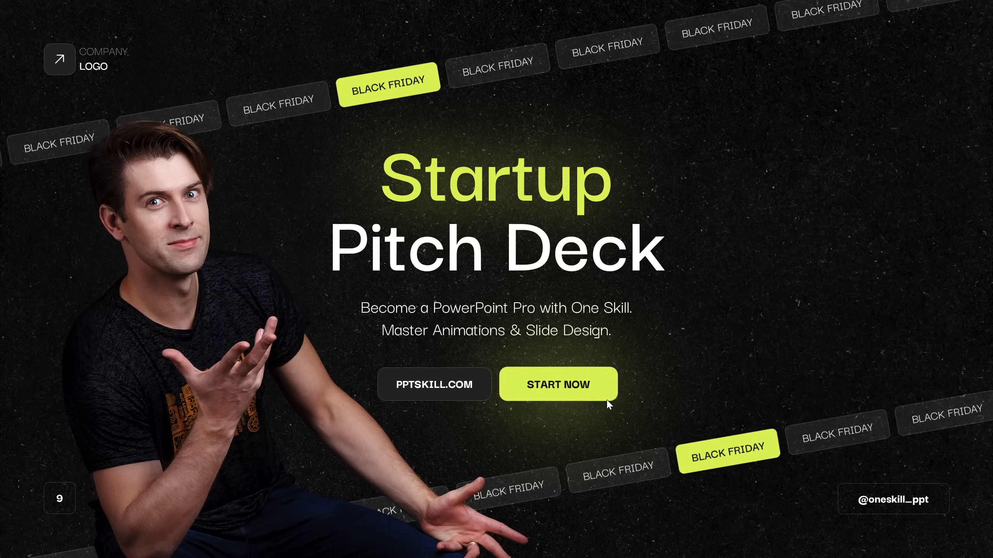
key("Escape")
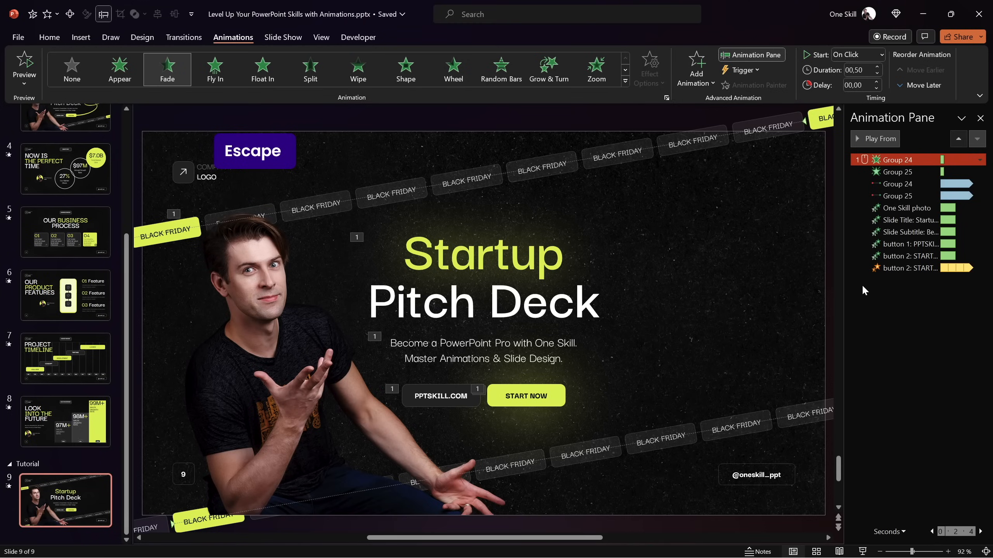
Set Smooth start and Smooth end of the START NOW Grow/Shrink to 0.25 seconds, and preview the slide show
double_click(901, 270)
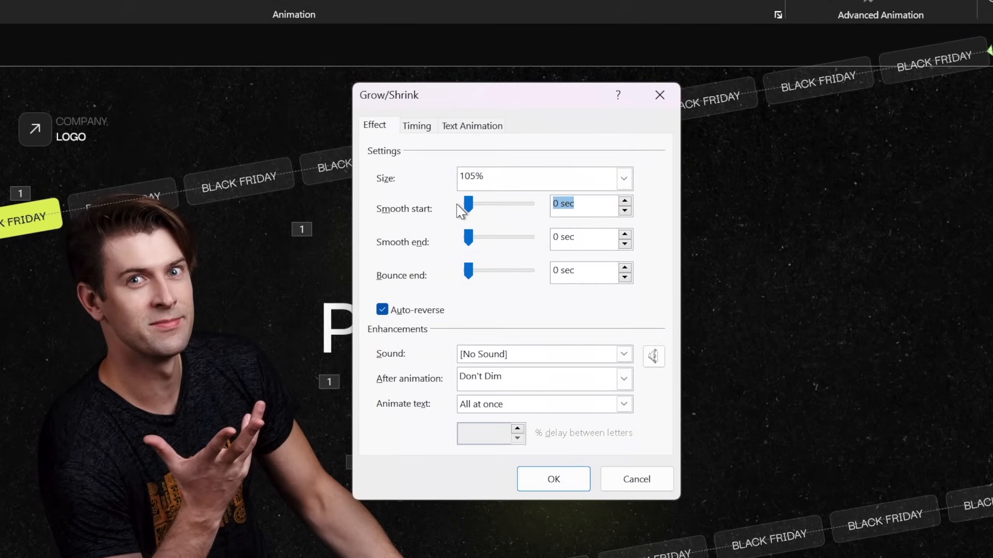
type(",25")
key("Tab")
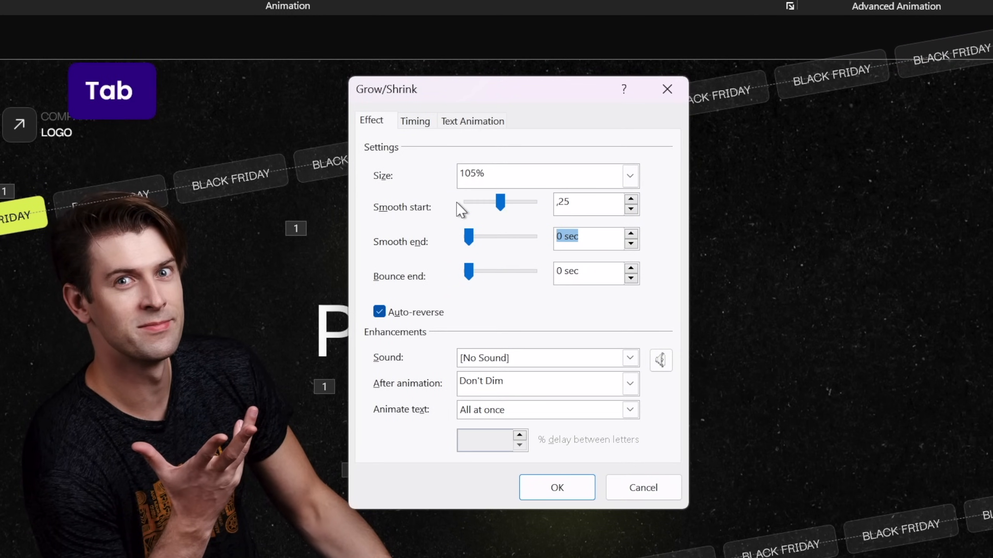
key("Tab")
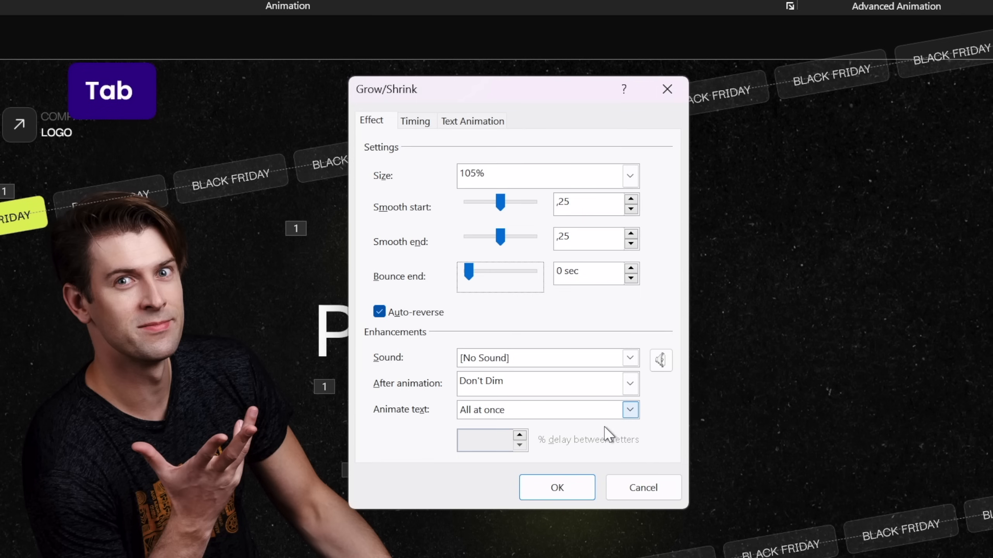
left_click(568, 492)
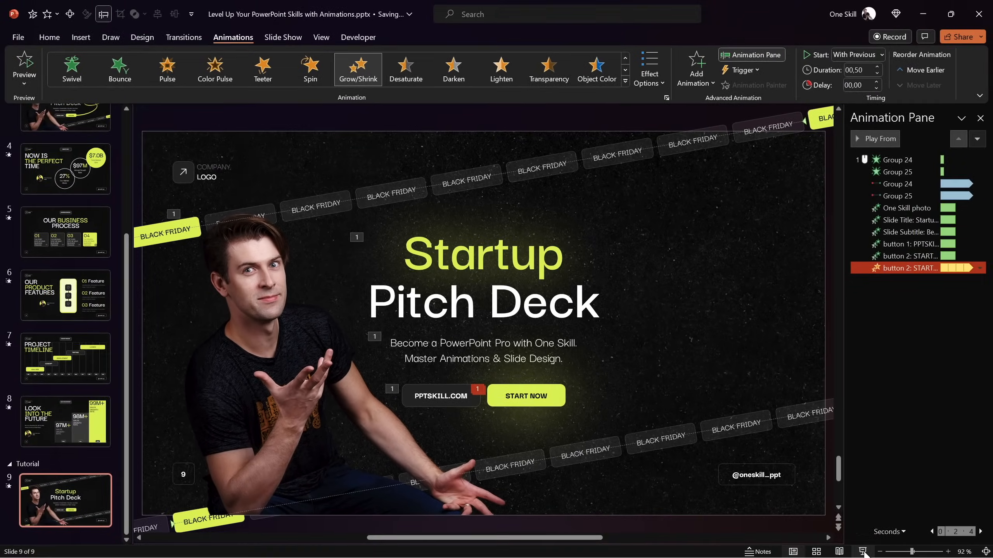
left_click(864, 552)
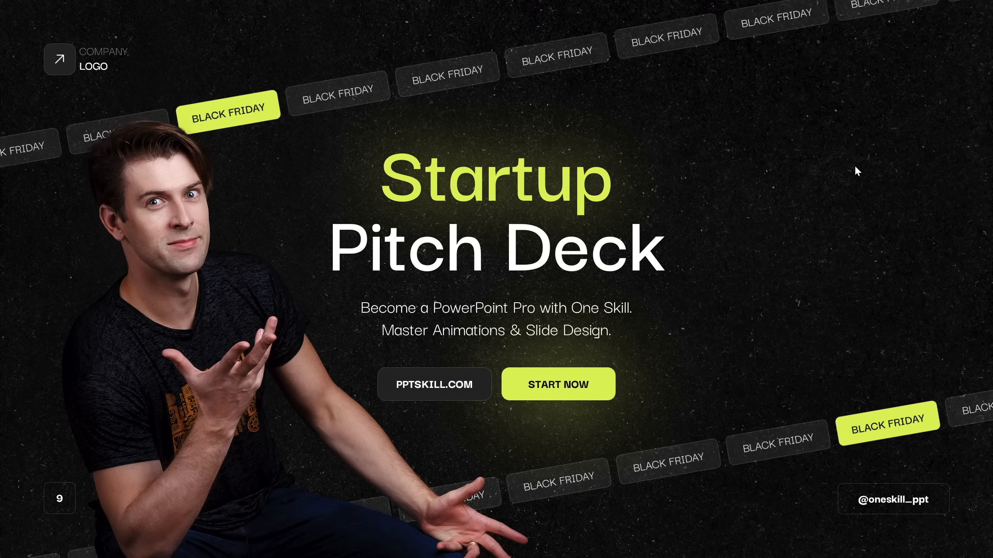
key("Escape")
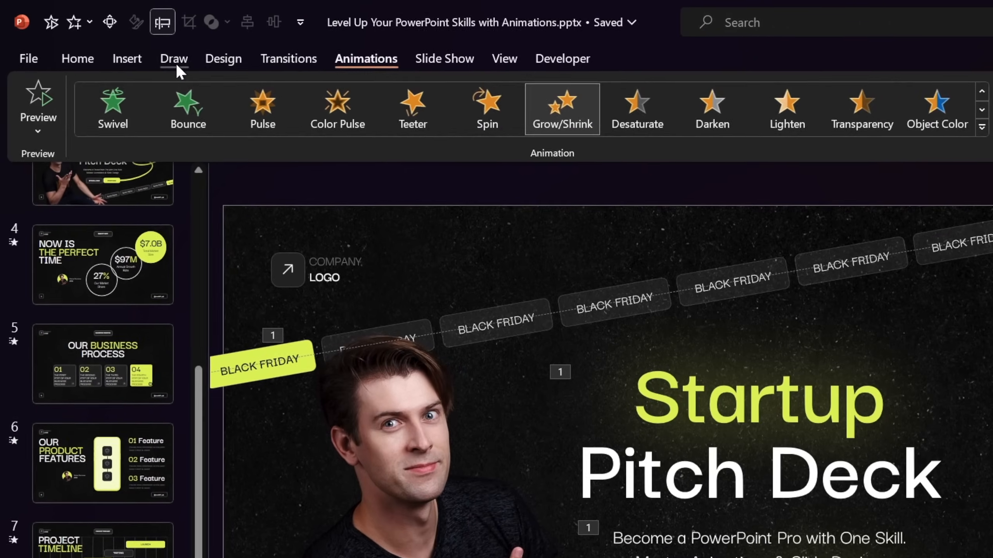
Choose the lime green drawing pen and set it to the thickest stroke
left_click(175, 62)
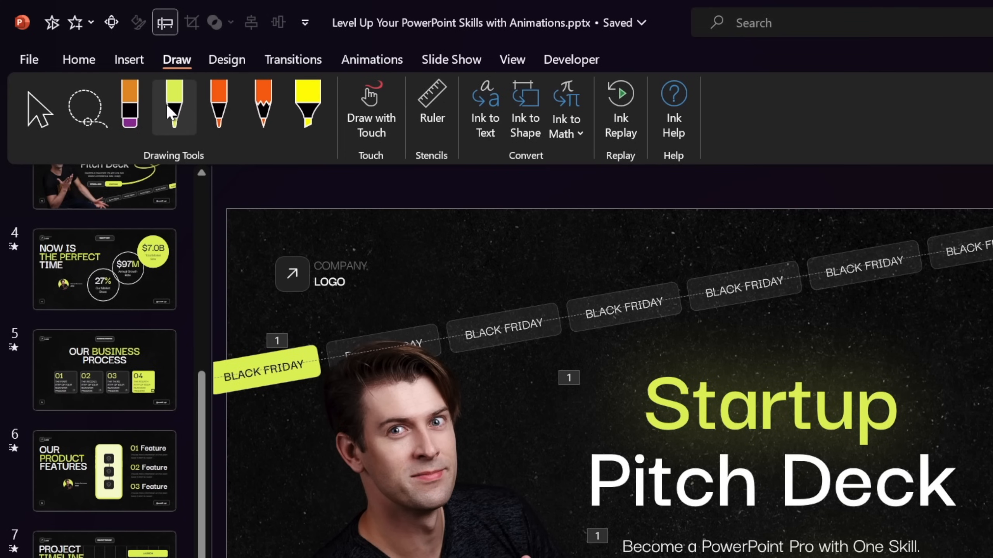
left_click(173, 109)
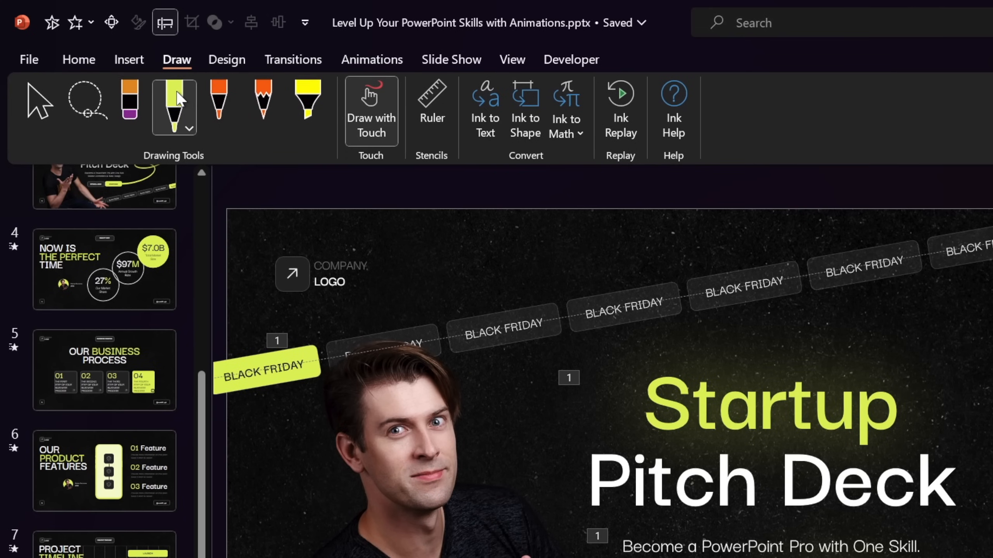
left_click(189, 129)
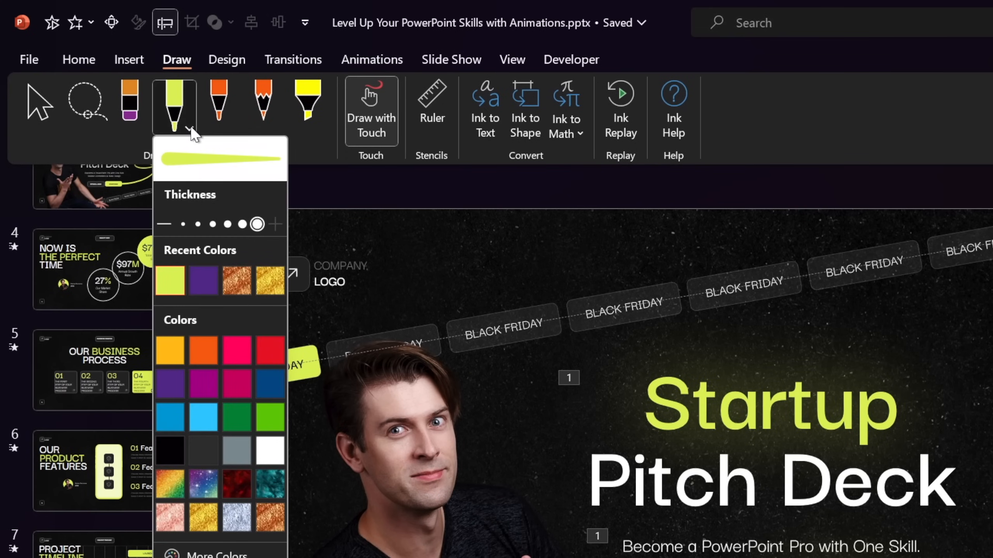
left_click(199, 224)
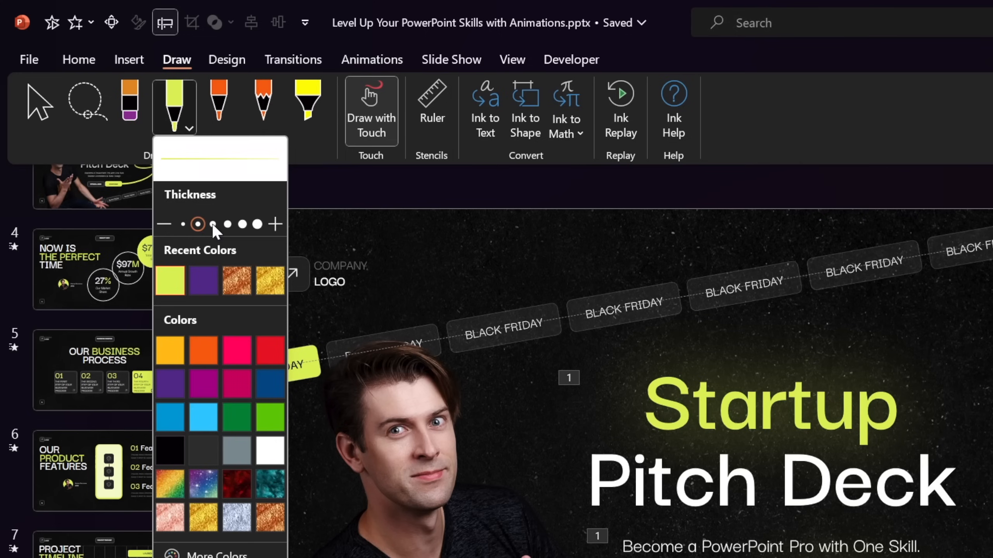
left_click(256, 224)
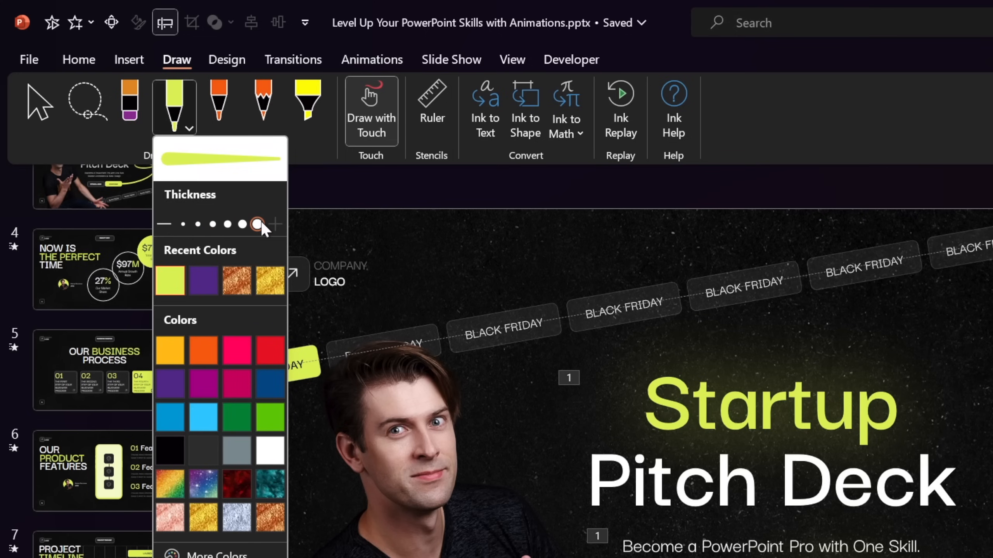
left_click(188, 129)
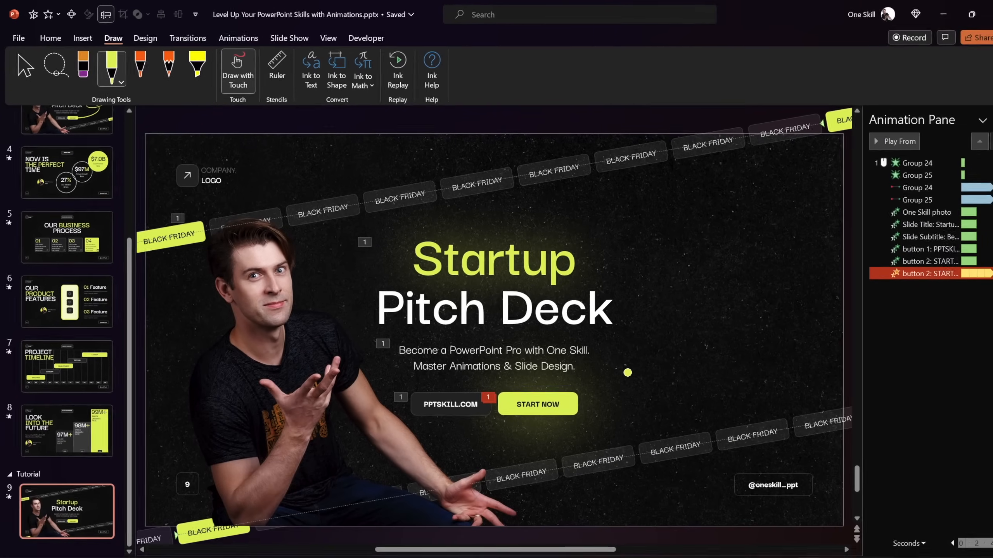
Draw a looping lime ink curve from the START NOW button up past the slide's right edge, discarding the short test stroke
left_click_drag(612, 358, 661, 348)
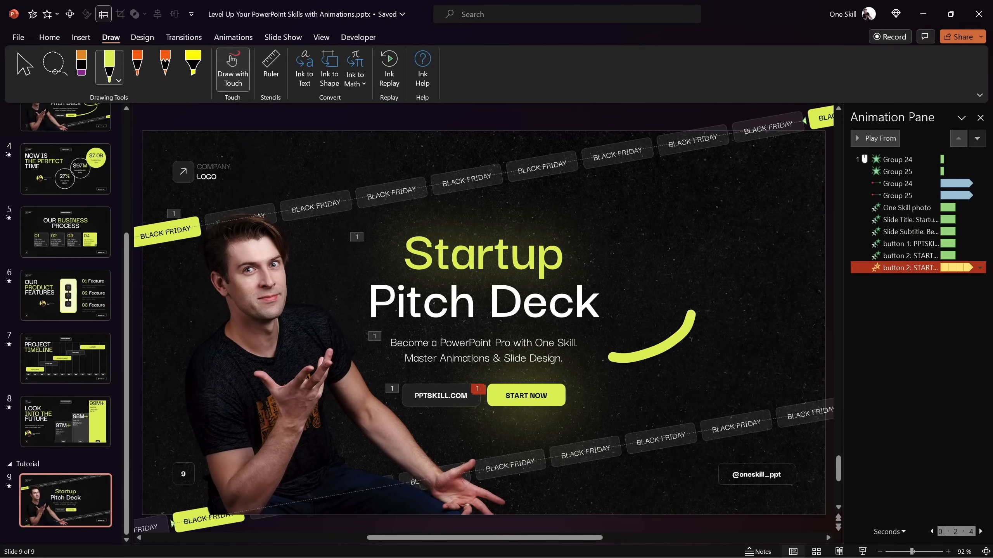
key("ctrl+z")
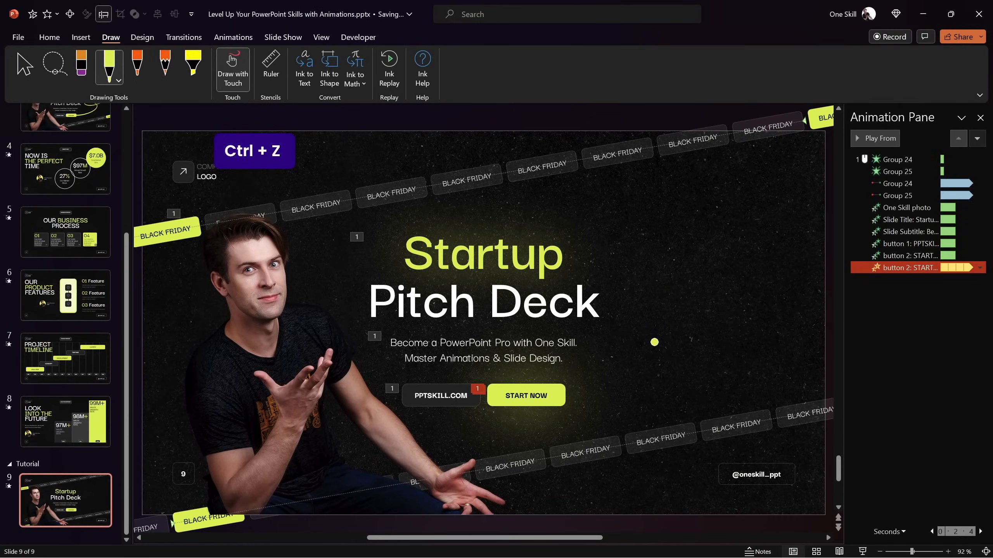
scroll(576, 370, "down", 3, "ctrl")
mouse_move(537, 371)
left_mouse_down()
mouse_move(675, 311)
mouse_move(779, 205)
left_mouse_up()
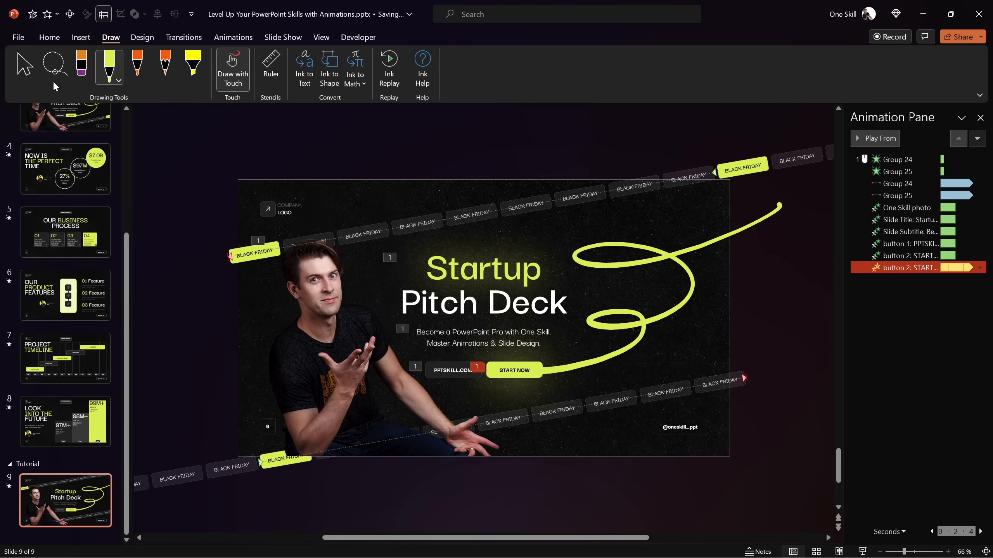
left_click(22, 65)
Apply the Replay animation to the lime ink curve and set it to start With Previous
left_click(642, 264)
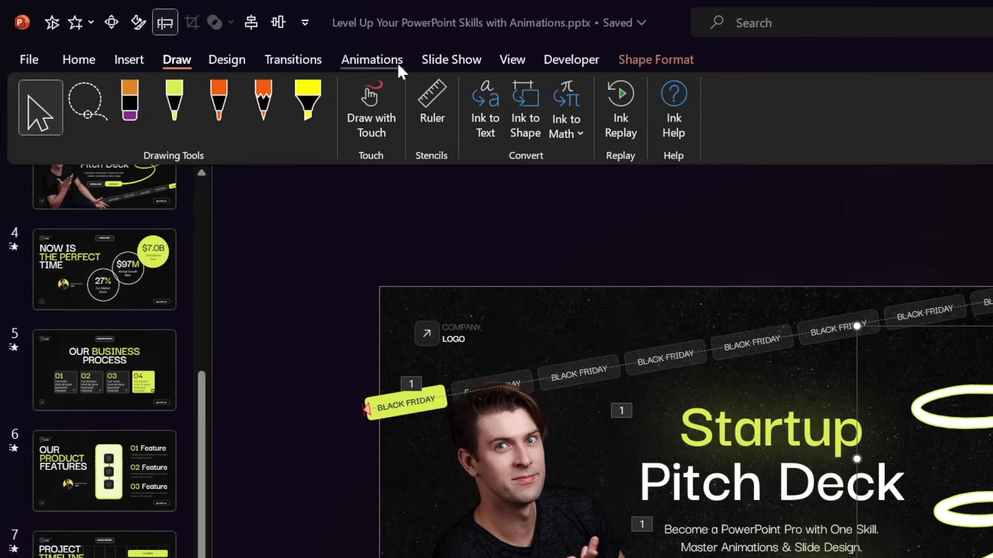
left_click(389, 60)
left_click(196, 112)
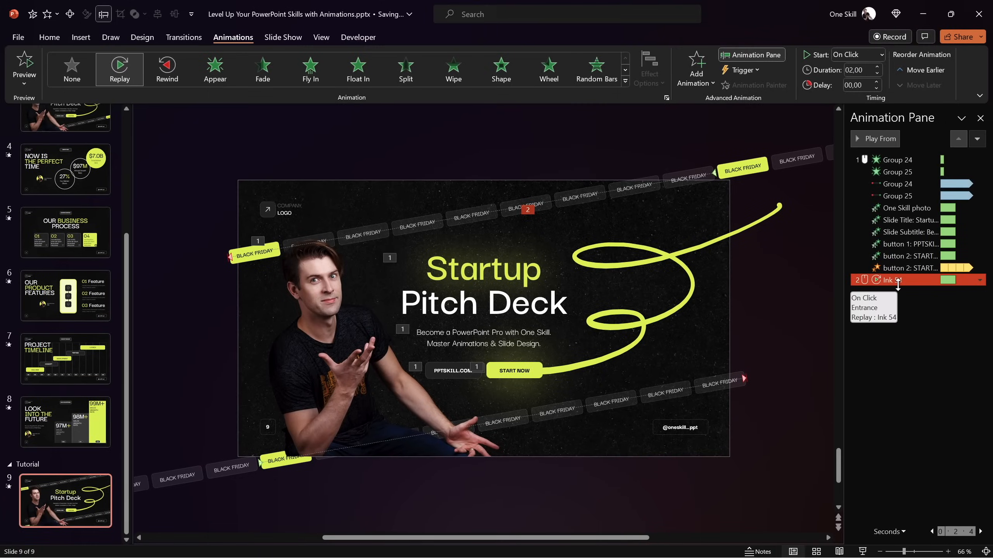
left_click(881, 54)
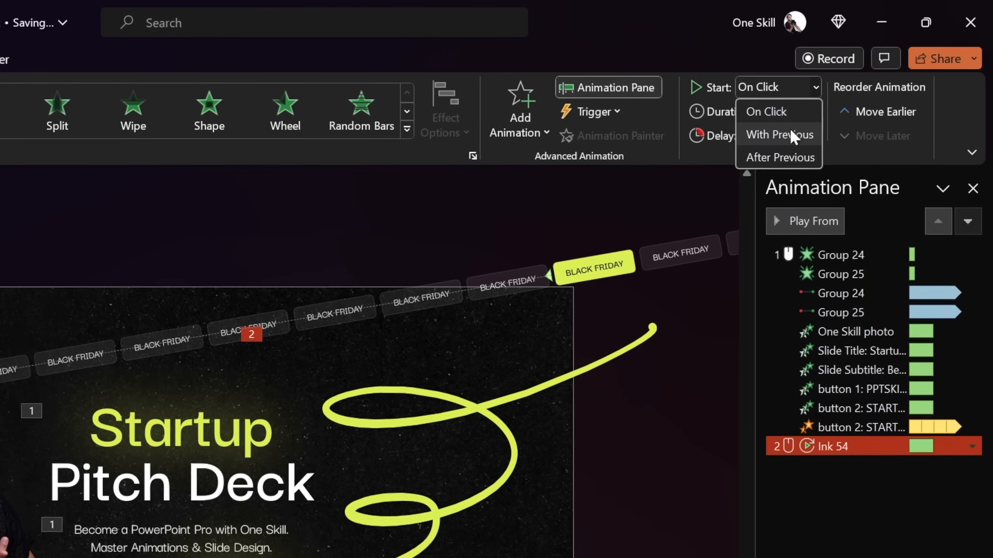
left_click(860, 85)
Widen the Animation Pane and set the ink curve's Replay duration to 1.5 seconds
left_click_drag(756, 262, 637, 282)
left_click(791, 112)
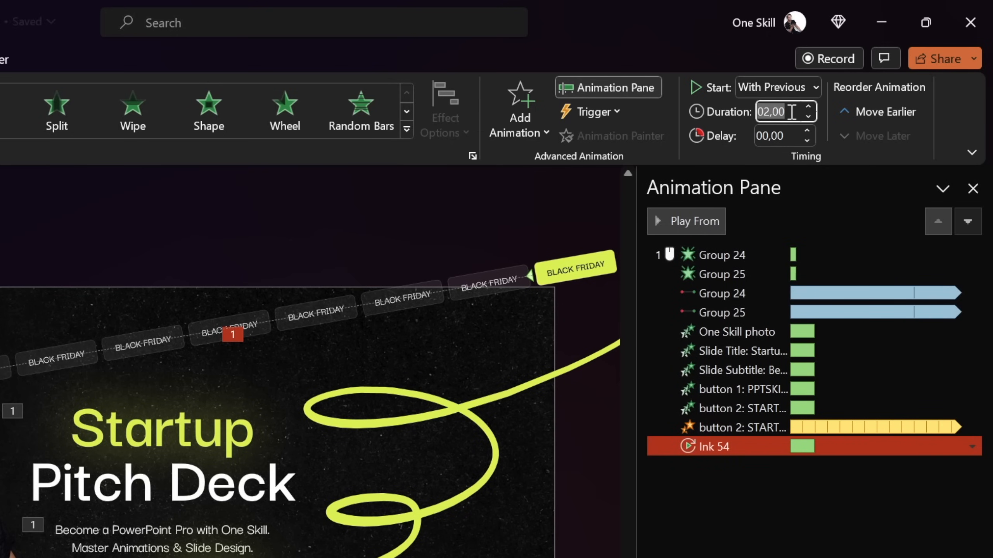
type("1,5")
key("Return")
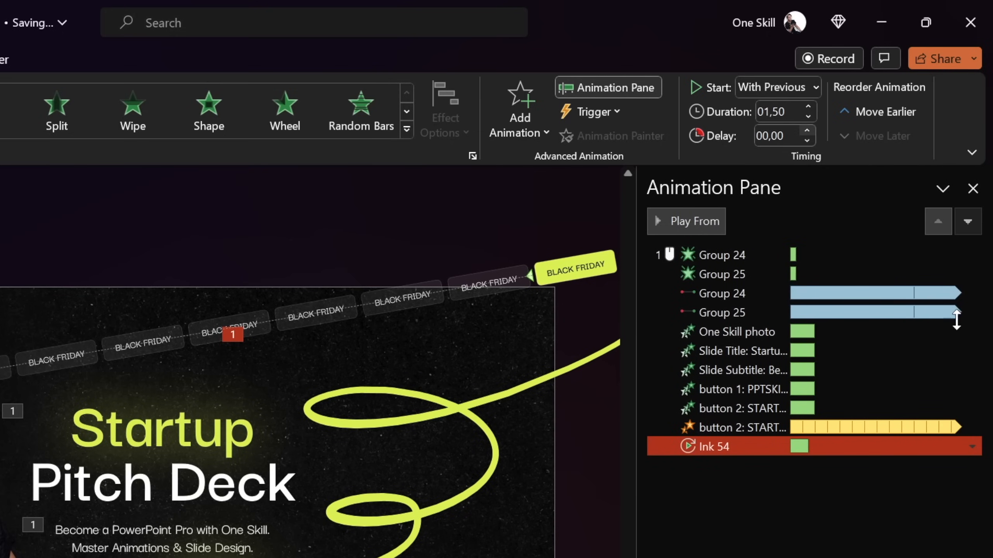
left_click(953, 541)
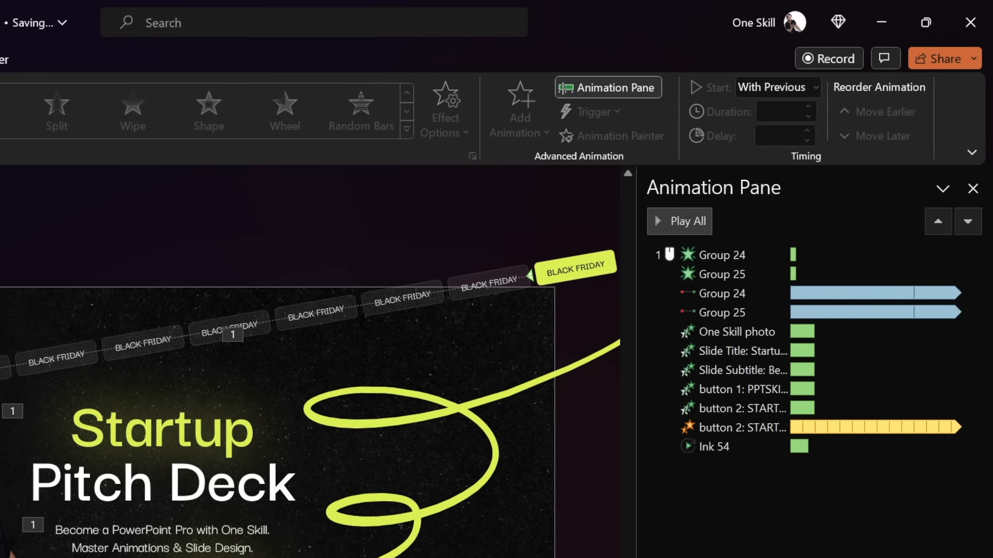
Compare the START NOW button's animations with the ink's Replay in the timeline, and try starting the Replay After Previous
left_click(211, 545)
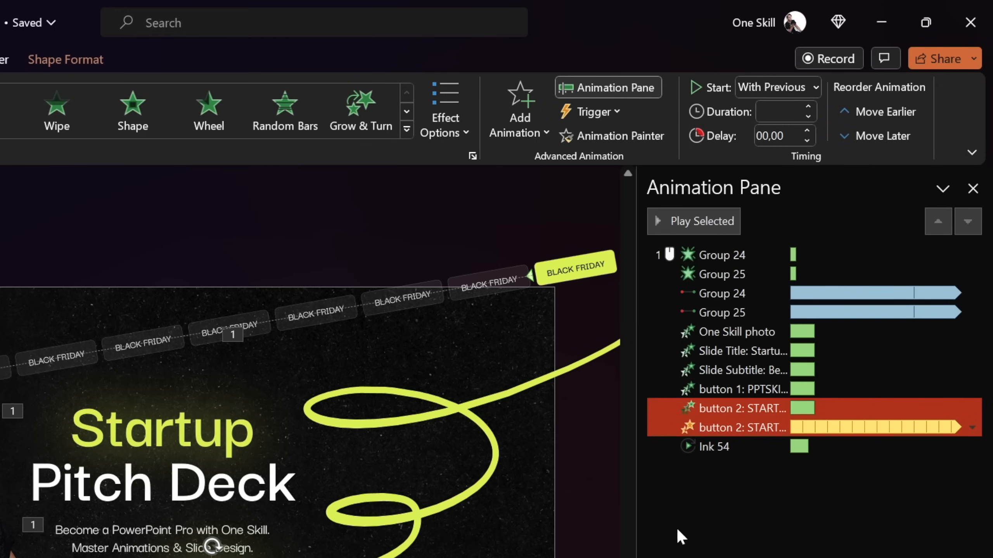
left_click(723, 427)
left_click(736, 409)
left_click(789, 445, "ctrl")
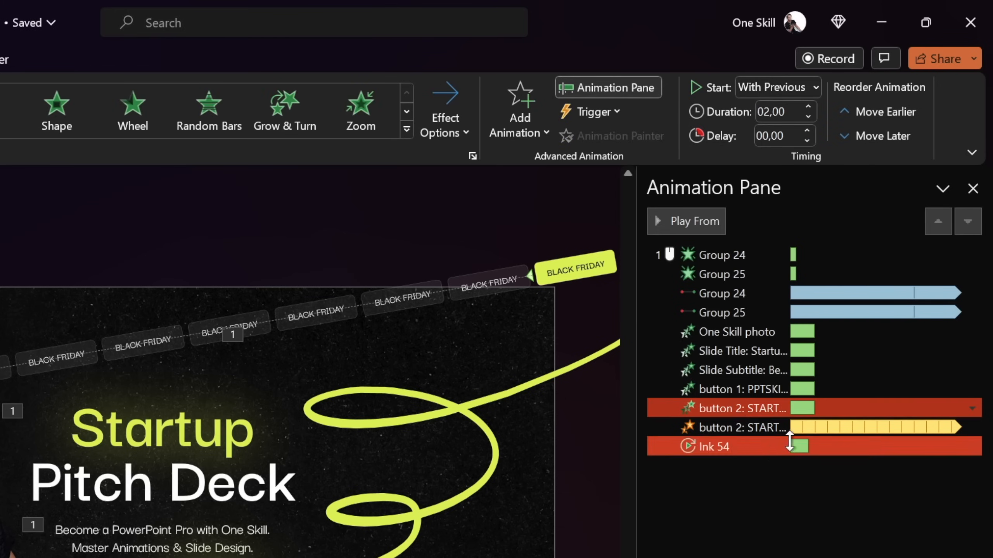
left_click(734, 446)
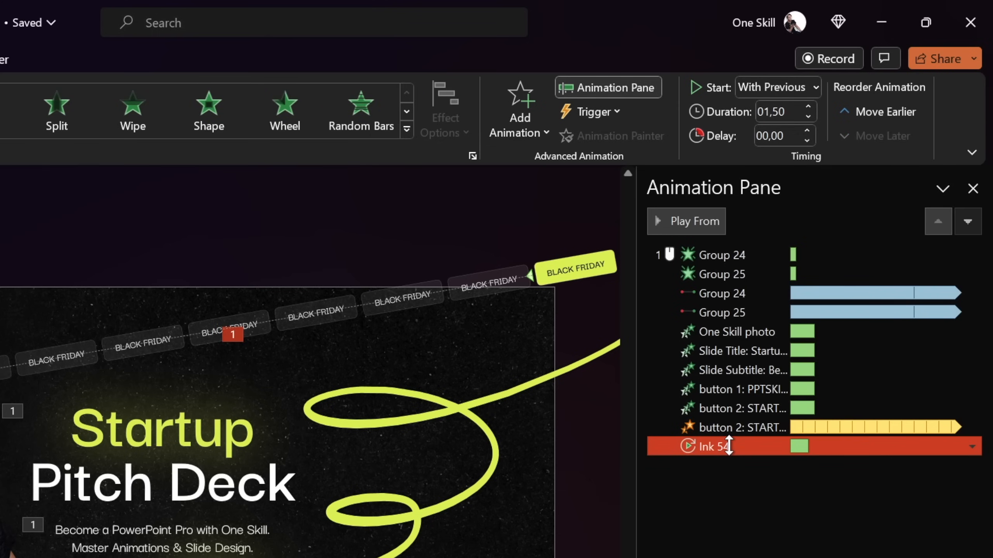
left_click(811, 87)
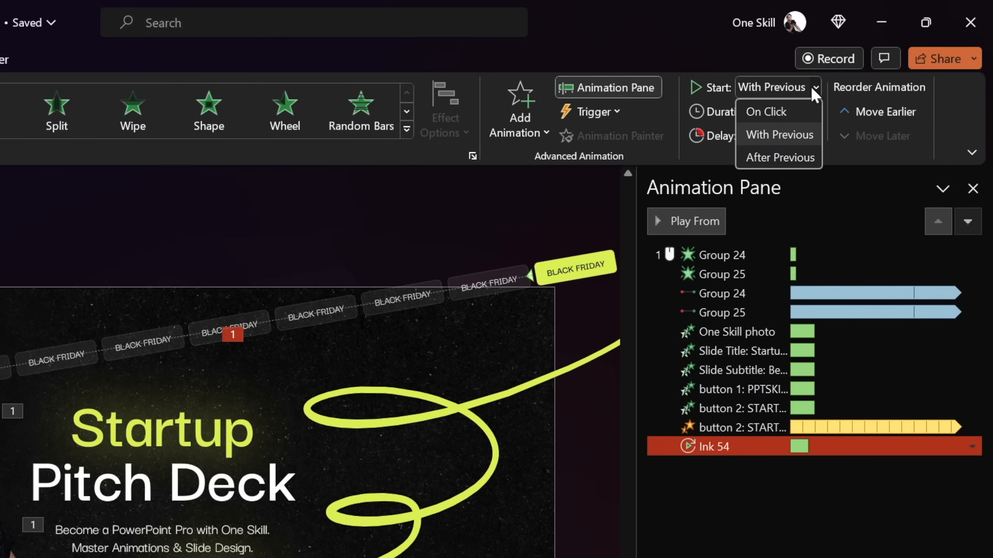
left_click(777, 156)
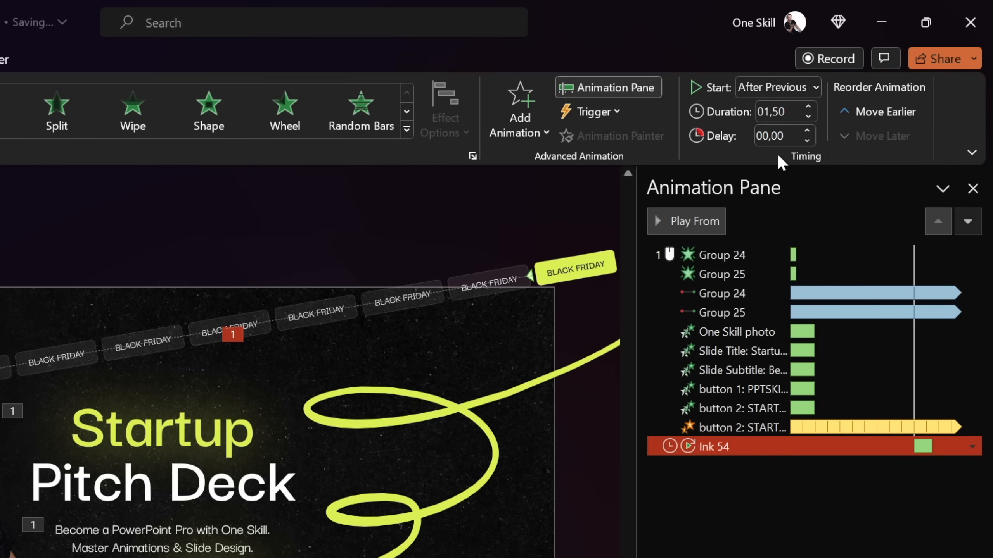
left_click(868, 497)
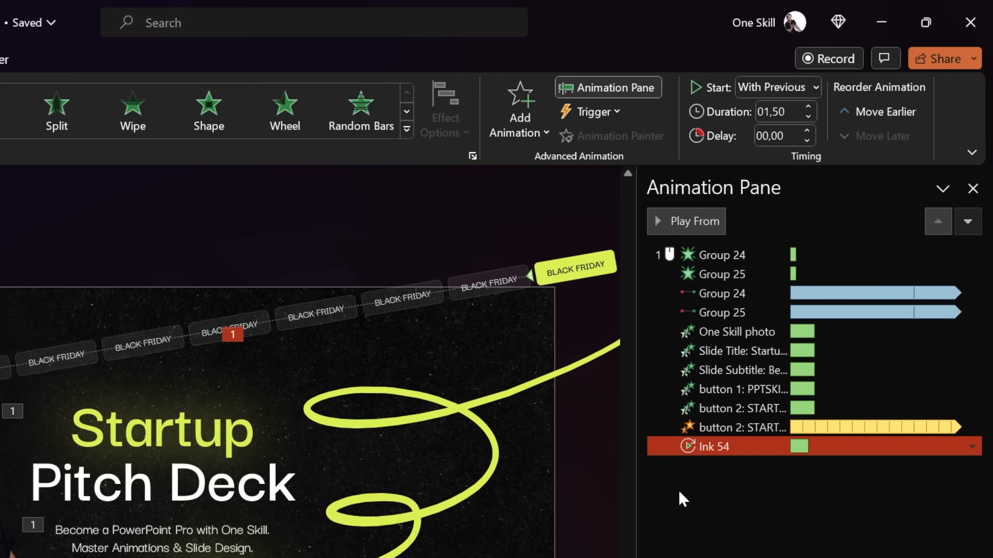
Set the ink curve's Replay delay to 2 seconds
left_click(793, 137)
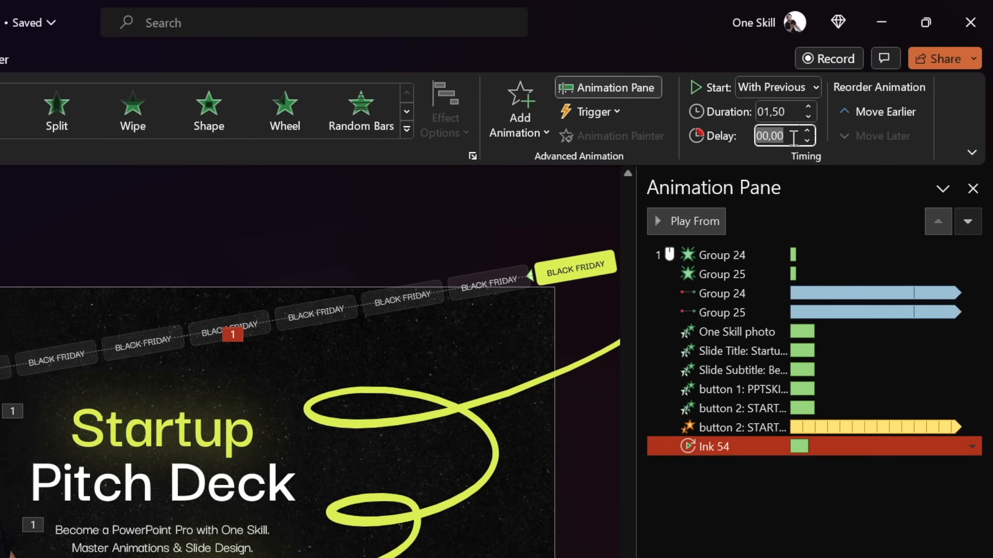
type("2")
key("Return")
left_click(862, 524)
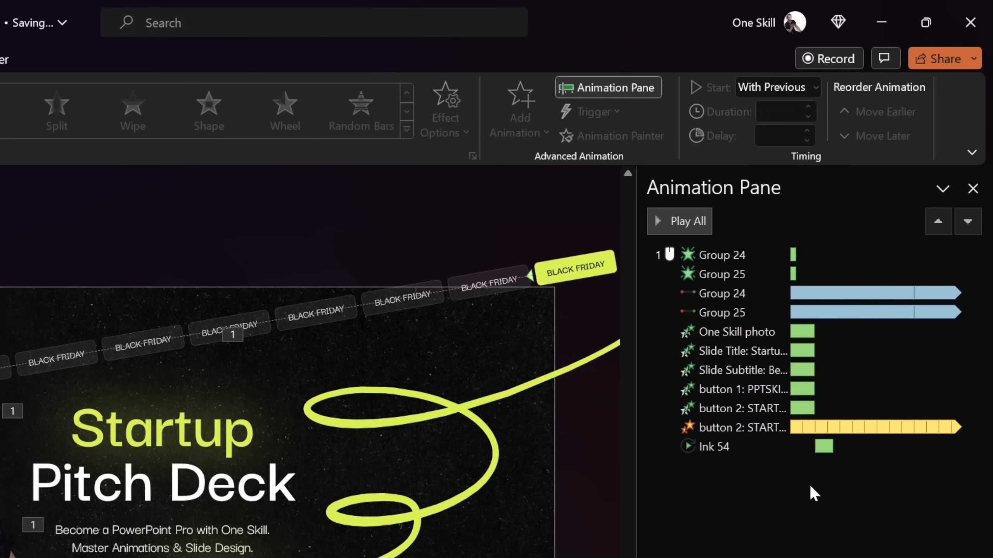